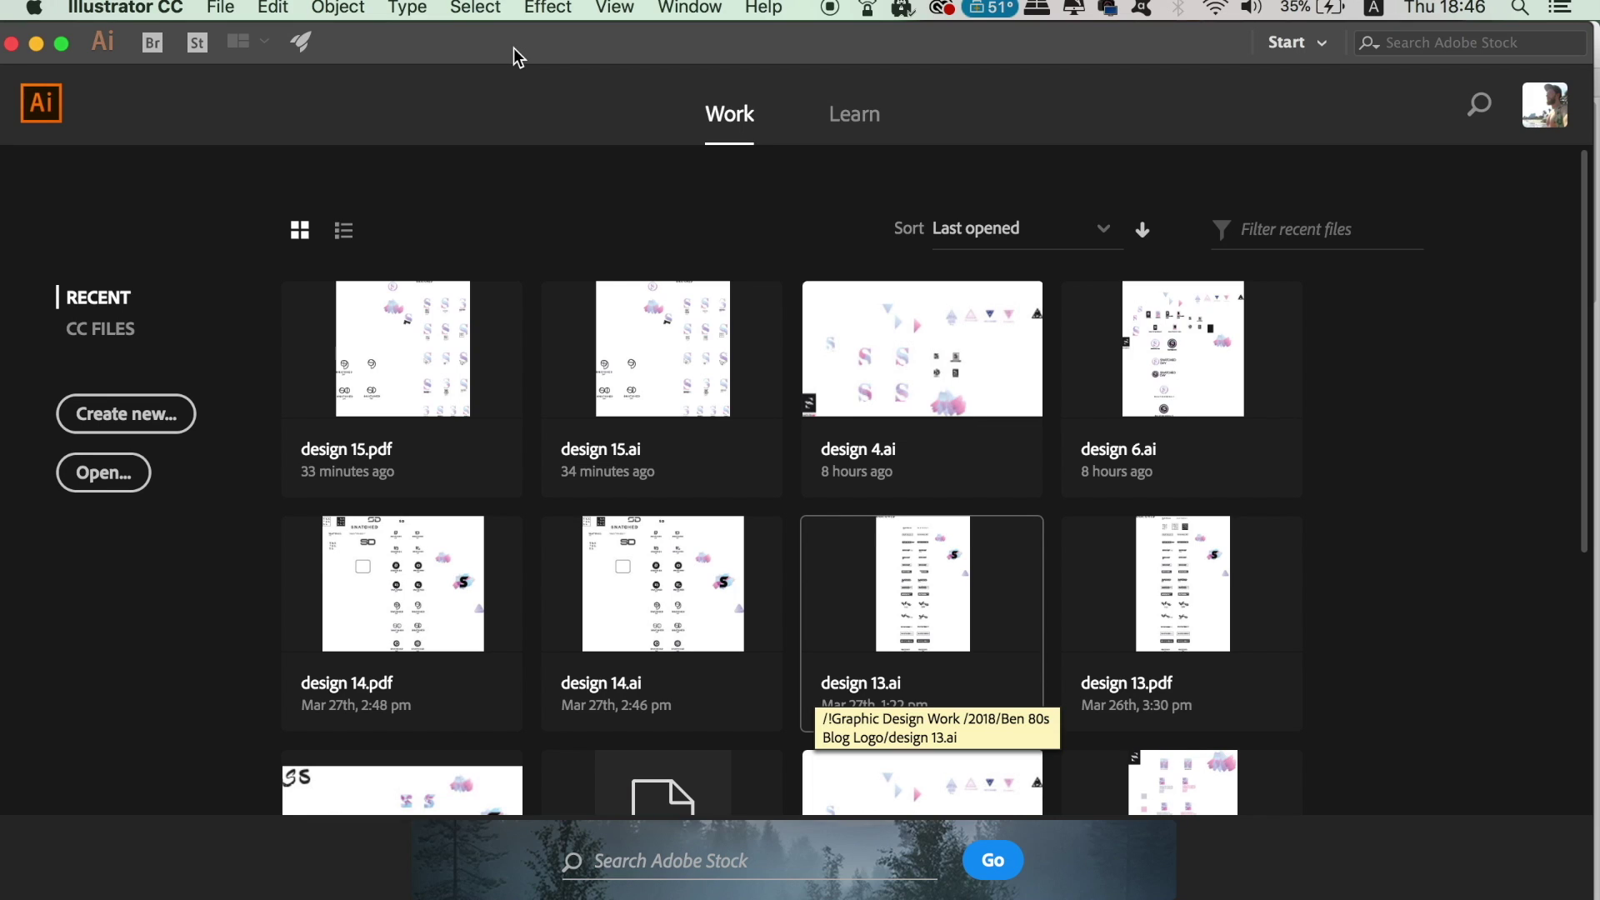
Create a 210 × 297 mm A4 portrait document in millimetres with 5 mm bleed
{"action": "left_click", "coordinate": [220, 9]}
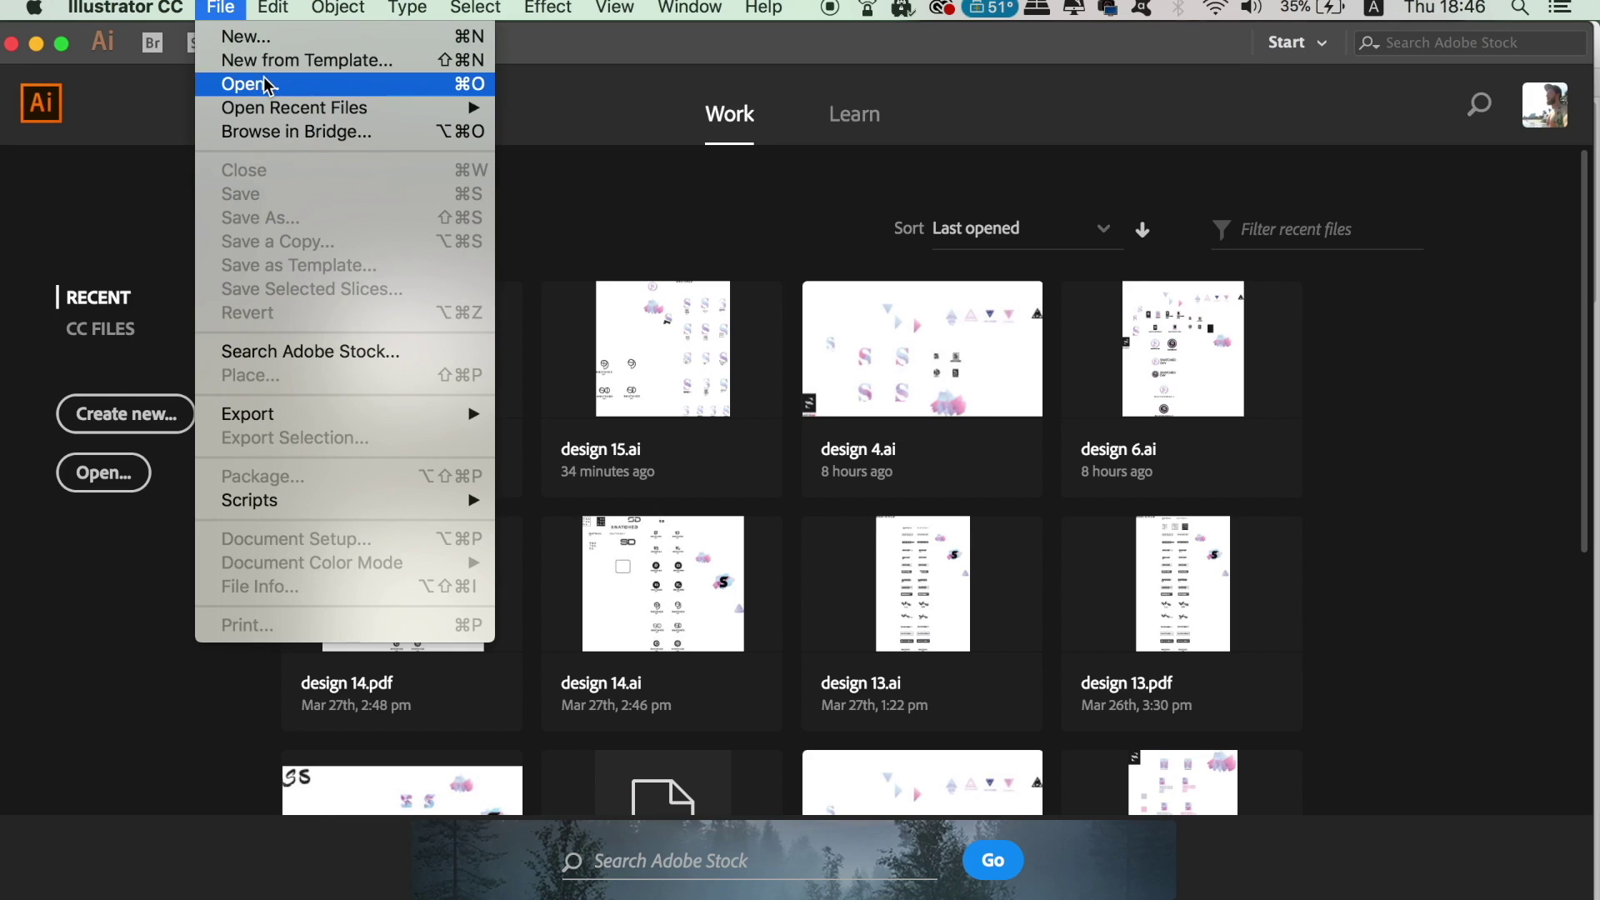
{"action": "left_click", "coordinate": [246, 37]}
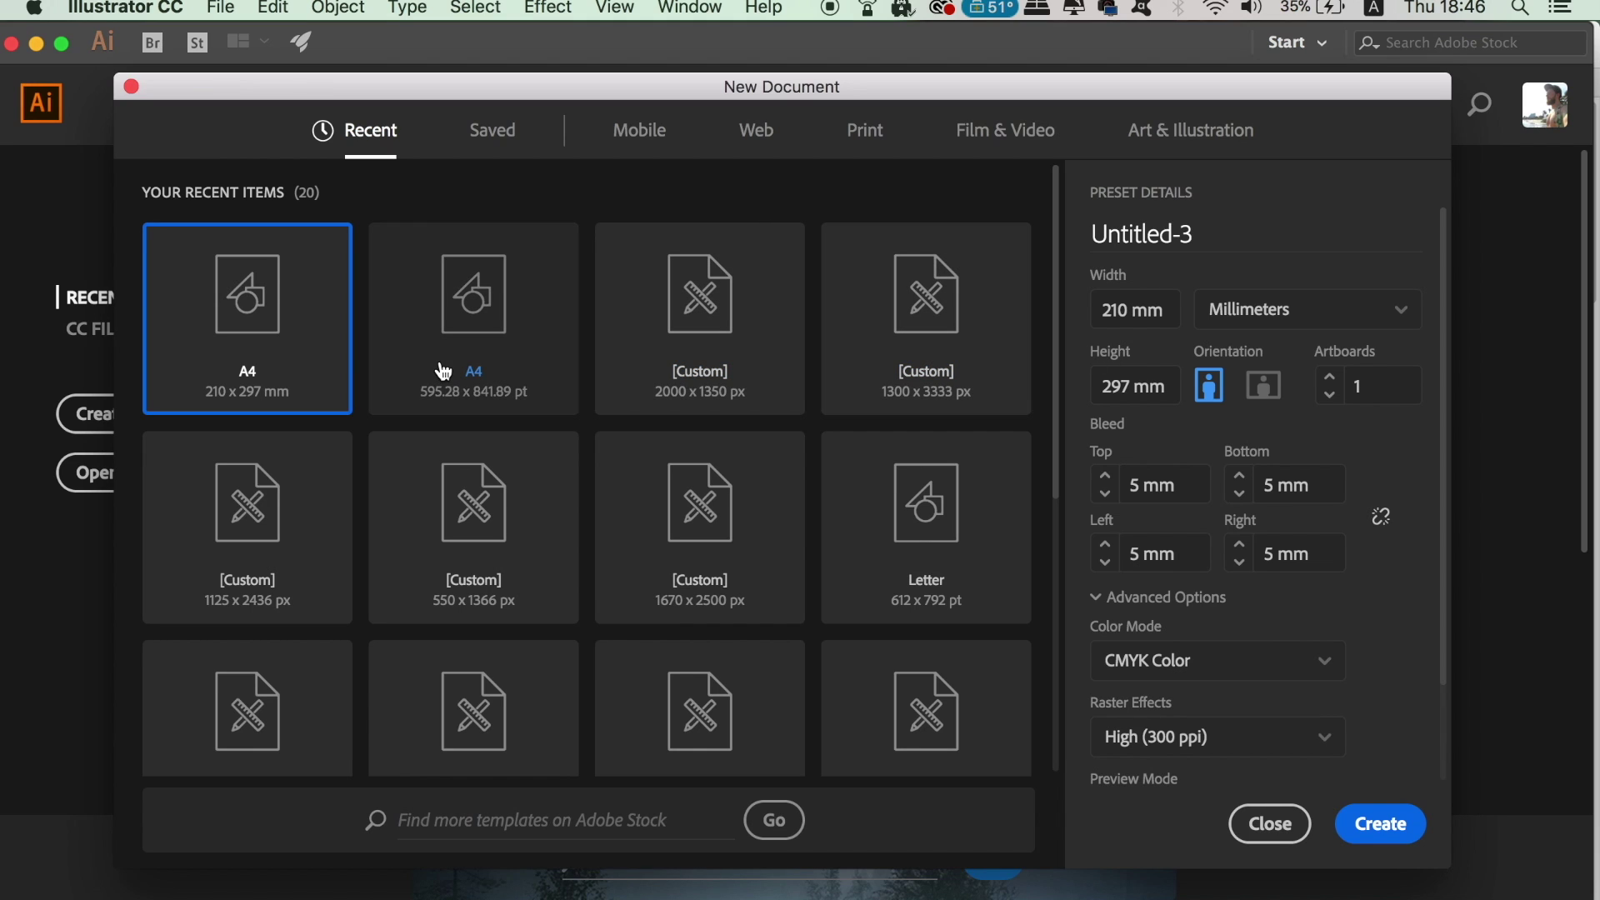
{"action": "left_click", "coordinate": [443, 372]}
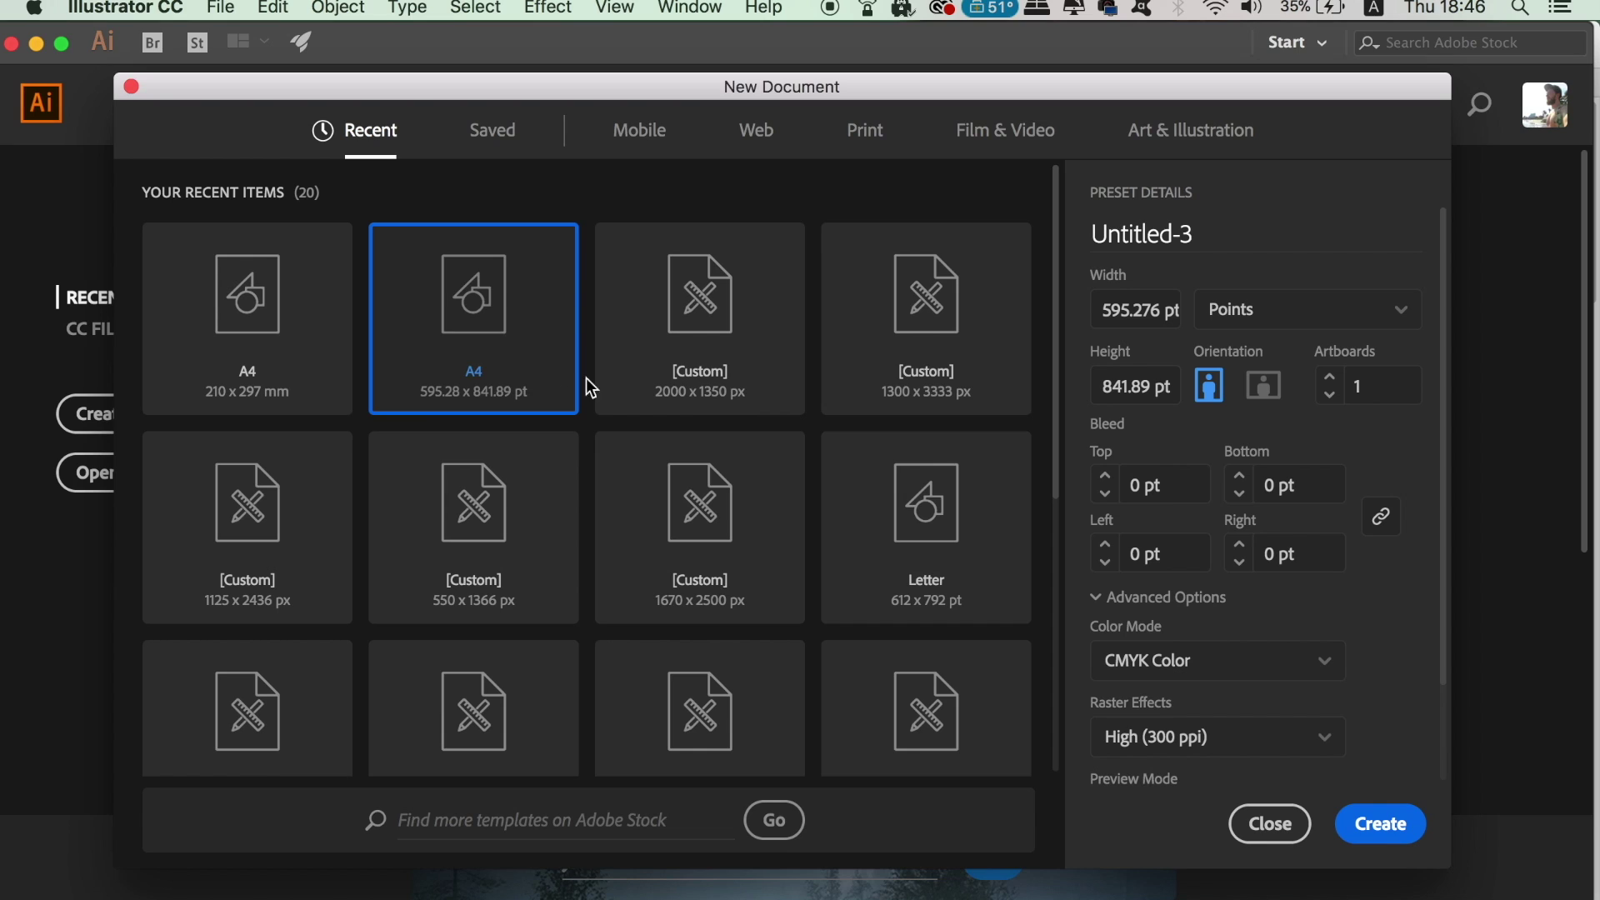
{"action": "left_click", "coordinate": [1324, 308]}
{"action": "left_click", "coordinate": [1251, 481]}
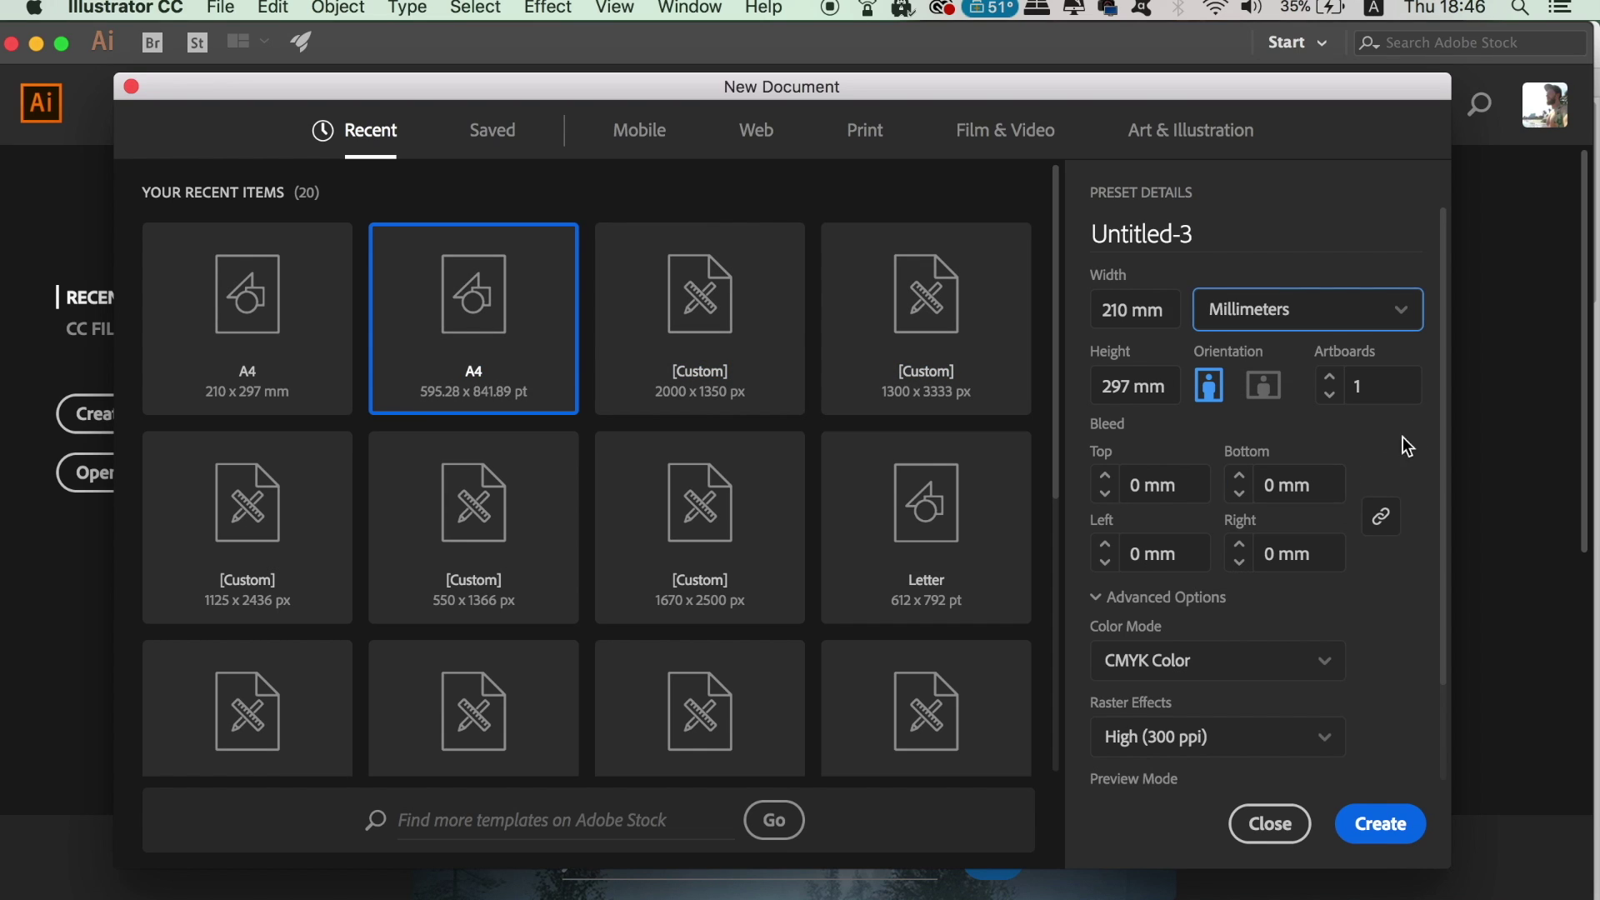
{"action": "double_click", "coordinate": [1139, 486]}
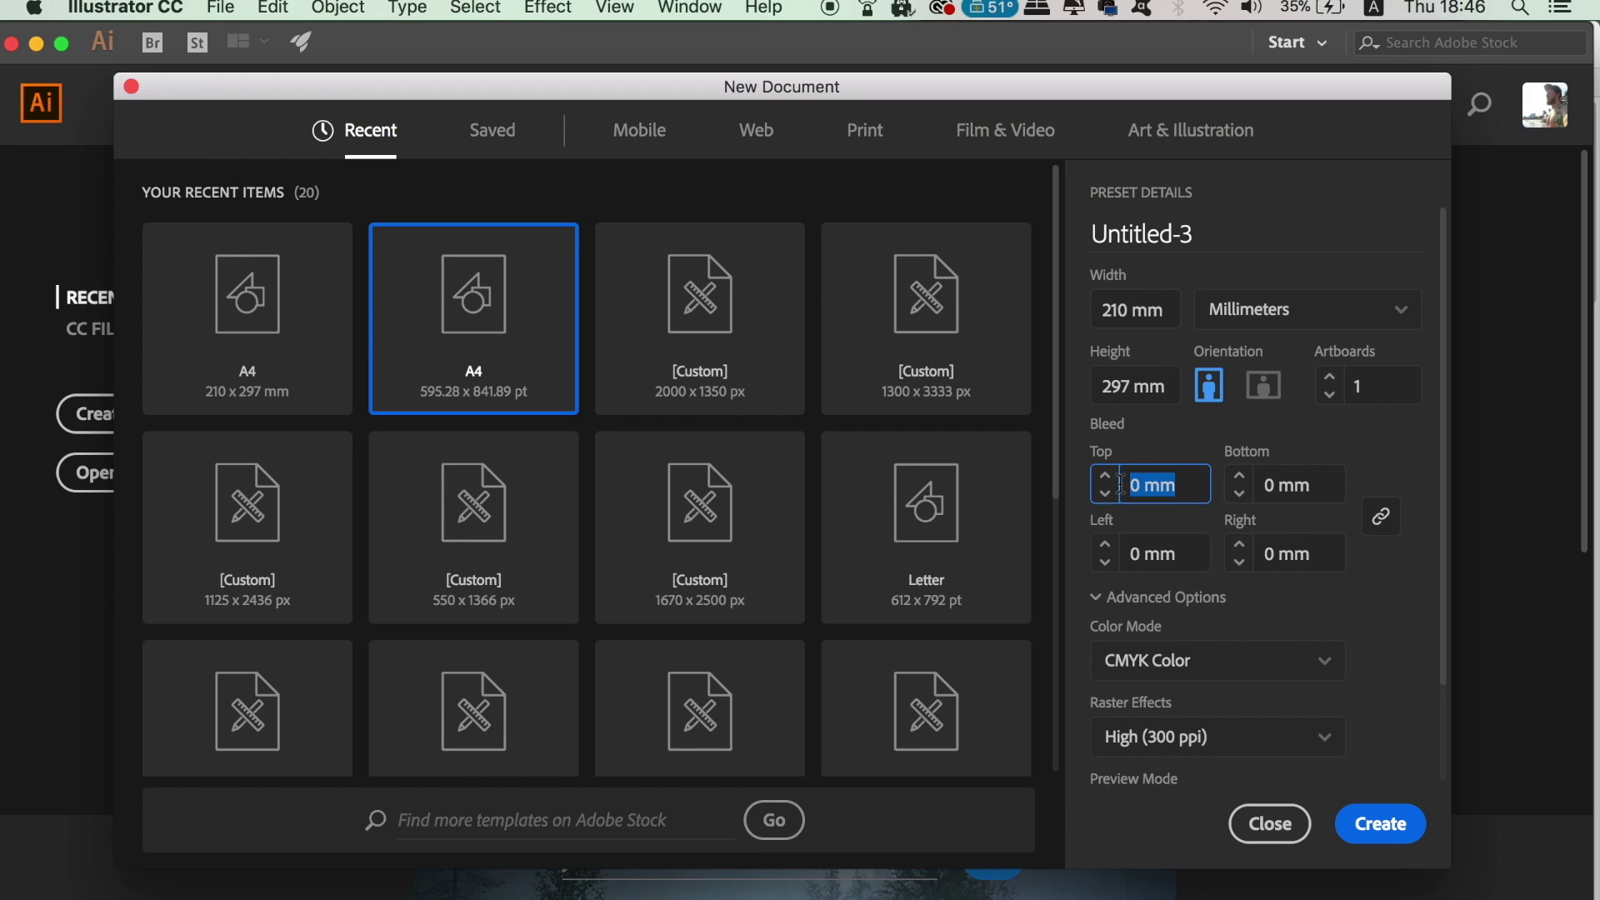
{"action": "type", "text": "5"}
{"action": "left_click", "coordinate": [1381, 519]}
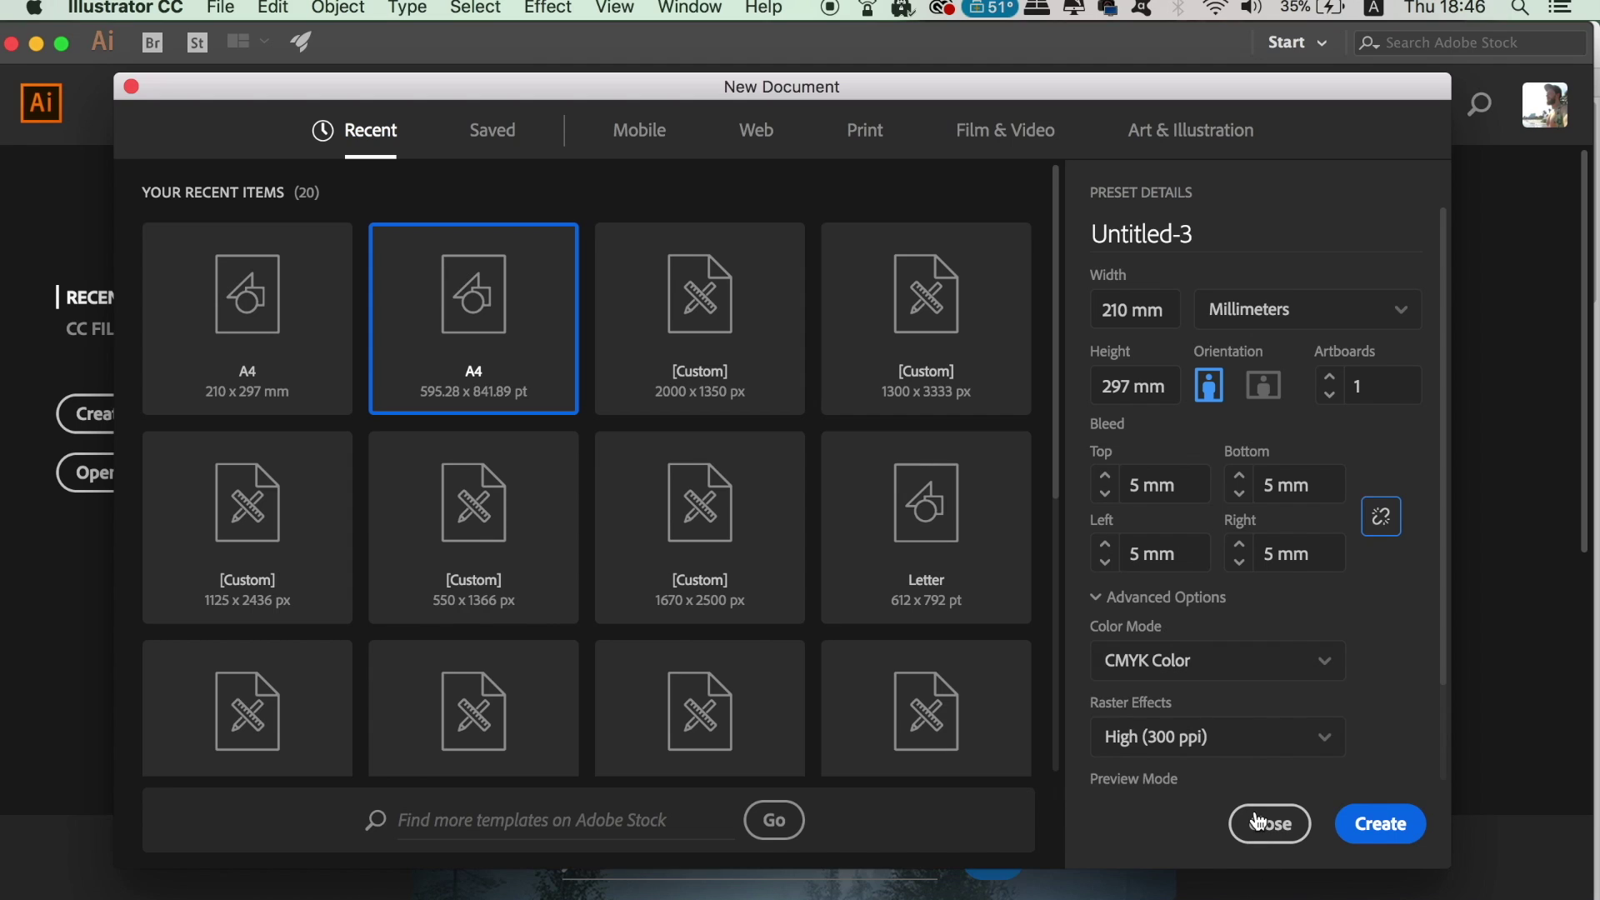
{"action": "left_click", "coordinate": [1259, 818]}
{"action": "left_click", "coordinate": [1373, 825]}
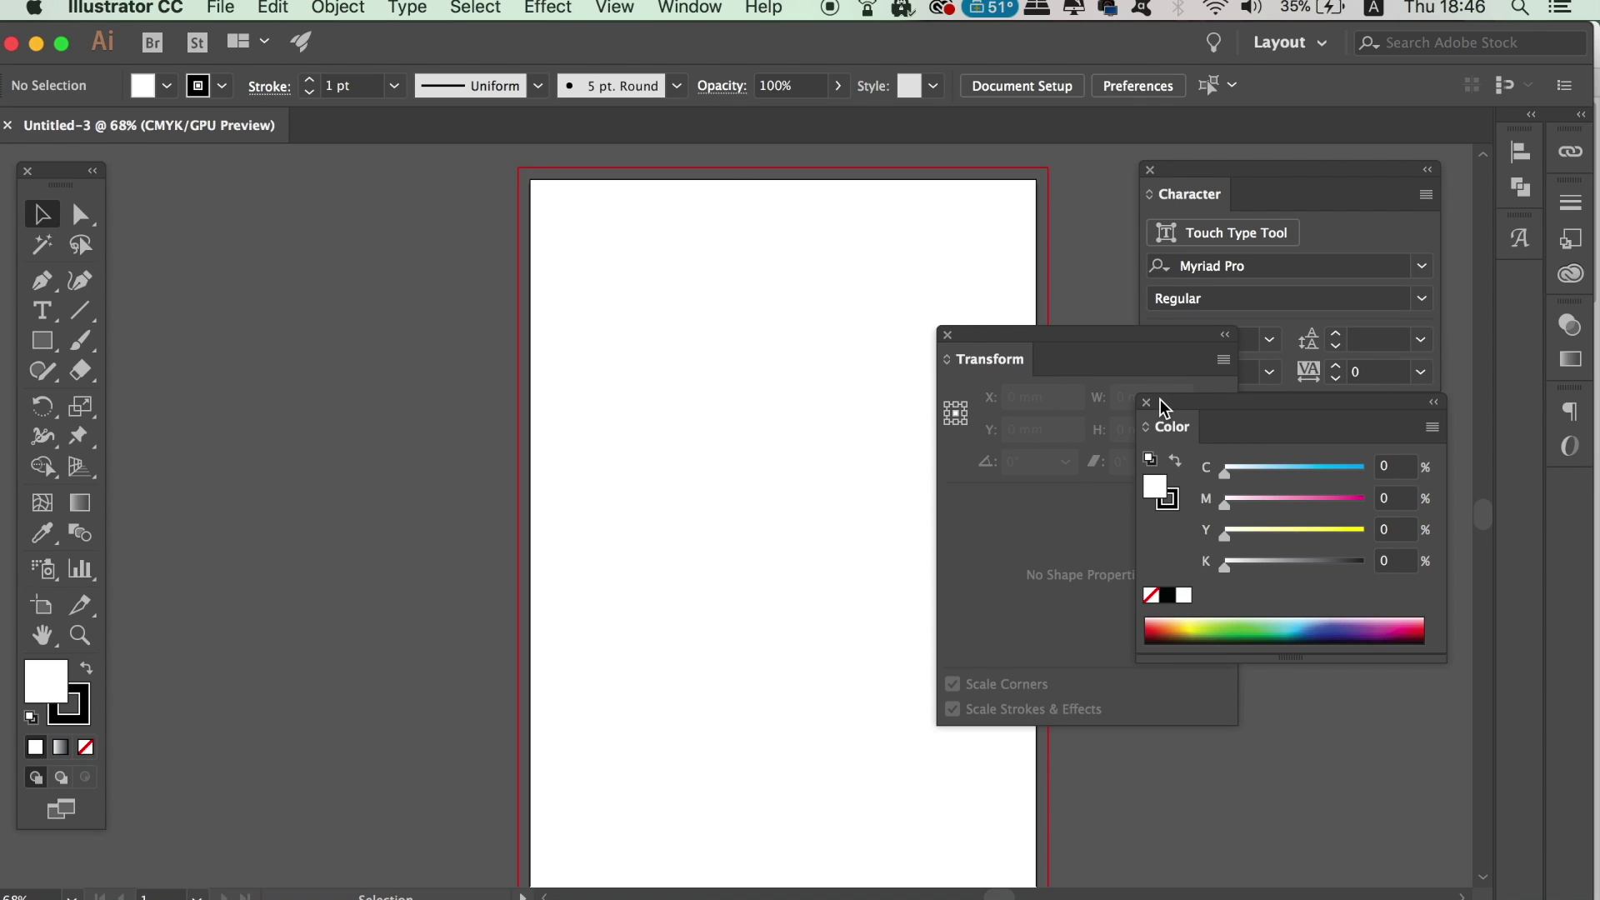
Close the Color and Character panels, move the Transform panel aside, and show rulers
{"action": "left_click", "coordinate": [1147, 403]}
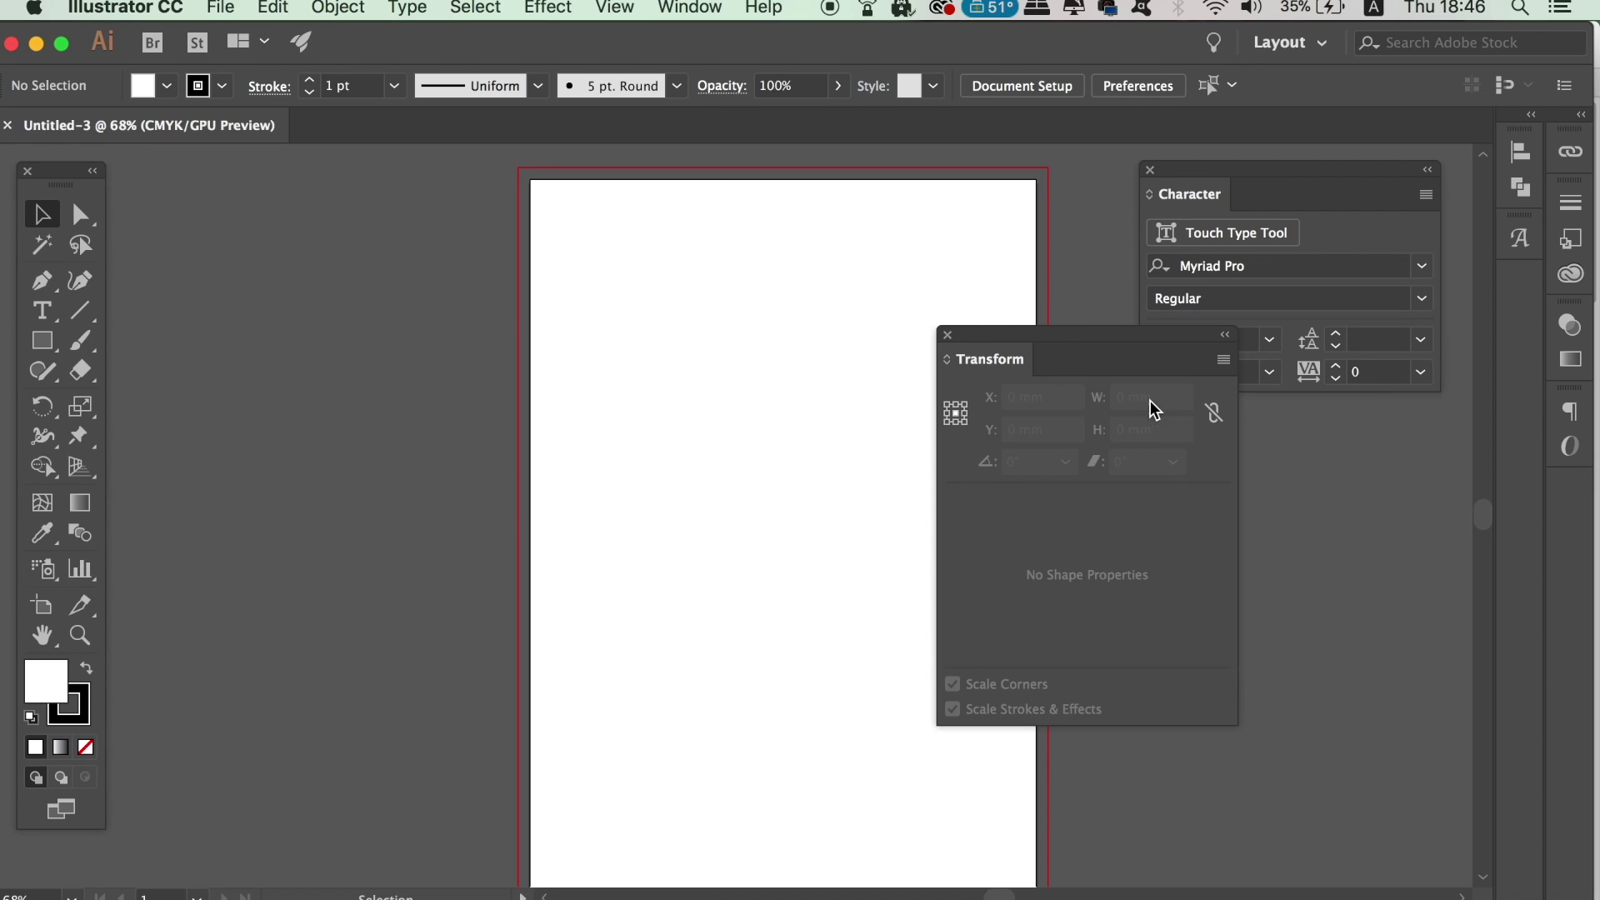
{"action": "left_click", "coordinate": [1150, 170]}
{"action": "left_click_drag", "start_coordinate": [1063, 340], "coordinate": [1251, 203]}
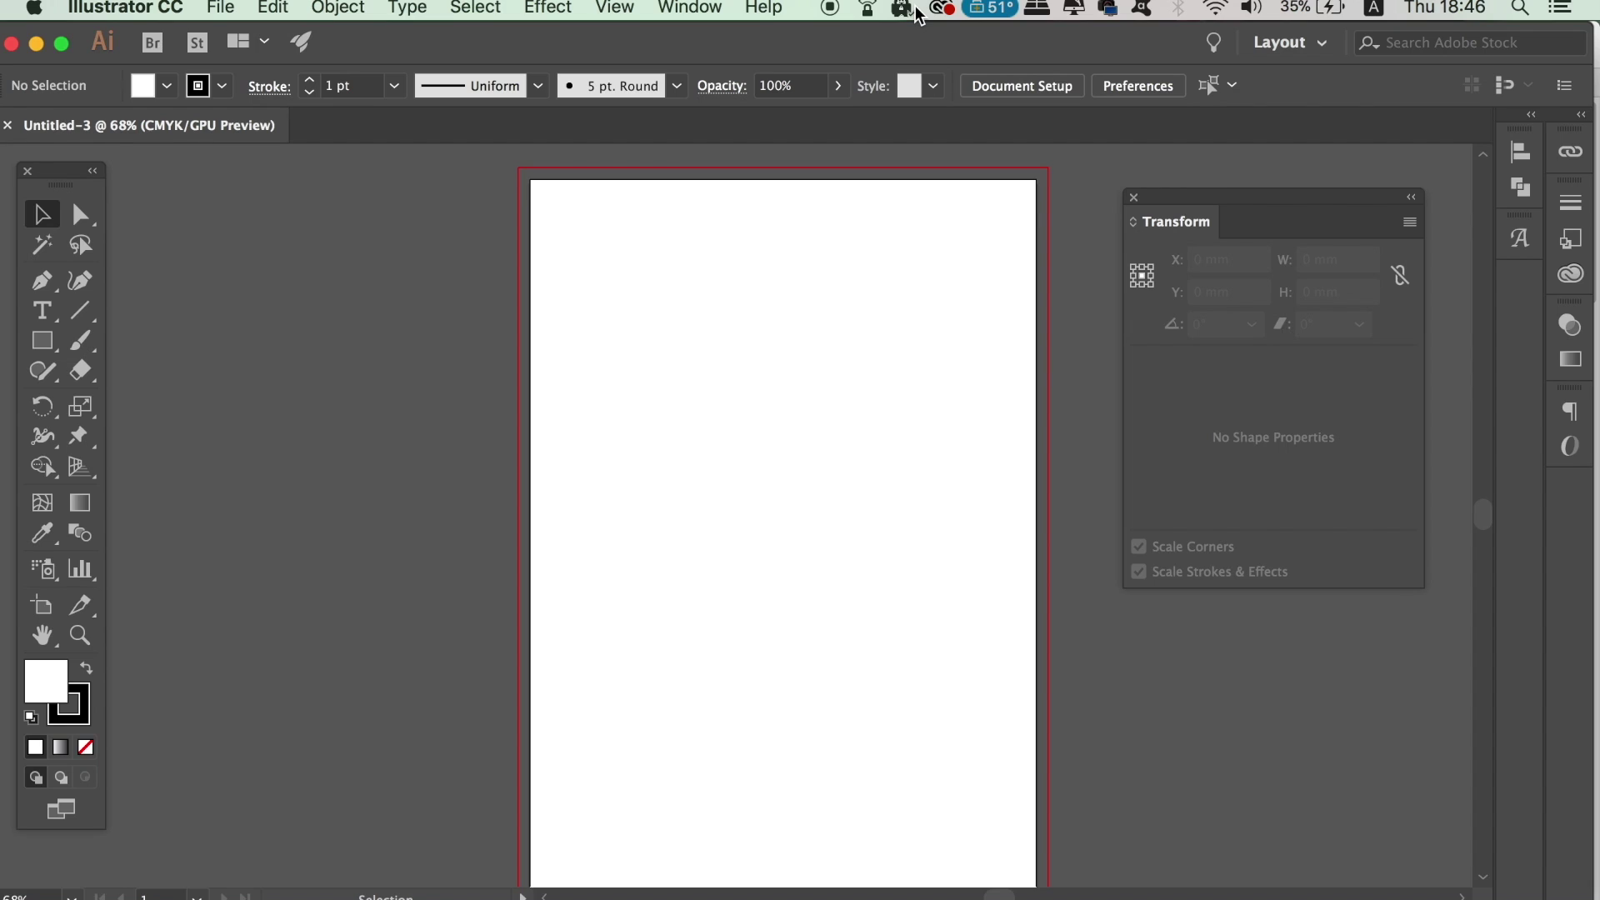
{"action": "left_click", "coordinate": [690, 7]}
{"action": "scroll", "coordinate": [800, 625], "scroll_direction": "down", "scroll_amount": 5}
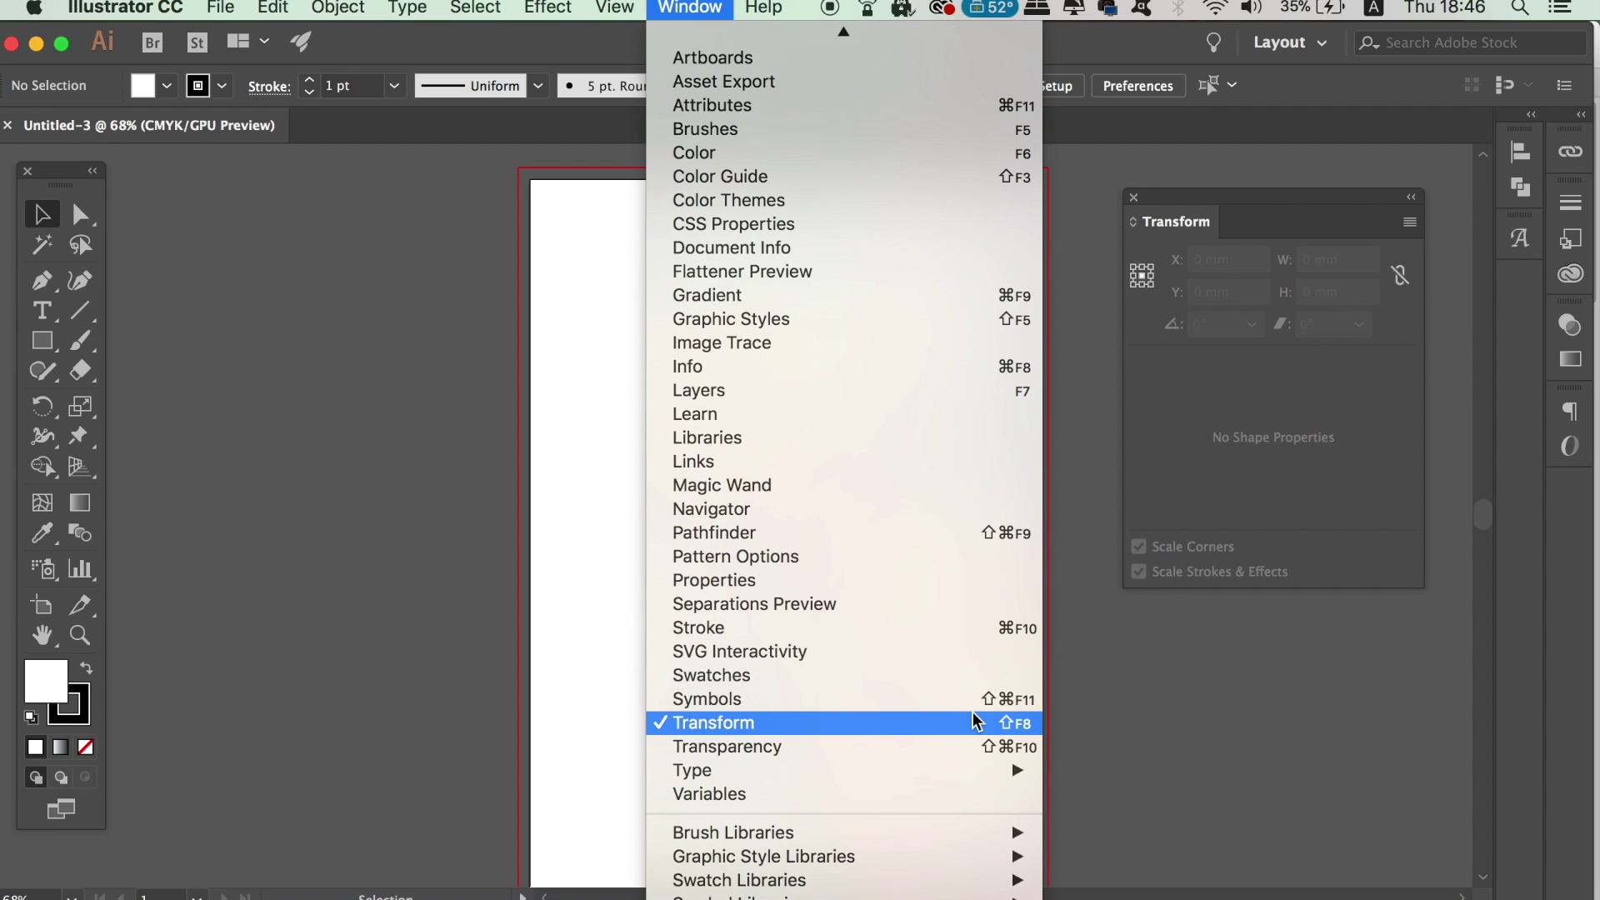
{"action": "left_click", "coordinate": [1157, 738]}
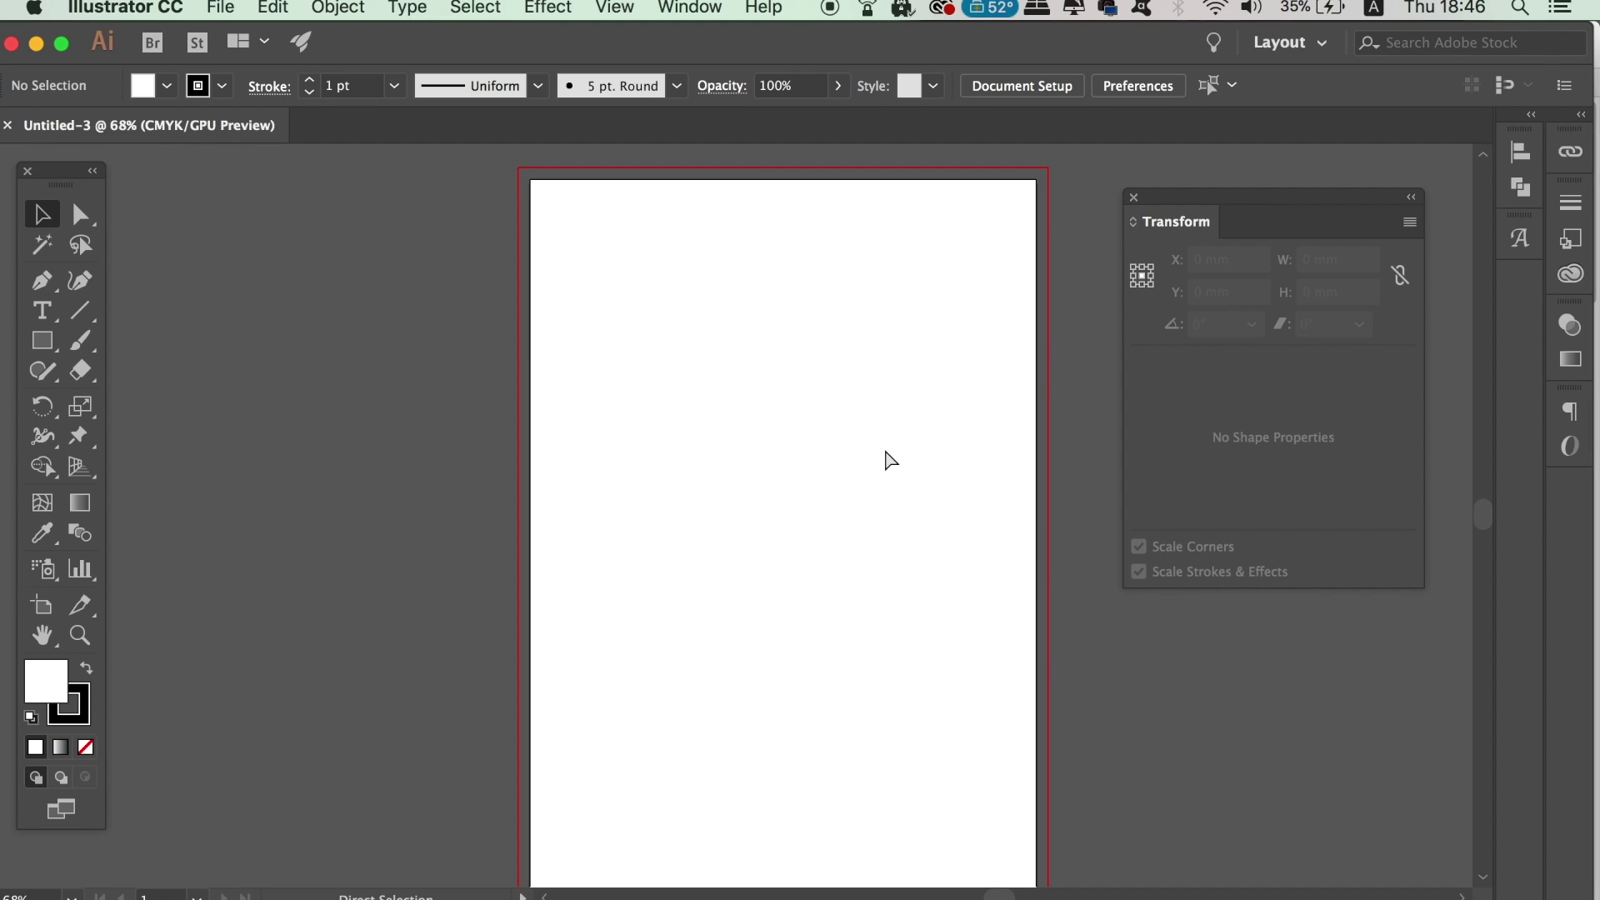
{"action": "key", "text": "super+r"}
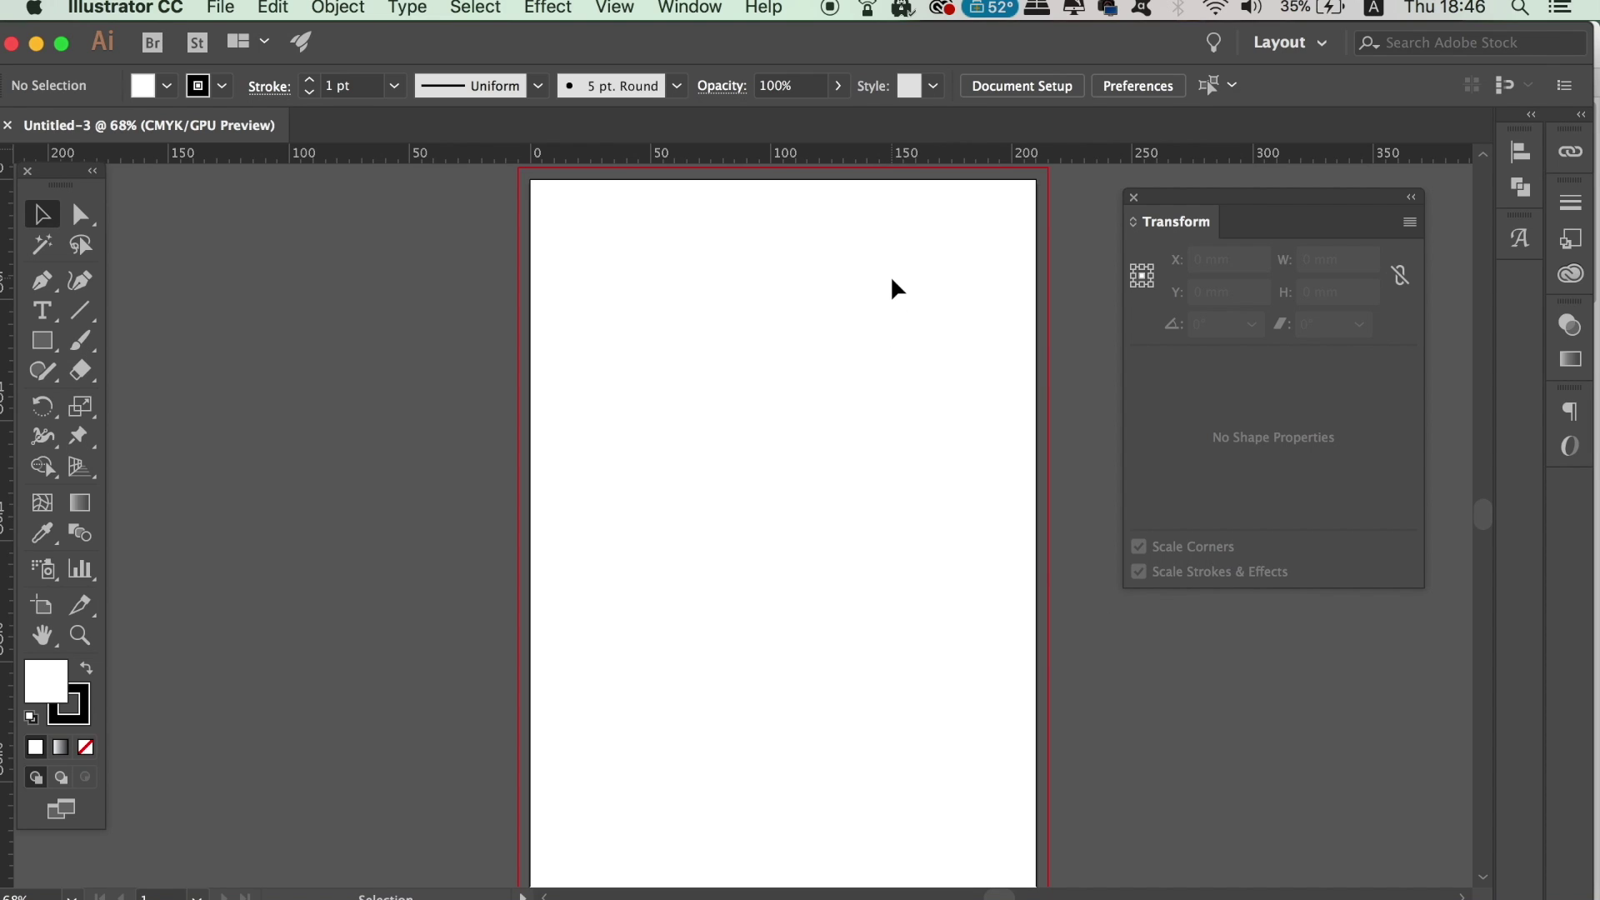
Place vertical margin guides at 10 mm and 200 mm
{"action": "key", "text": "super+1"}
{"action": "left_click_drag", "start_coordinate": [896, 289], "coordinate": [769, 463]}
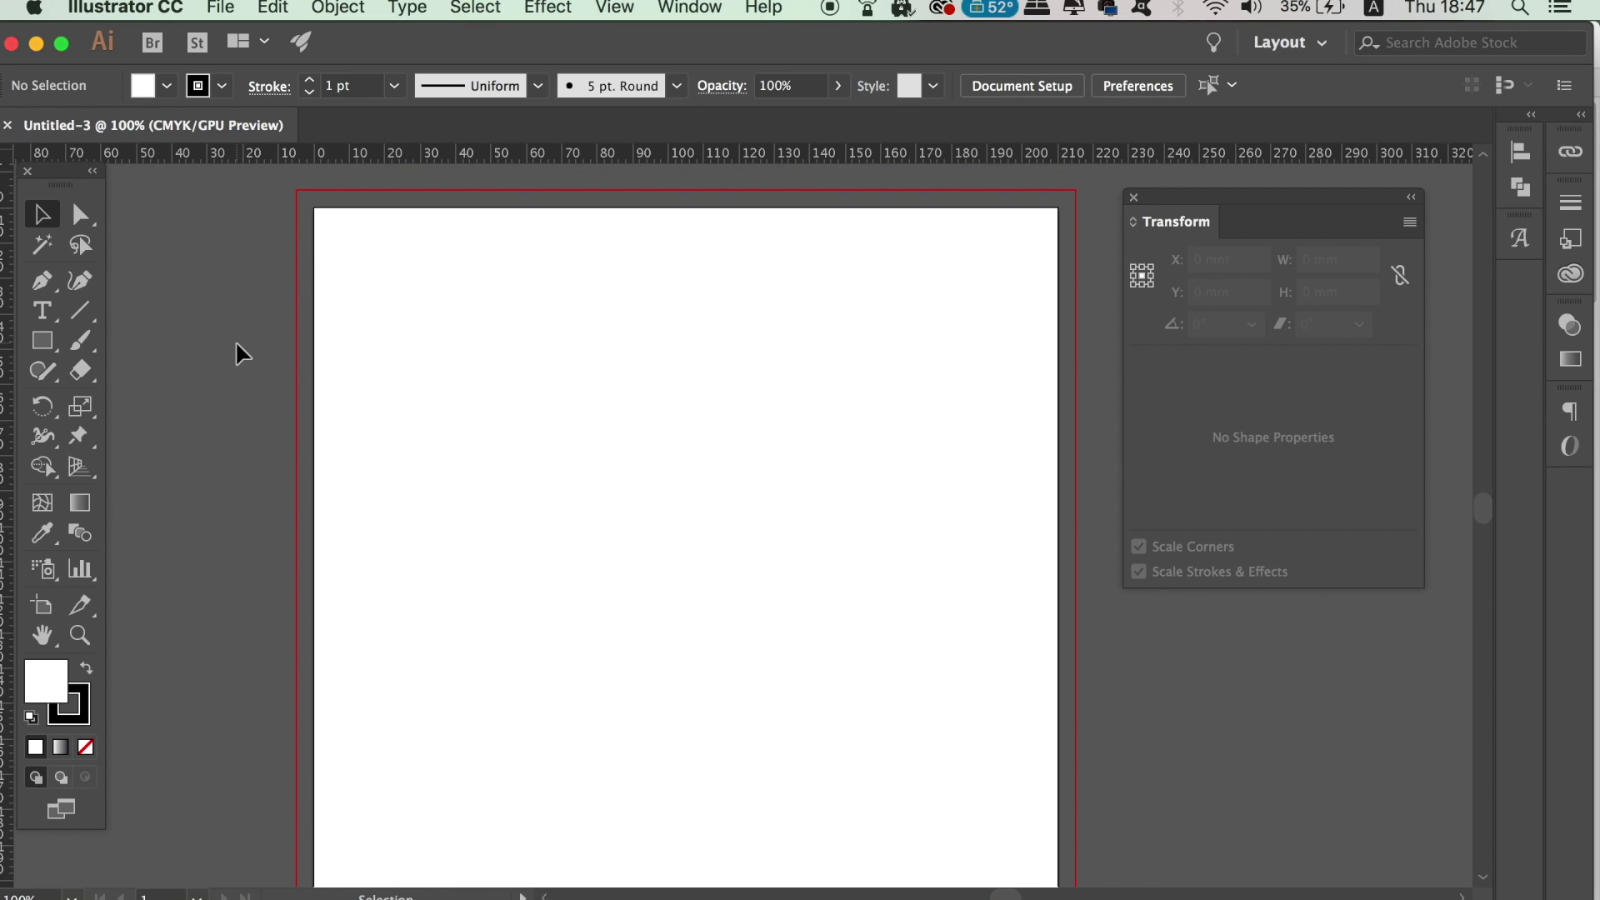
{"action": "left_click_drag", "start_coordinate": [10, 348], "coordinate": [360, 346]}
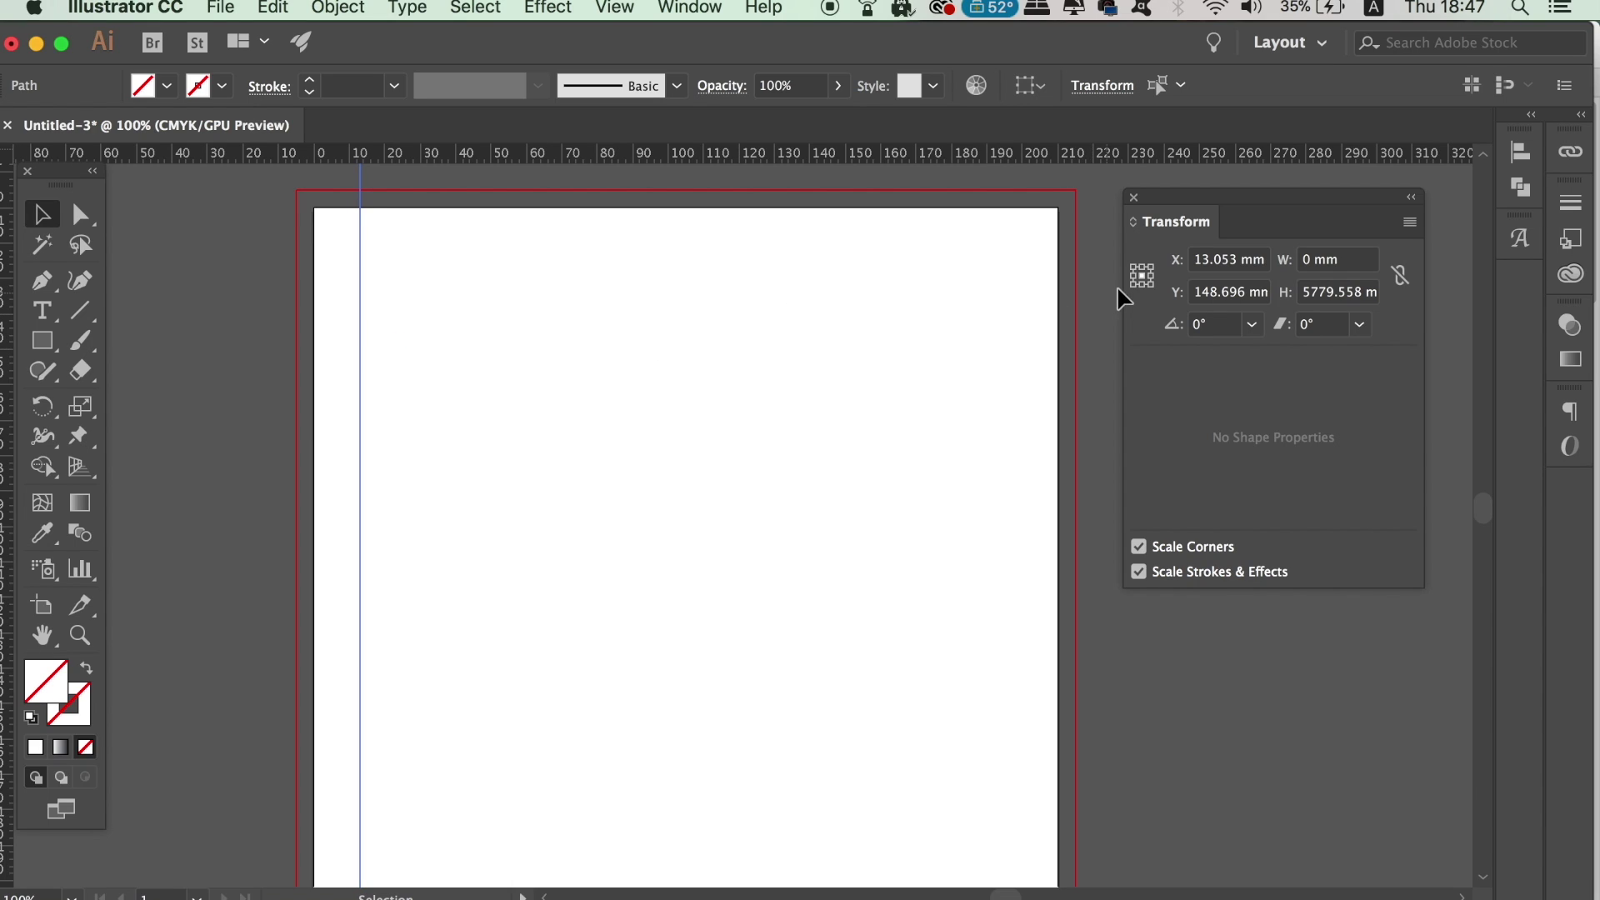
{"action": "left_click", "coordinate": [538, 269]}
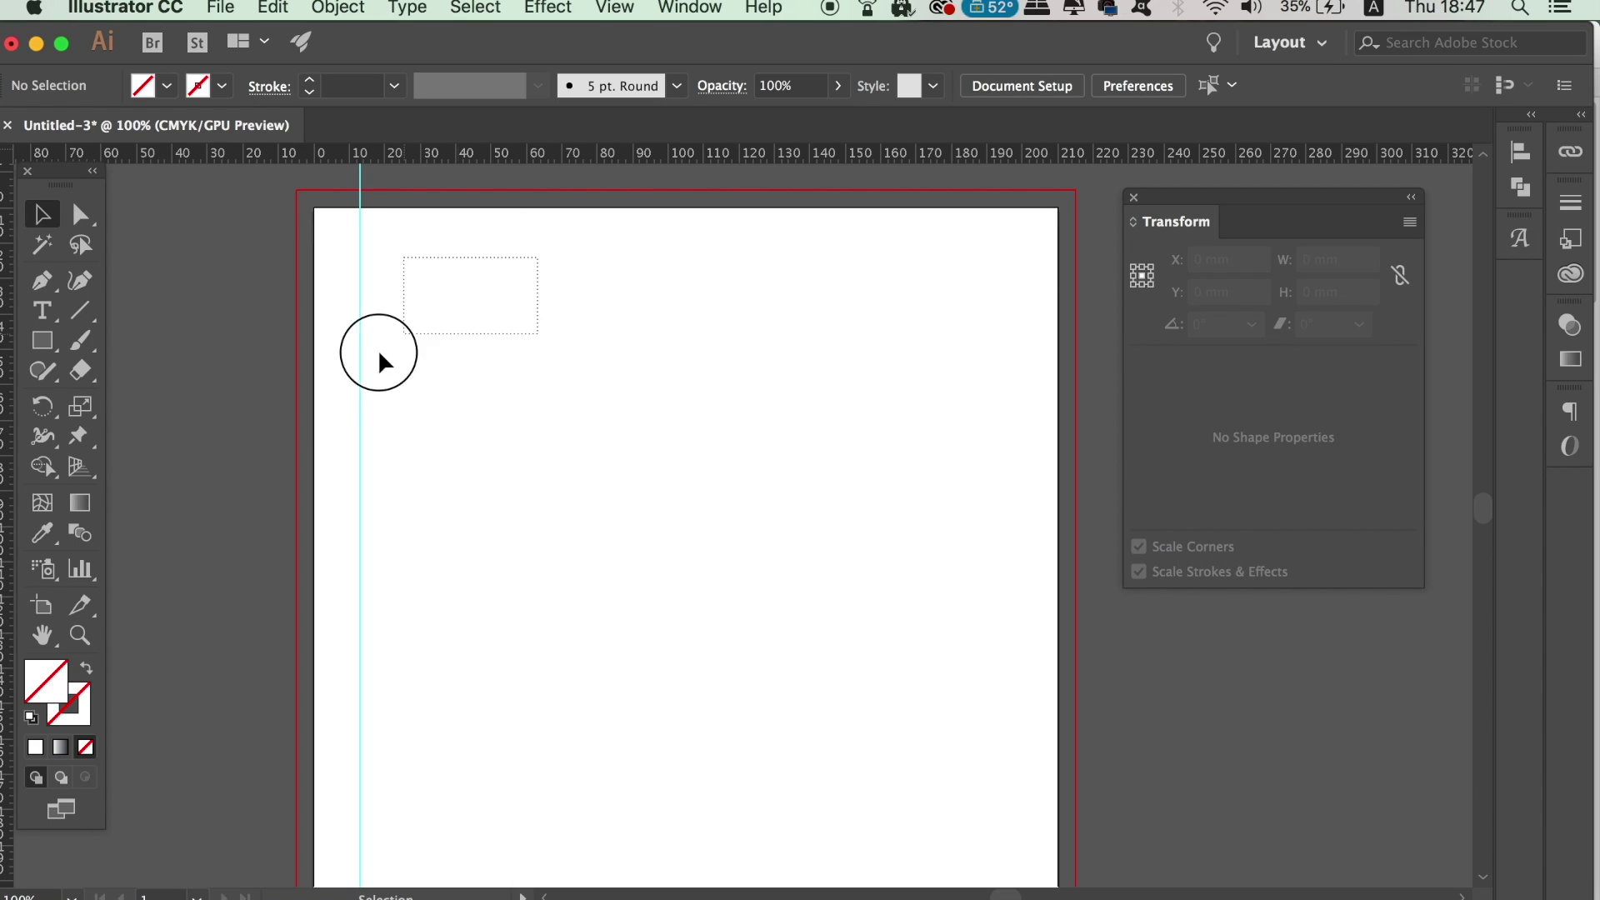
{"action": "left_click_drag", "start_coordinate": [537, 243], "coordinate": [353, 369]}
{"action": "left_click", "coordinate": [1232, 260]}
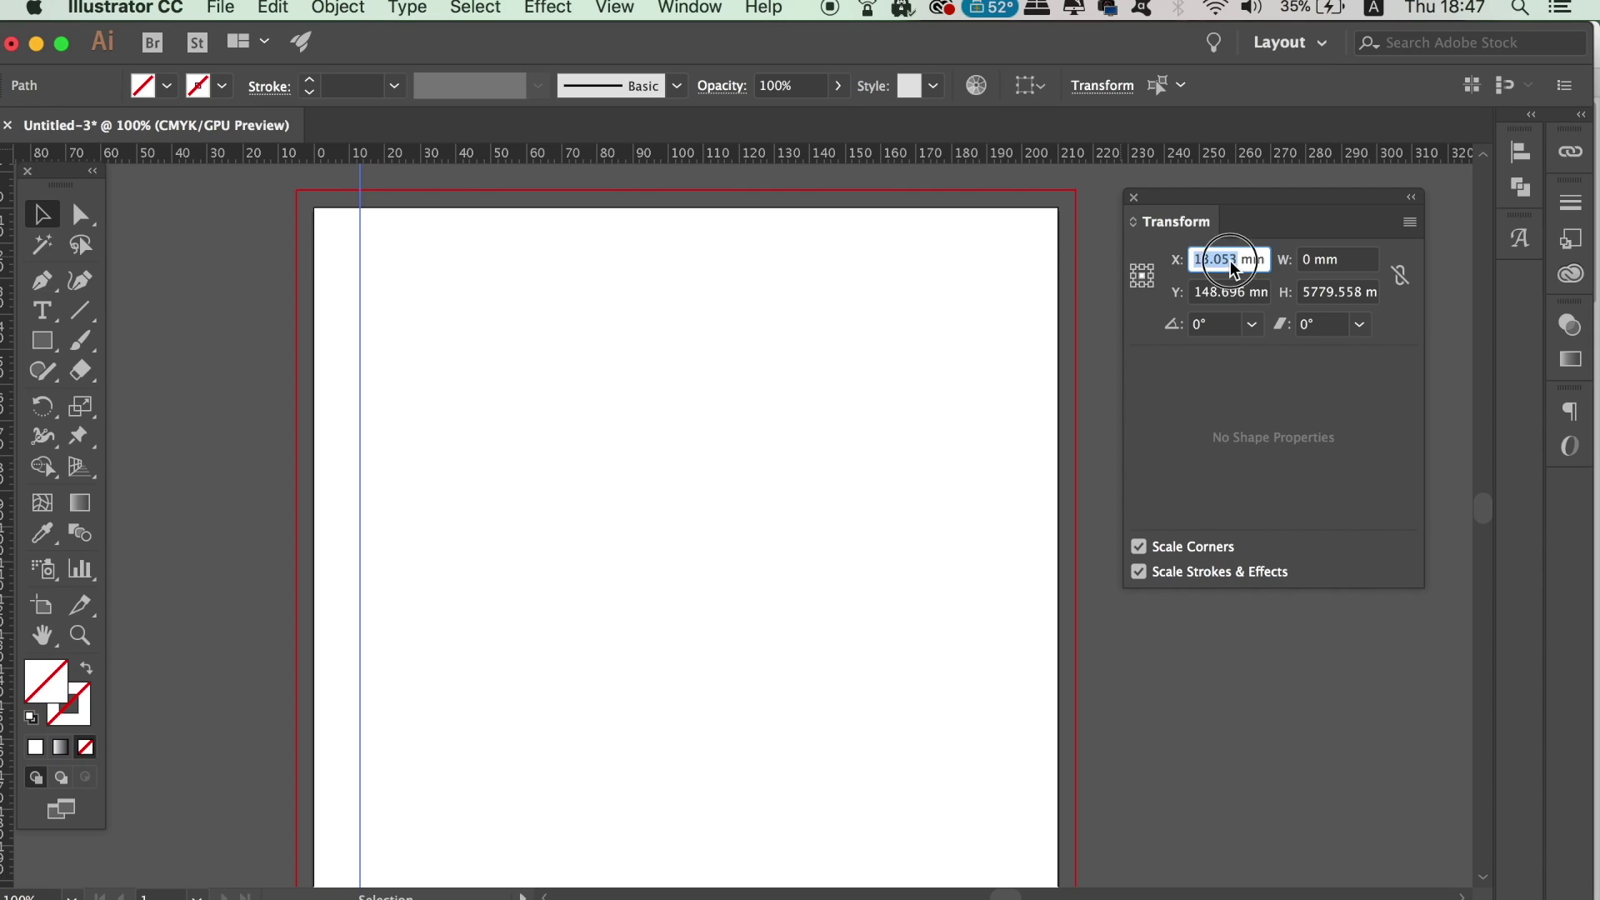
{"action": "type", "text": "10"}
{"action": "key", "text": "Return"}
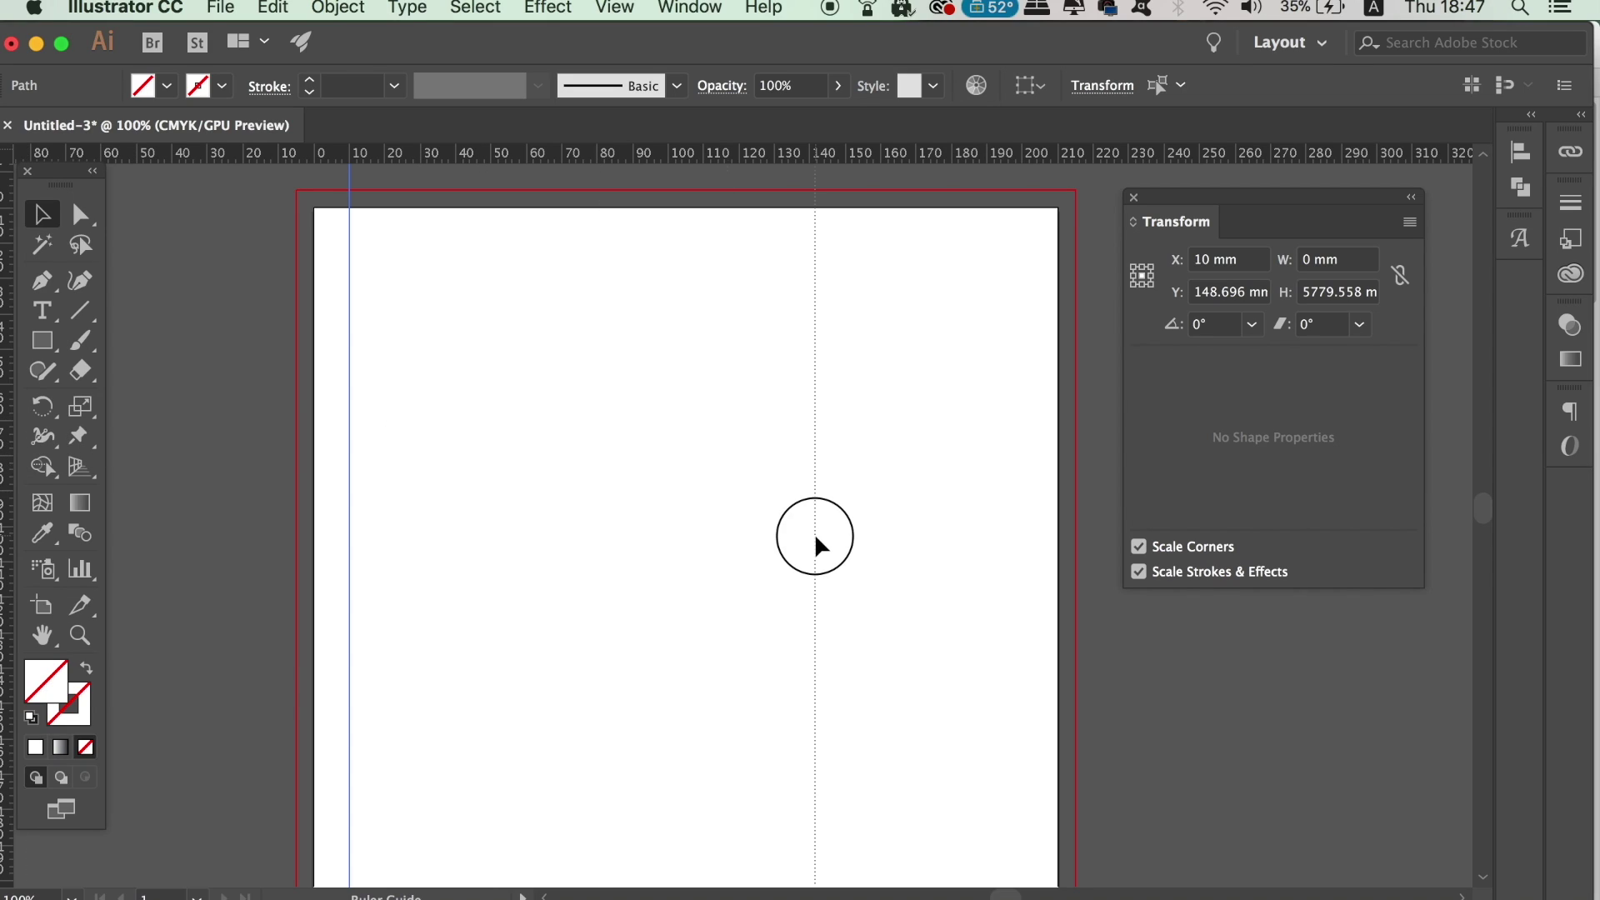
{"action": "left_click", "coordinate": [997, 557]}
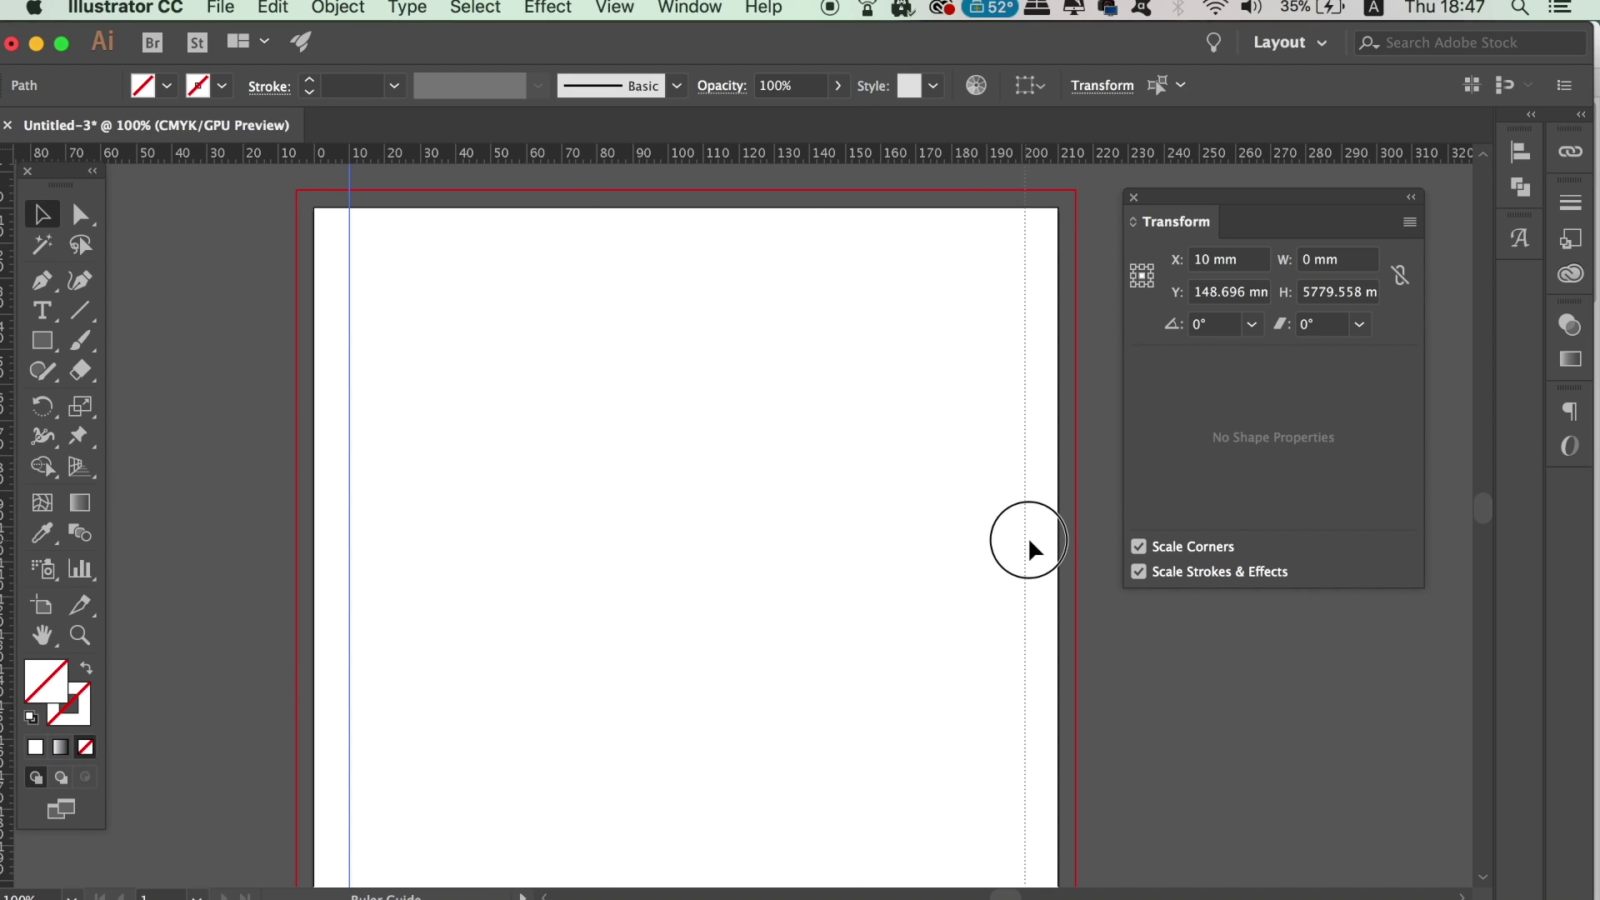
{"action": "left_click", "coordinate": [1244, 268]}
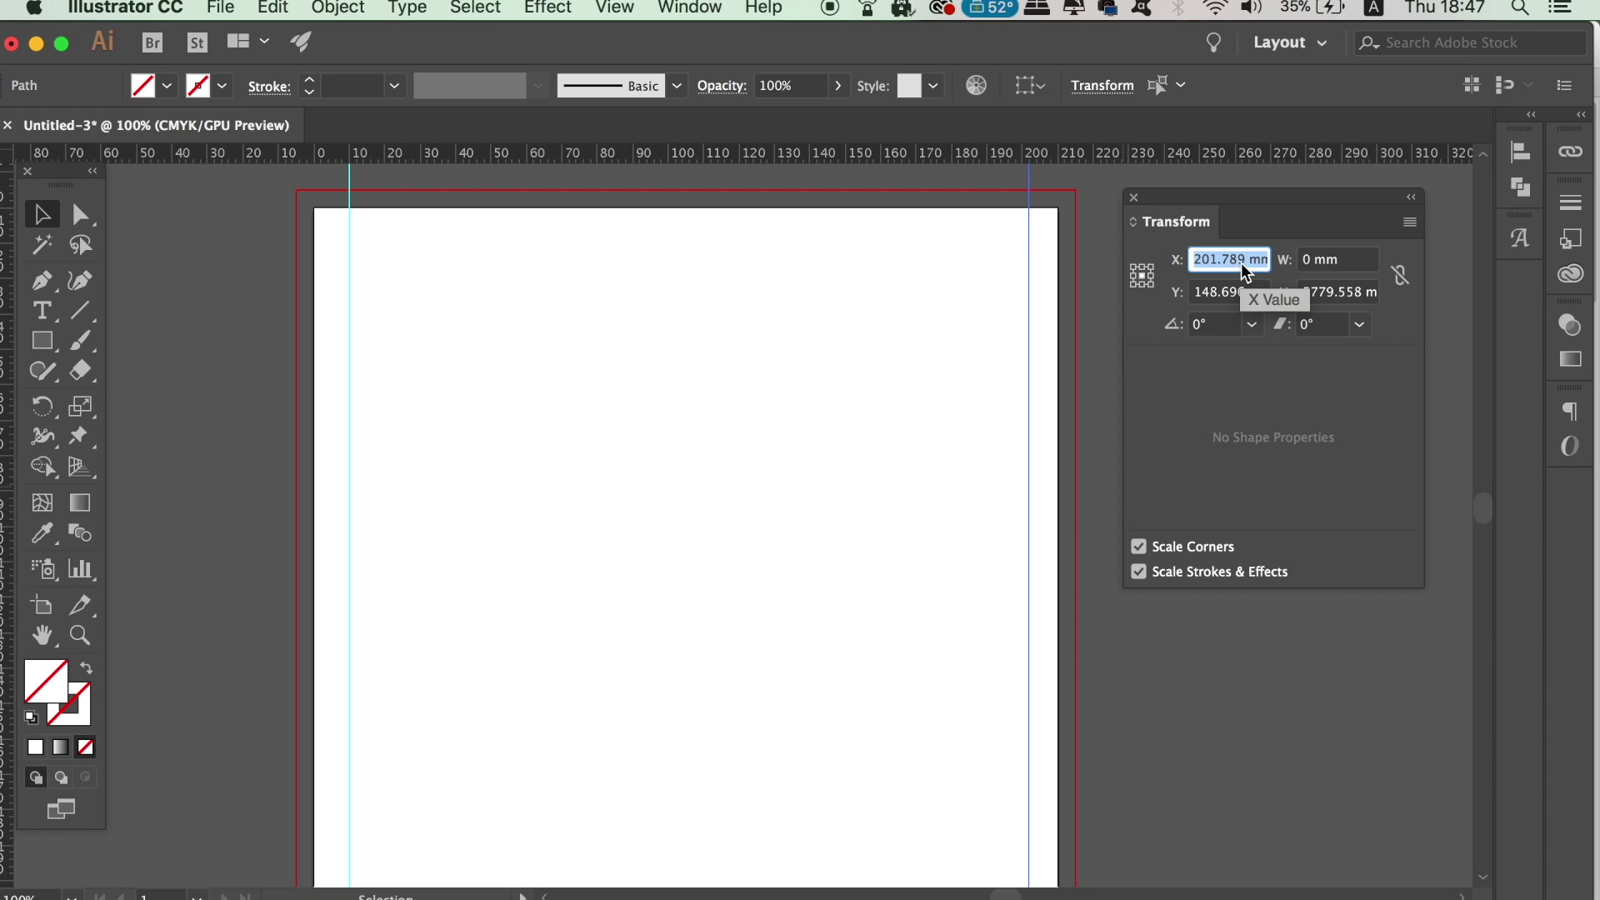
{"action": "type", "text": "20"}
{"action": "key", "text": "Return"}
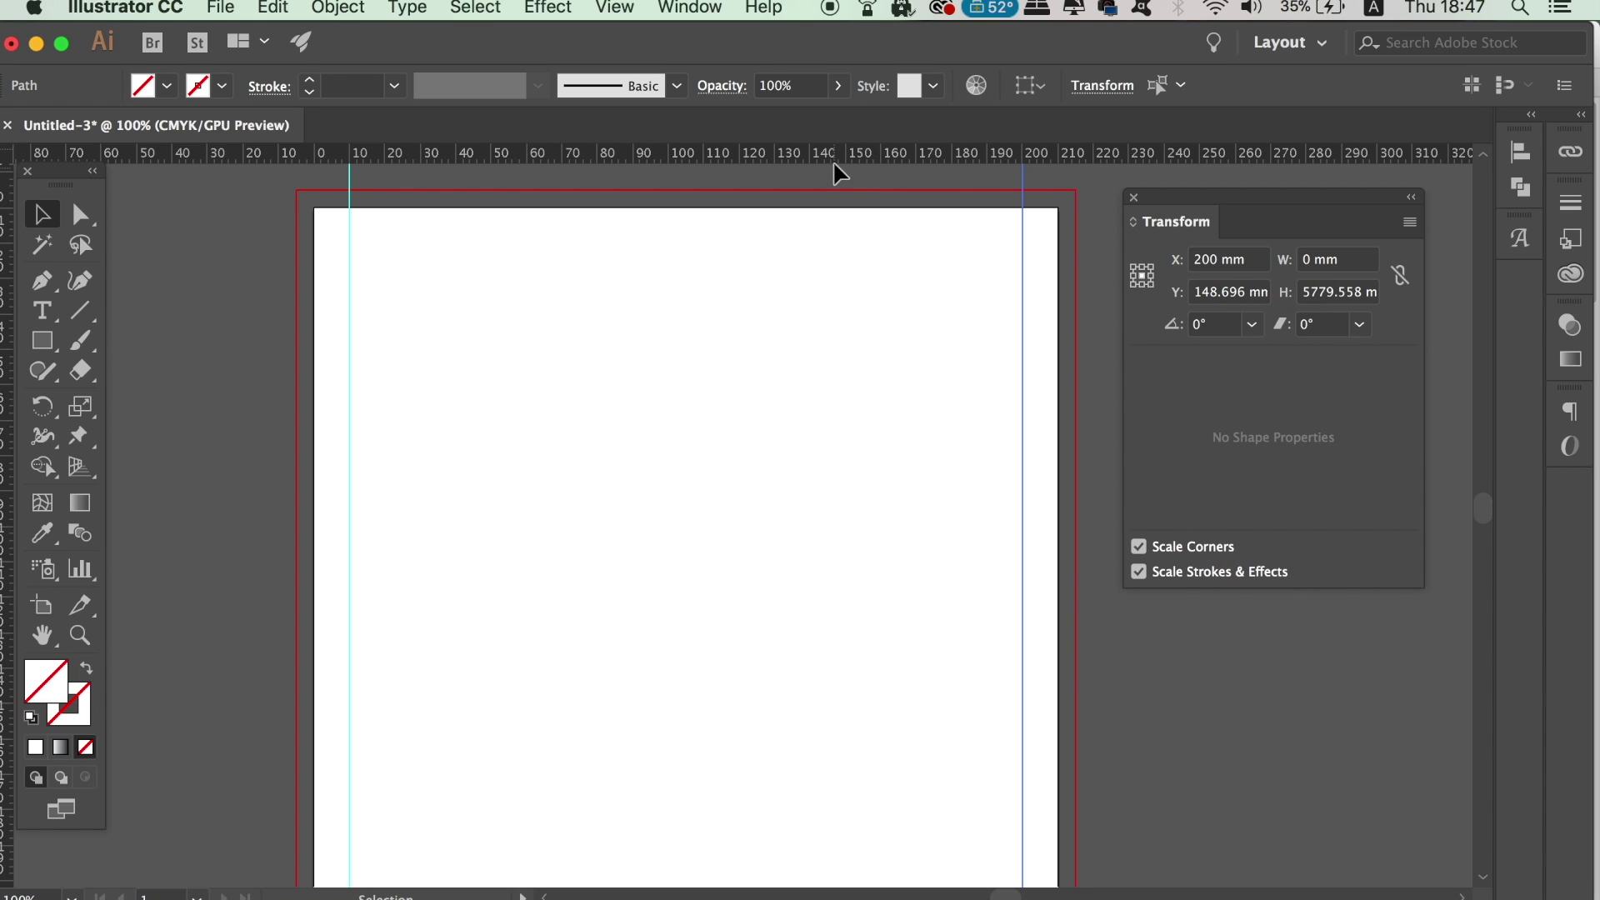
Place horizontal guides at 10 mm and 287 mm, then close the Transform panel and zoom out
{"action": "left_click_drag", "start_coordinate": [838, 225], "coordinate": [839, 238]}
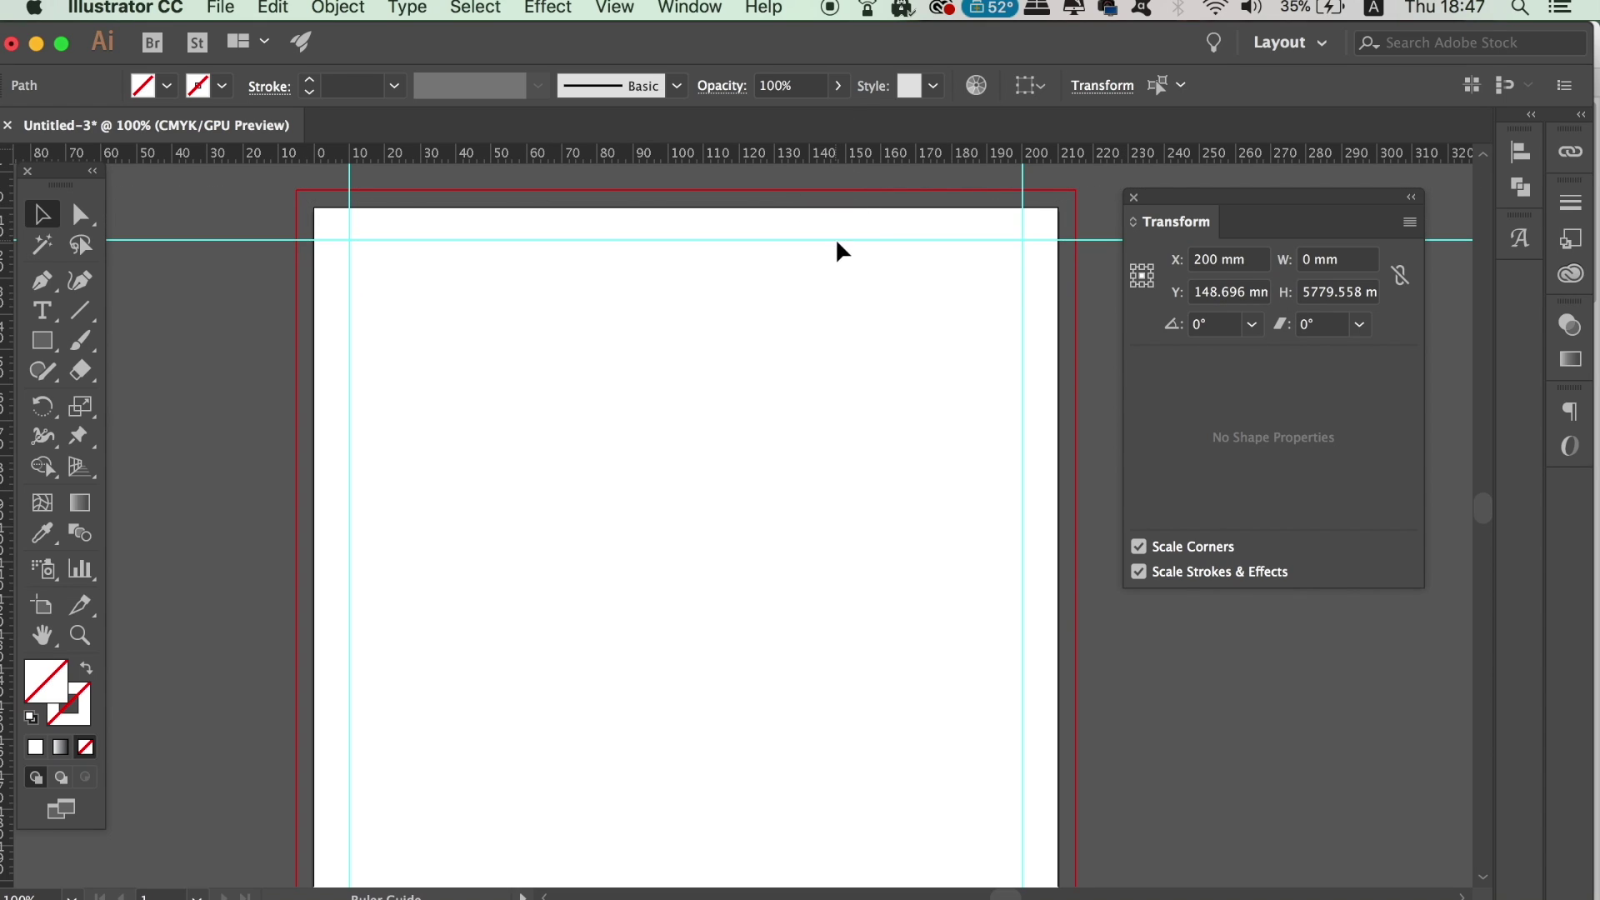
{"action": "left_click", "coordinate": [1235, 296]}
{"action": "type", "text": "10"}
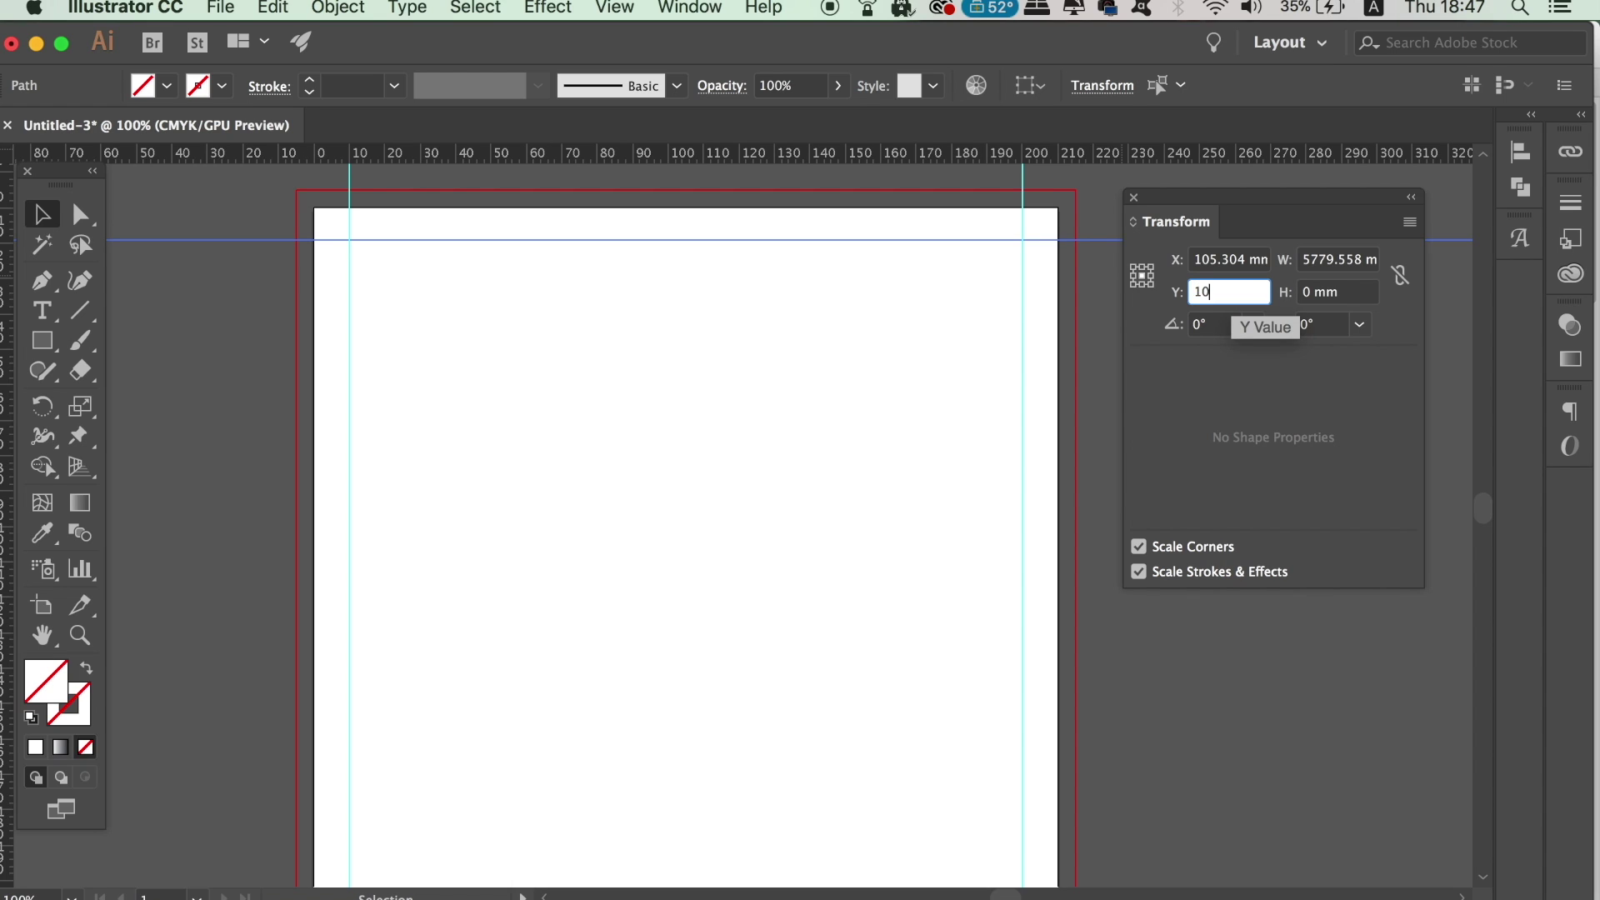
{"action": "key", "text": "Return"}
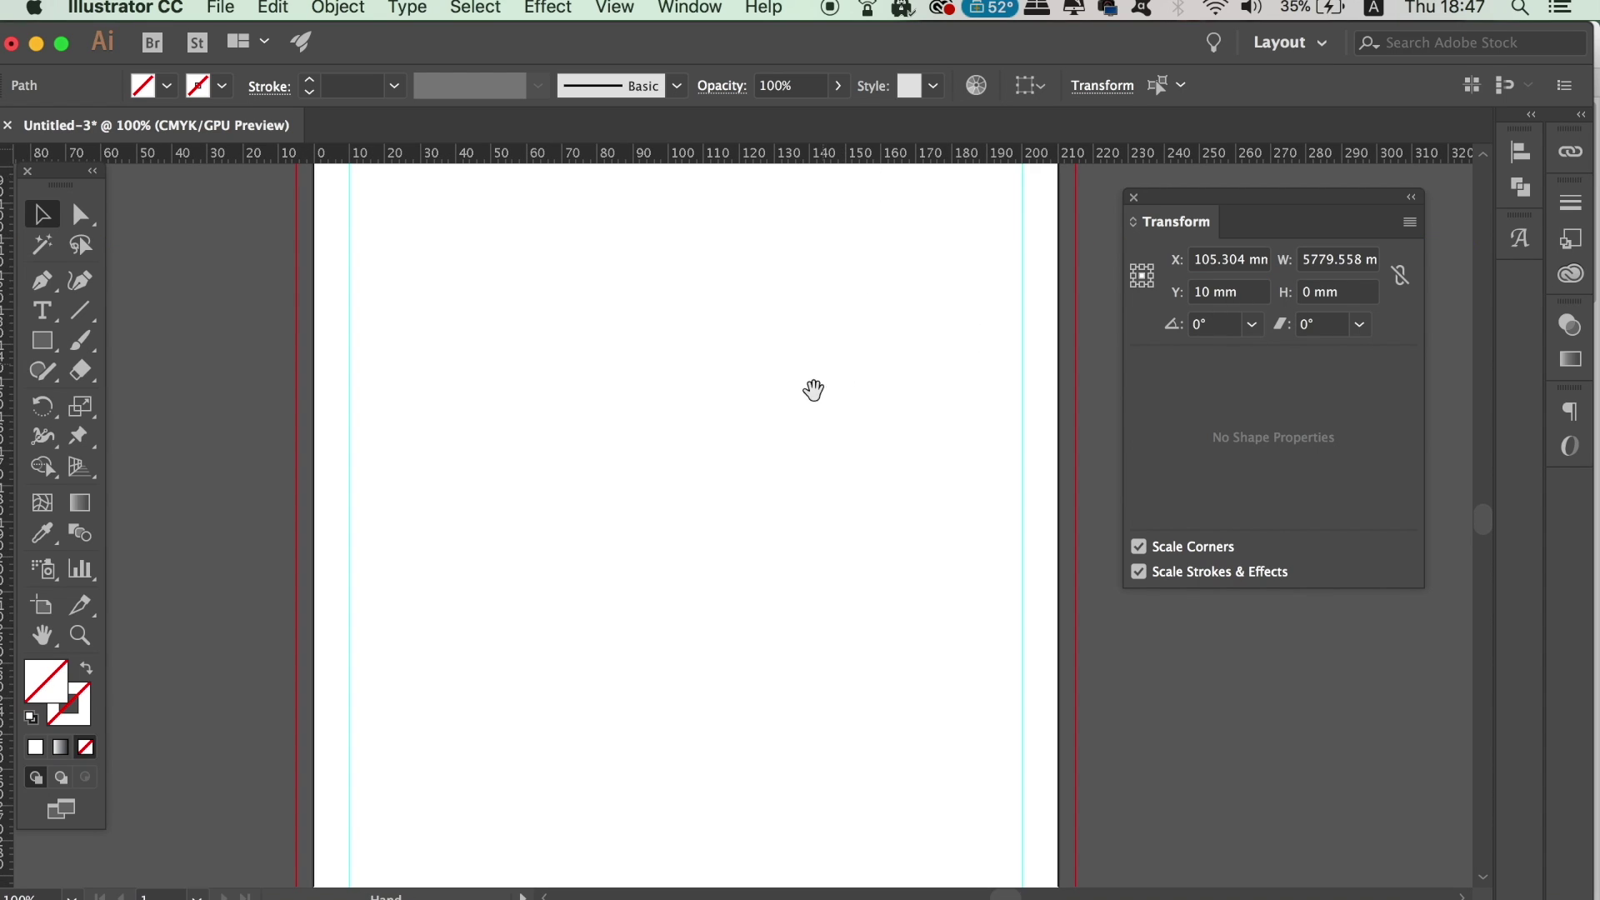
{"action": "mouse_move", "coordinate": [812, 389]}
{"action": "left_mouse_down"}
{"action": "mouse_move", "coordinate": [801, 189]}
{"action": "mouse_move", "coordinate": [766, 687]}
{"action": "left_mouse_up"}
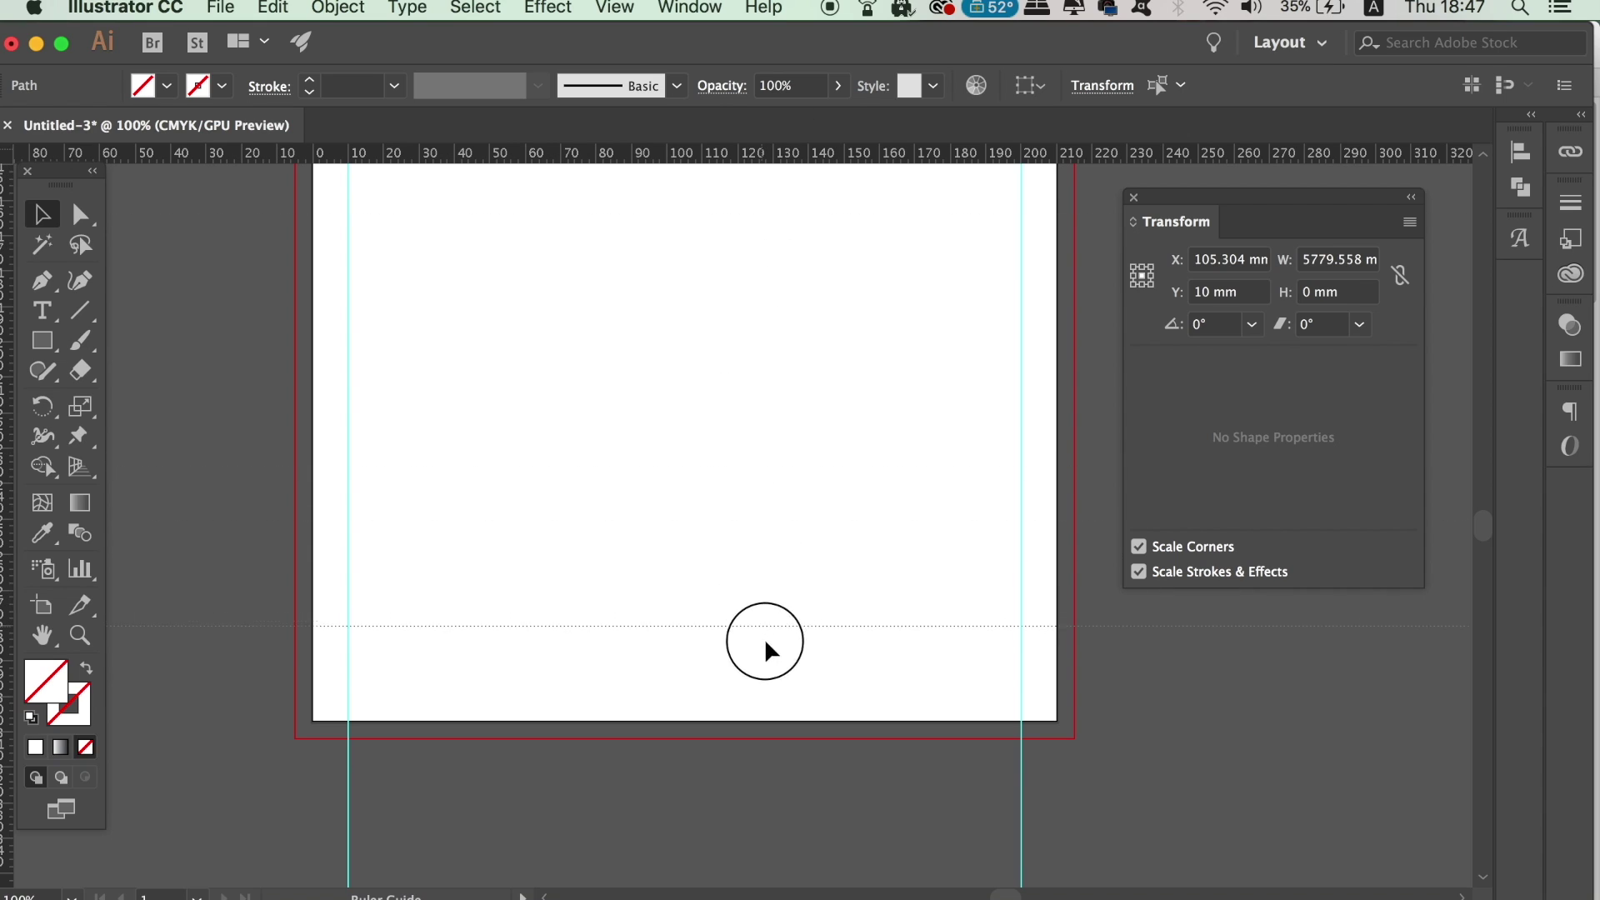
{"action": "double_click", "coordinate": [1231, 292]}
{"action": "type", "text": "287"}
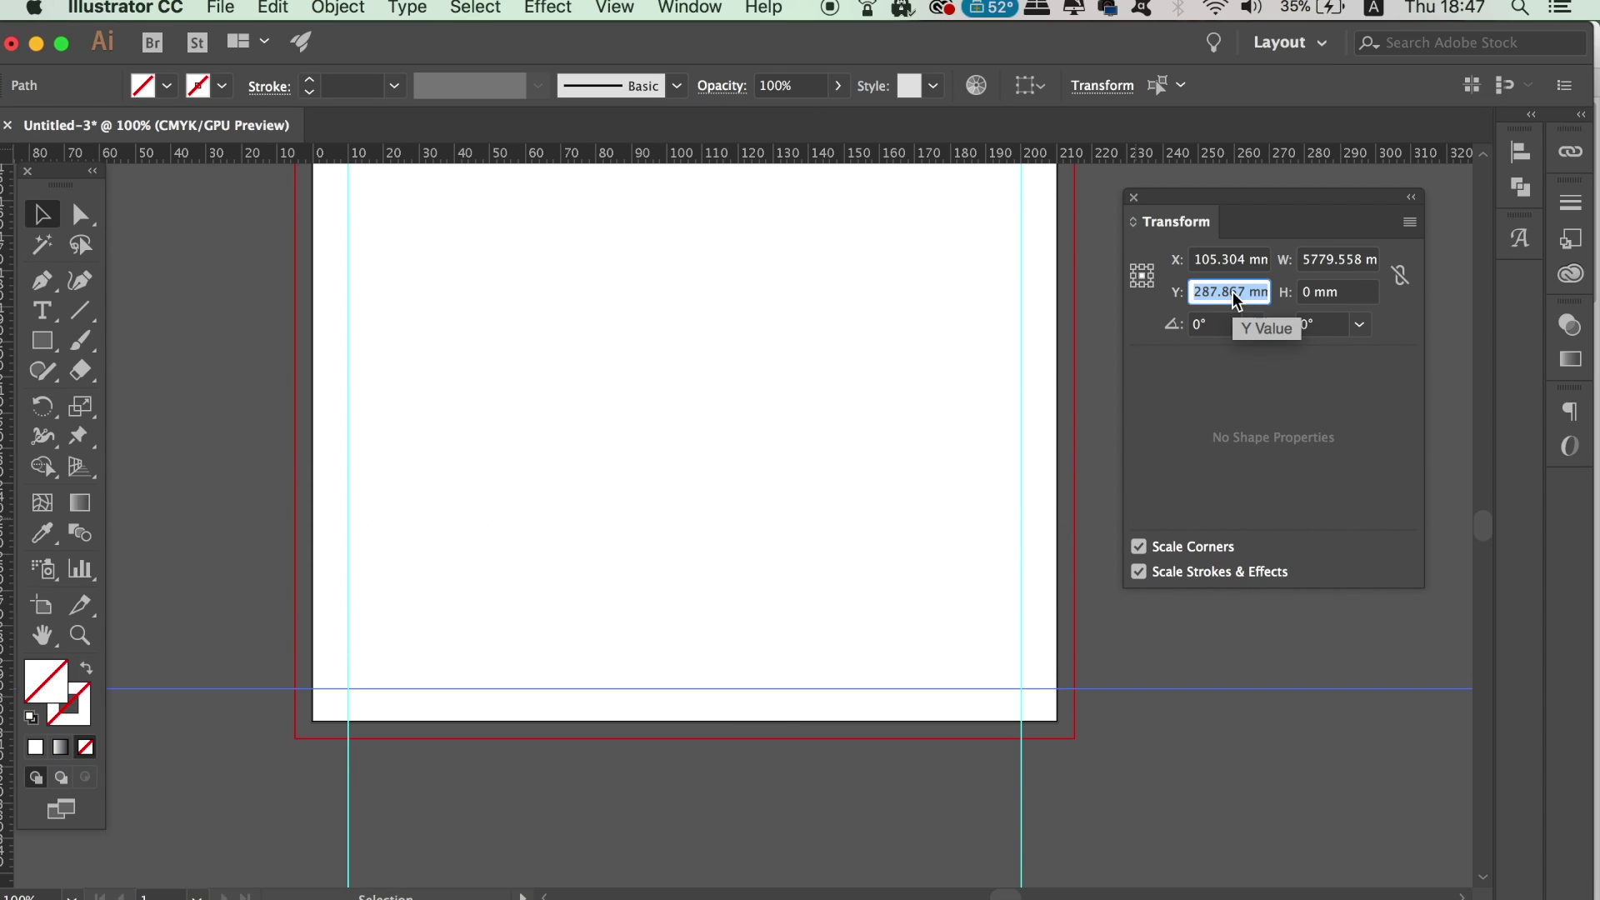
{"action": "key", "text": "Return"}
{"action": "left_click", "coordinate": [906, 376]}
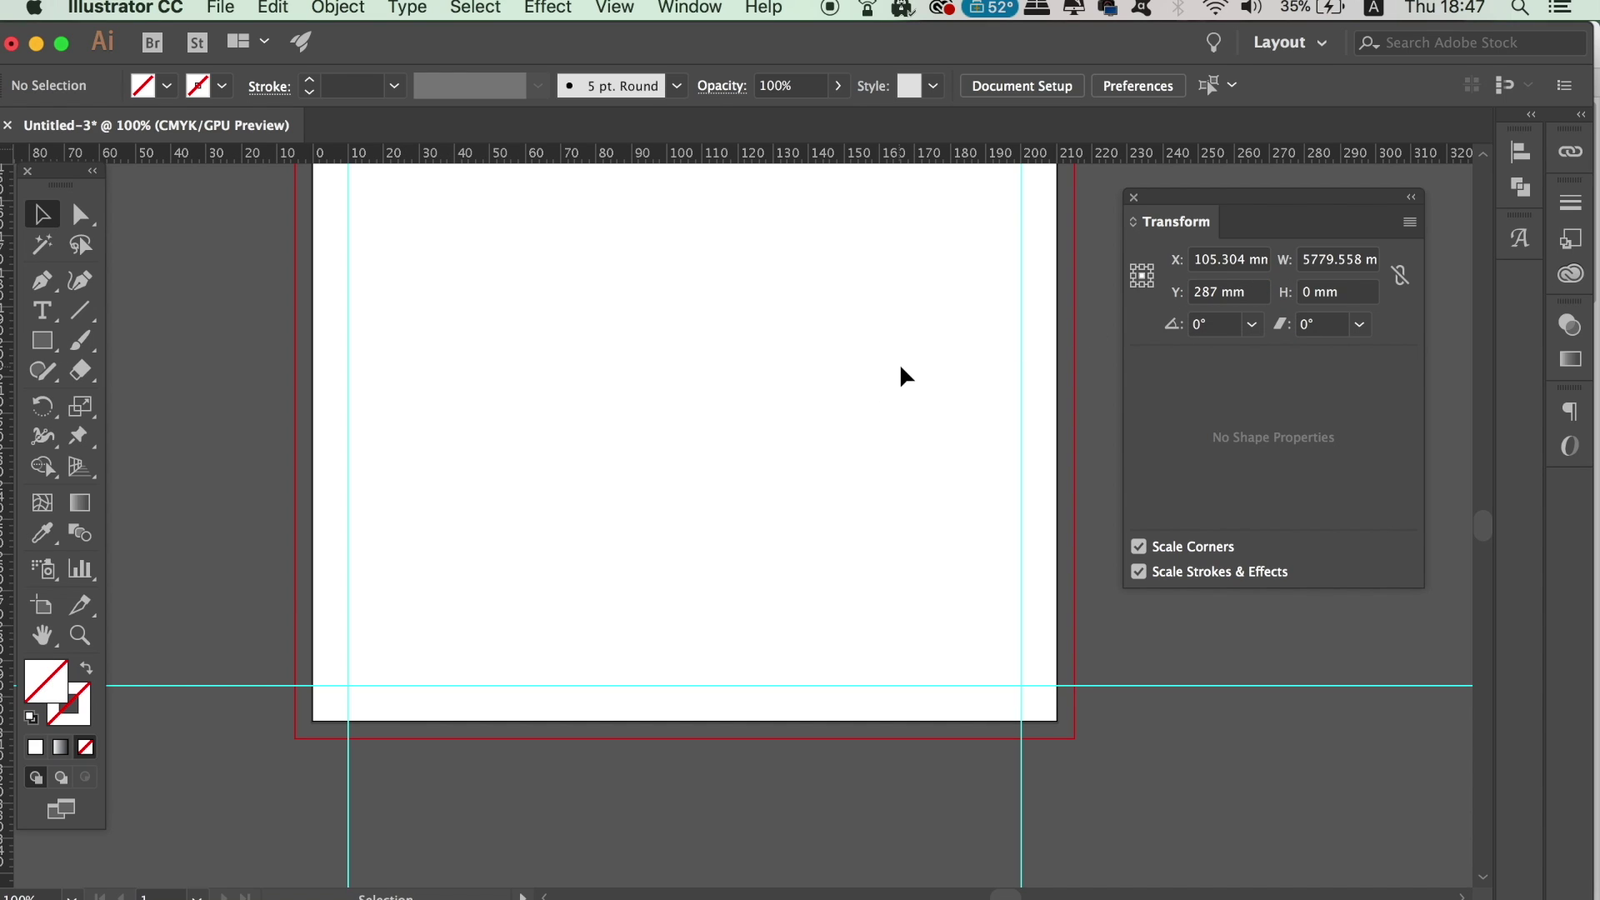
{"action": "scroll", "coordinate": [838, 369], "scroll_direction": "down", "scroll_amount": 3}
{"action": "left_click_drag", "start_coordinate": [846, 380], "coordinate": [829, 578]}
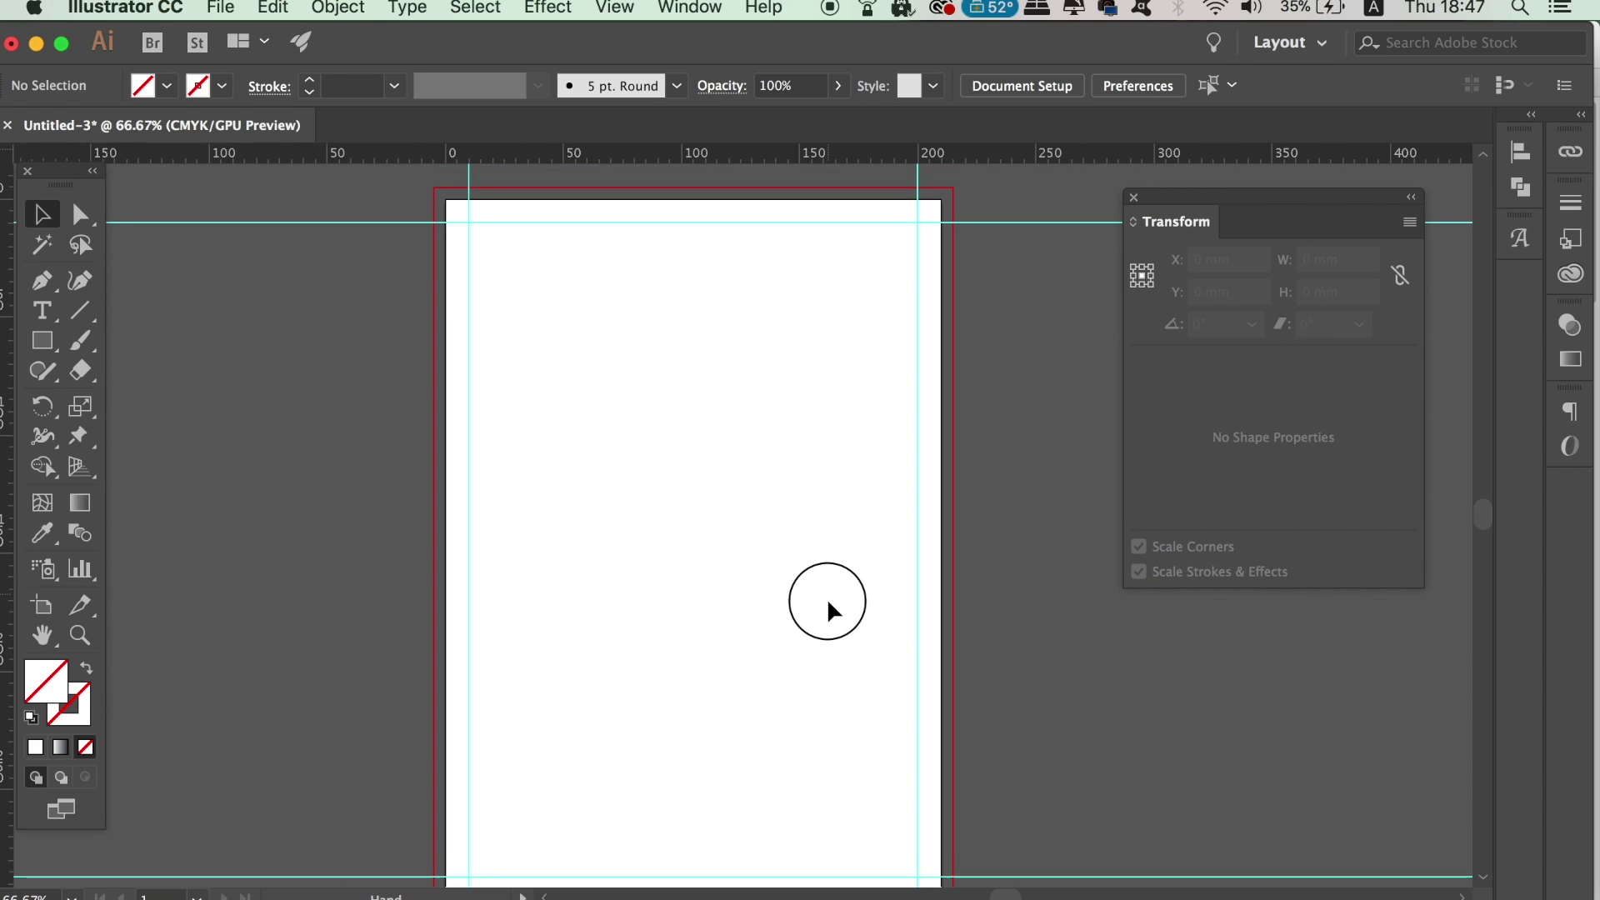
{"action": "left_click", "coordinate": [1135, 199]}
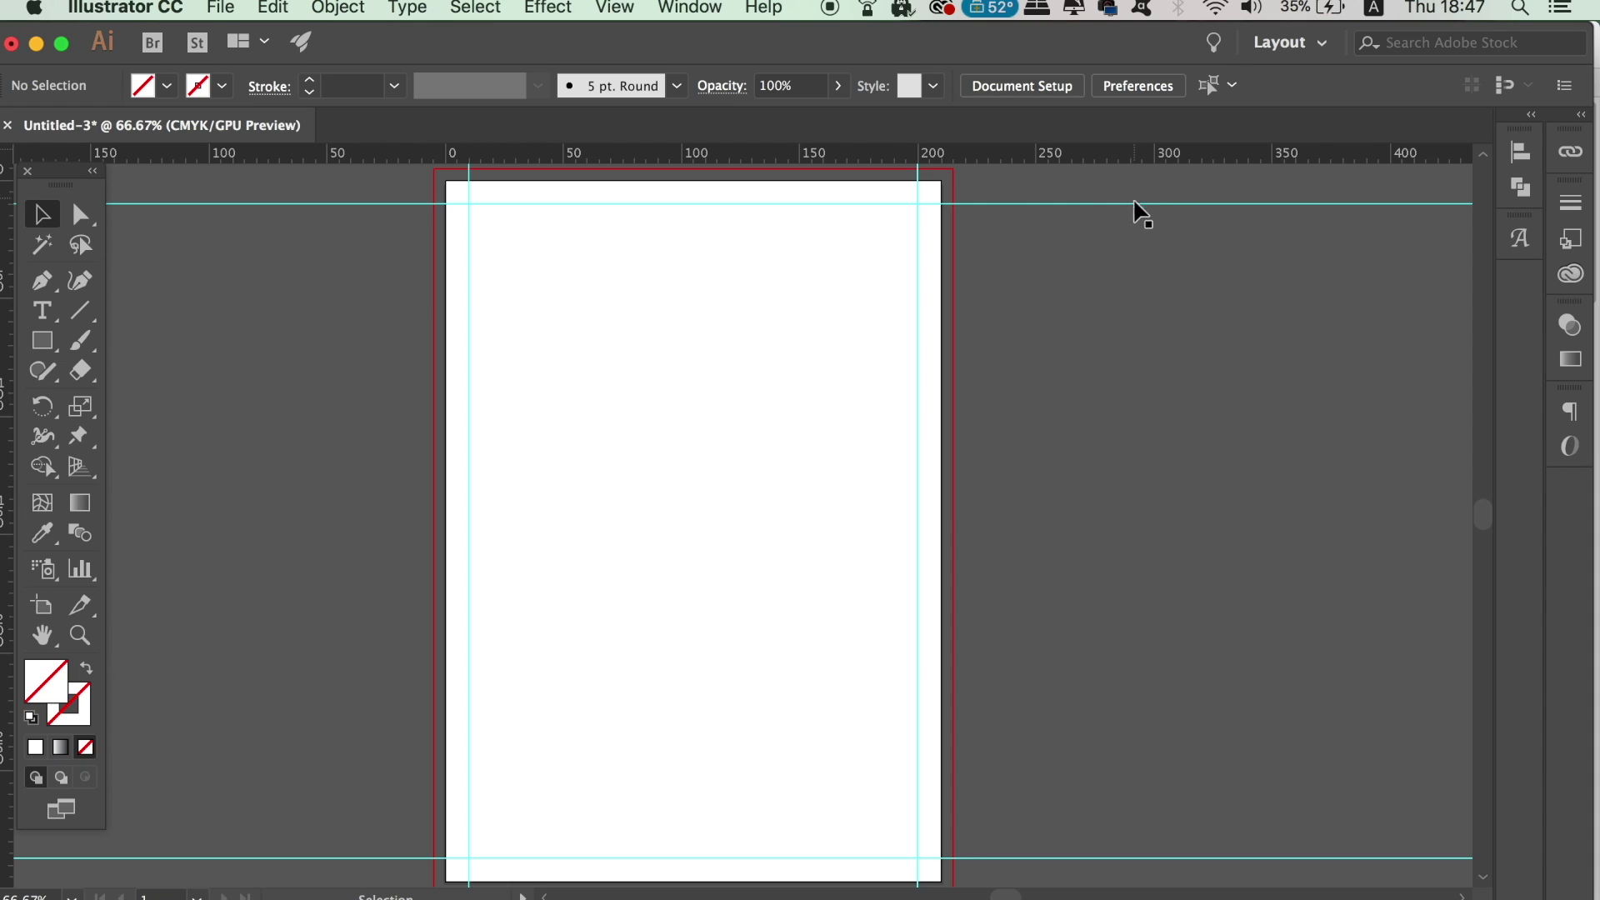
{"action": "key", "text": "super+minus"}
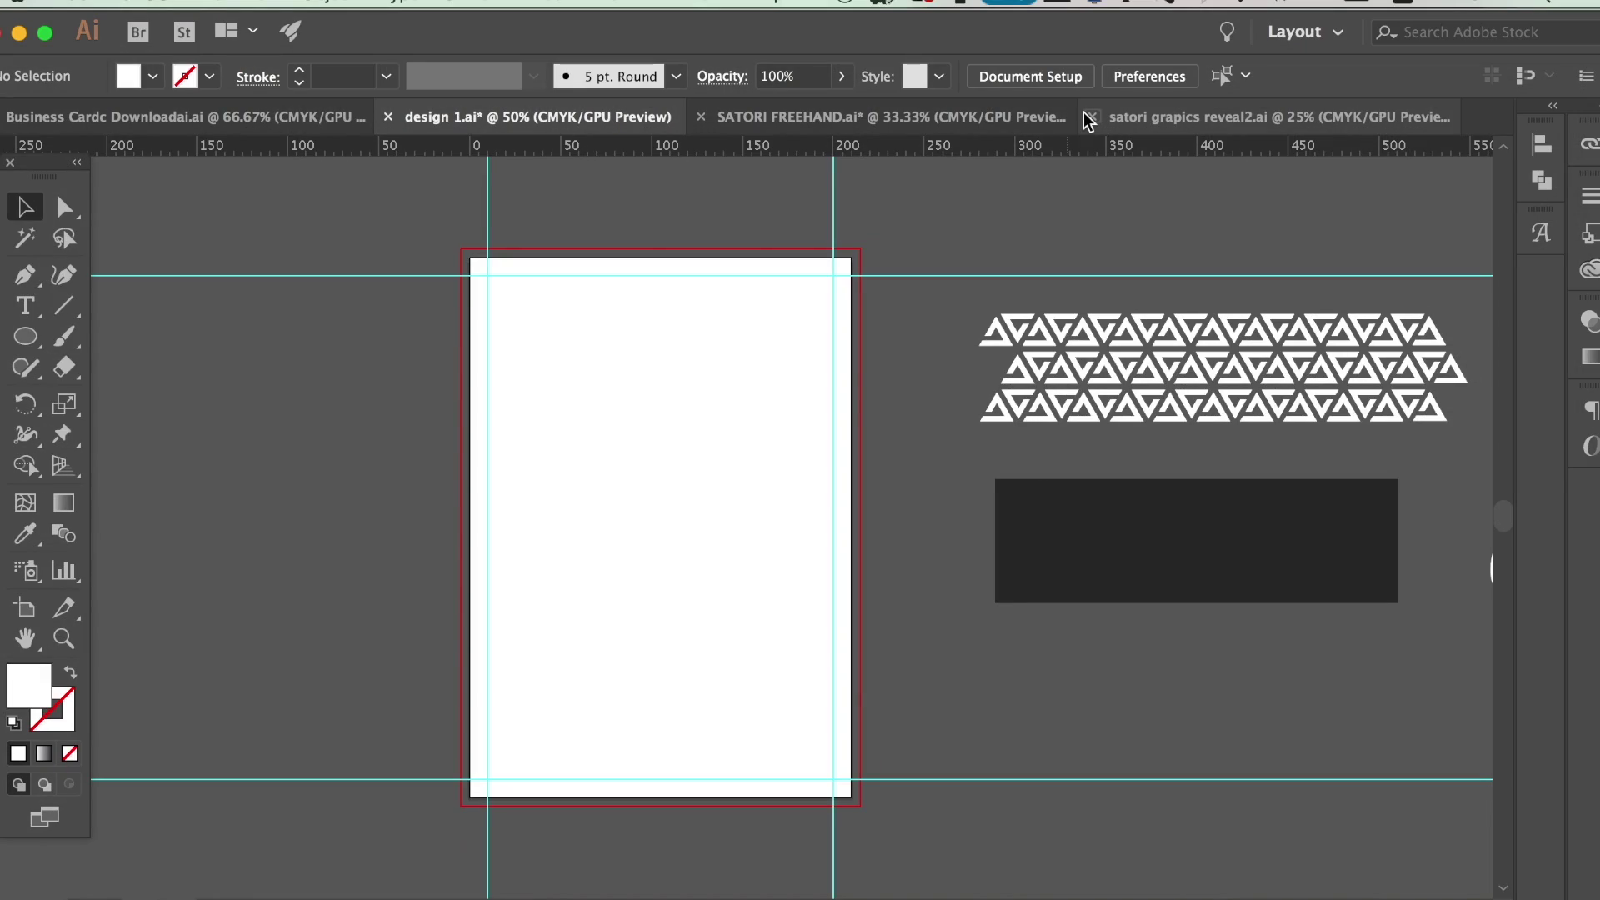
Close satori grapics reveal2.ai and draw a rectangle covering design 1's page to the bleed
{"action": "left_click", "coordinate": [1091, 117]}
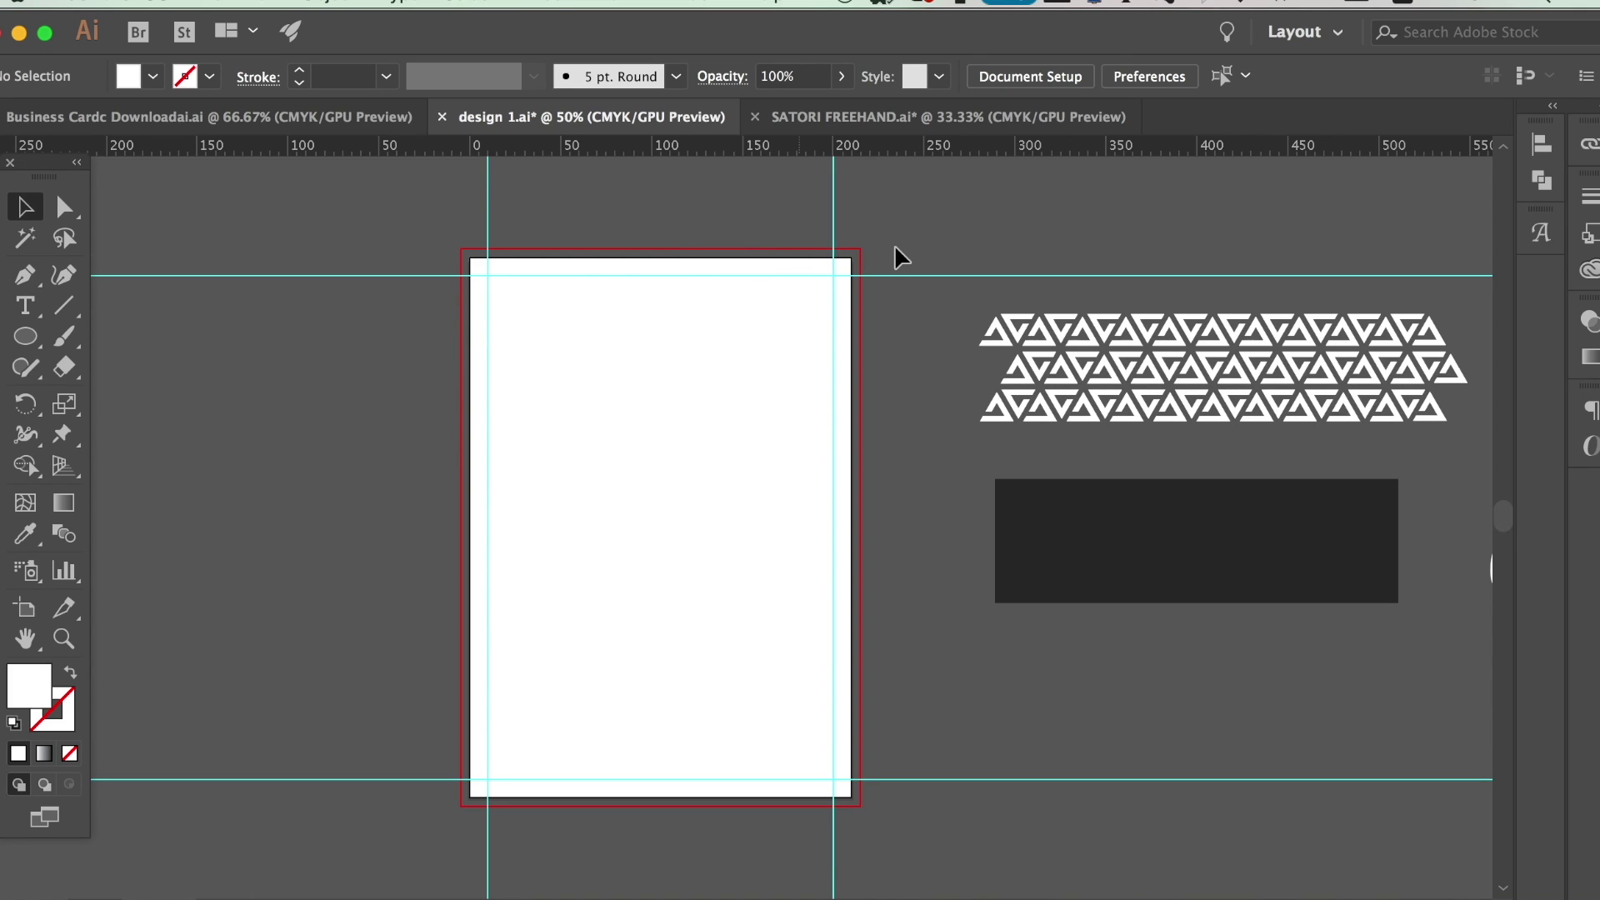
{"action": "key", "text": "i"}
{"action": "key", "text": "i"}
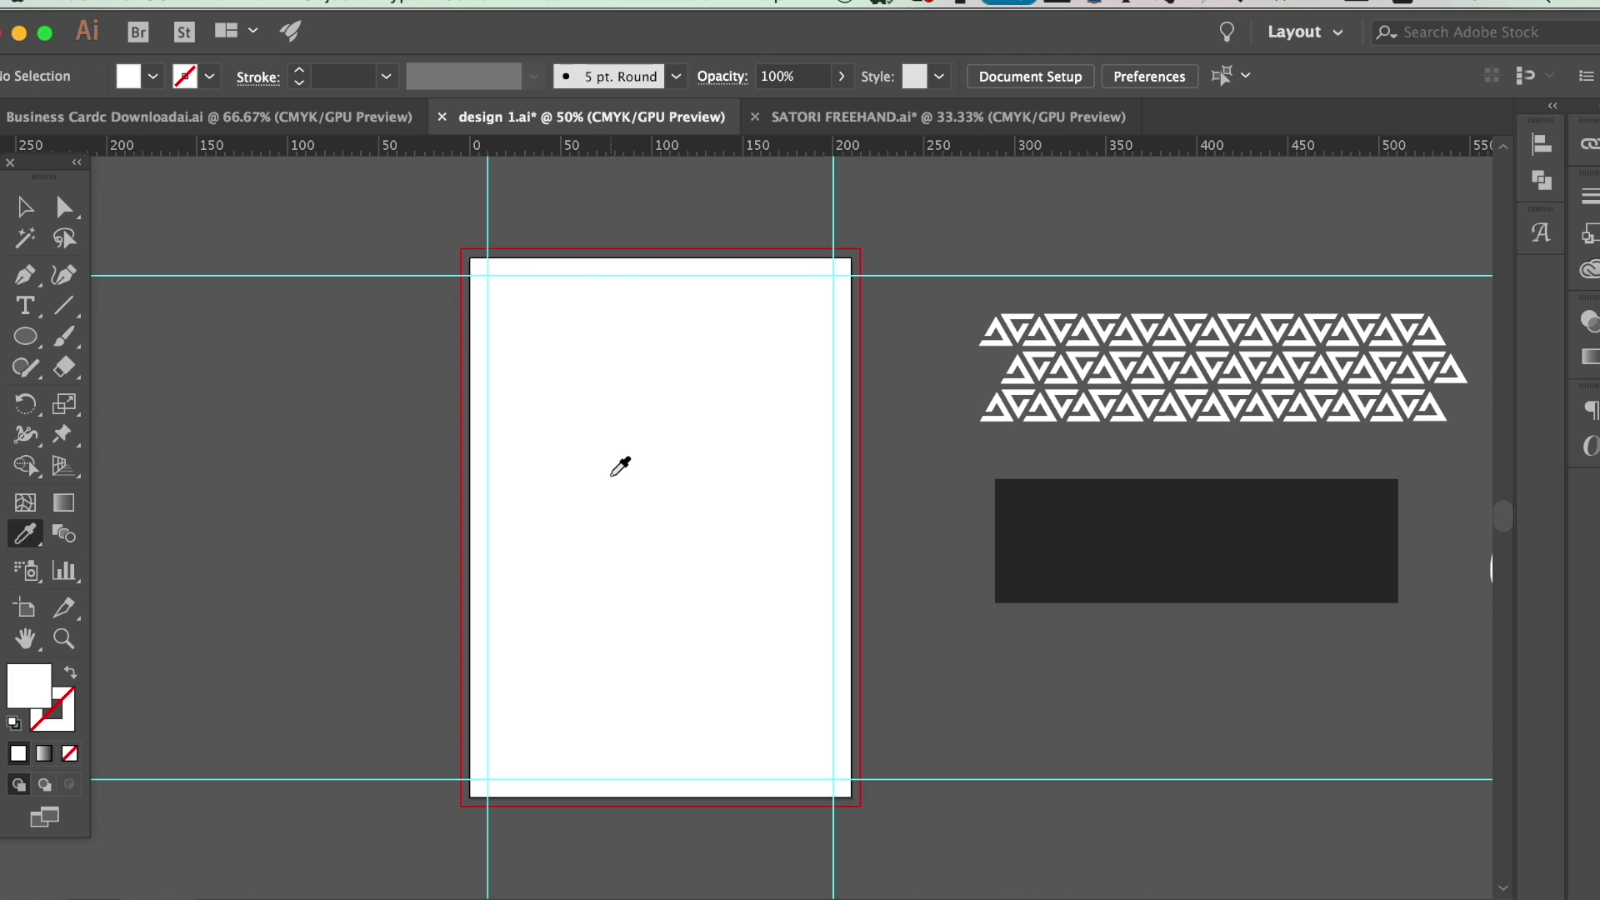
{"action": "key", "text": "m"}
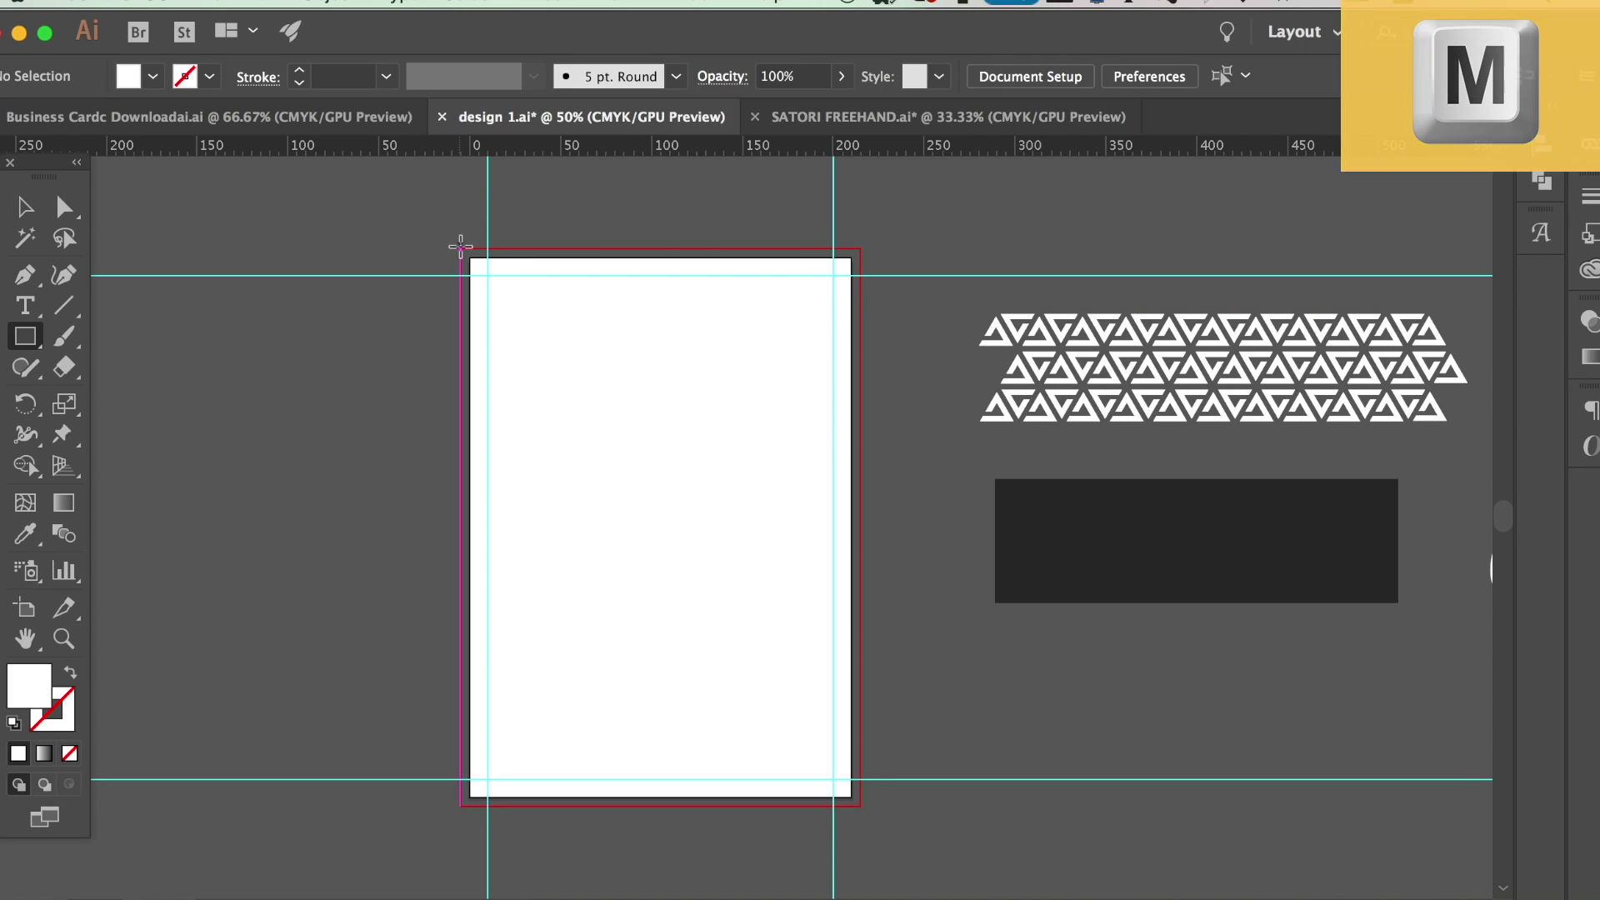
{"action": "left_click_drag", "start_coordinate": [469, 260], "coordinate": [864, 806]}
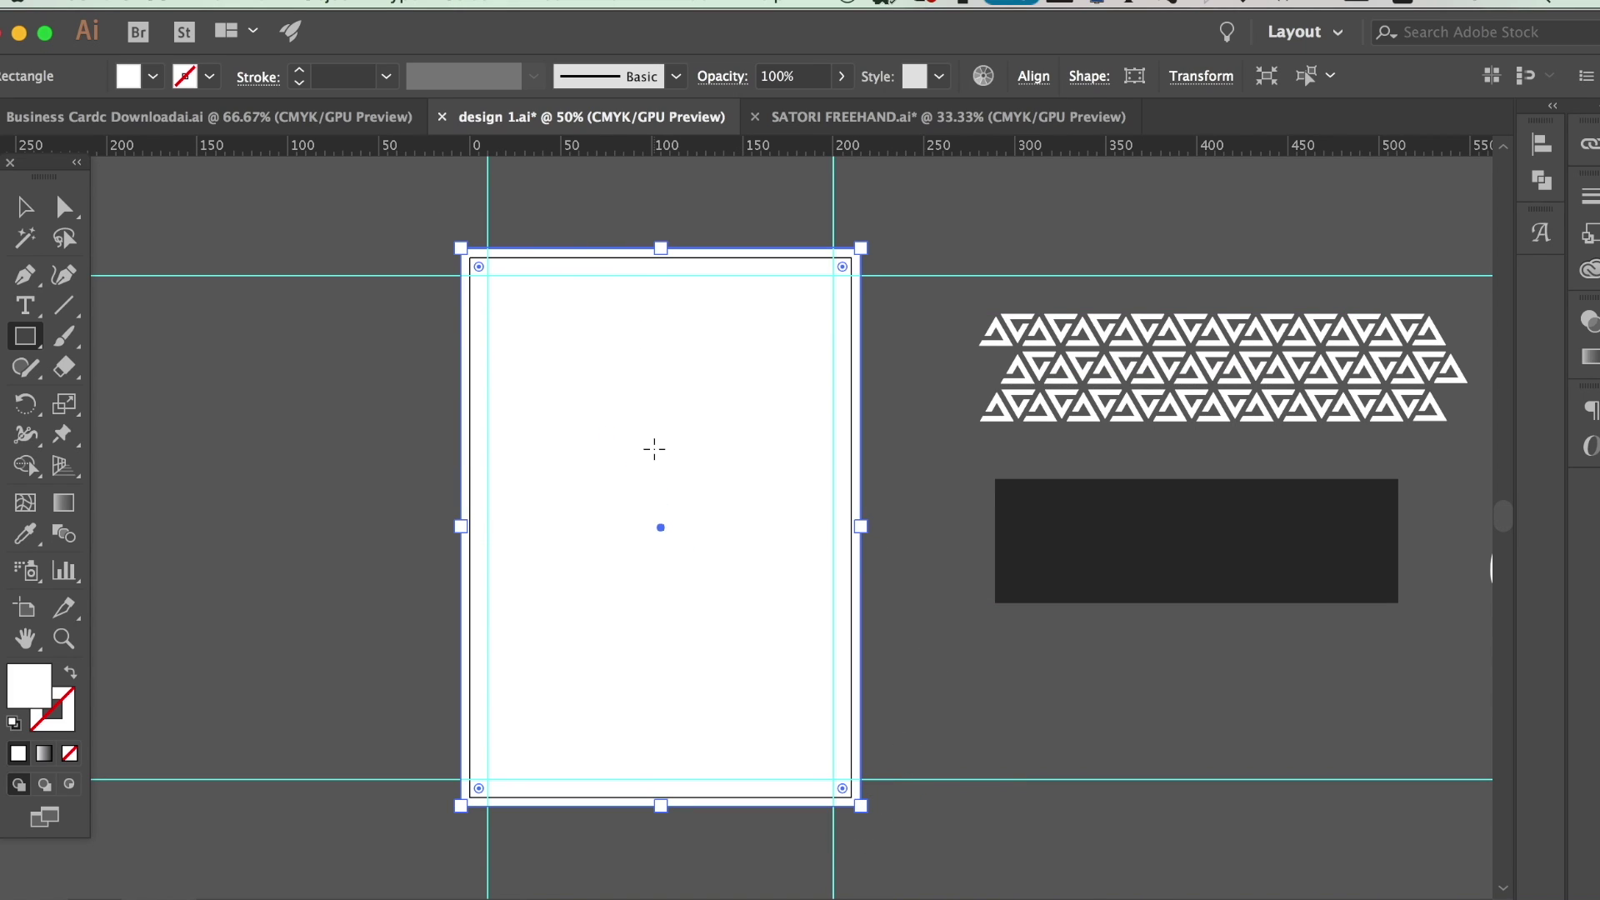
Select the page-size background rectangle and bring up the Object menu for it
{"action": "key", "text": "v"}
{"action": "left_click", "coordinate": [294, 395]}
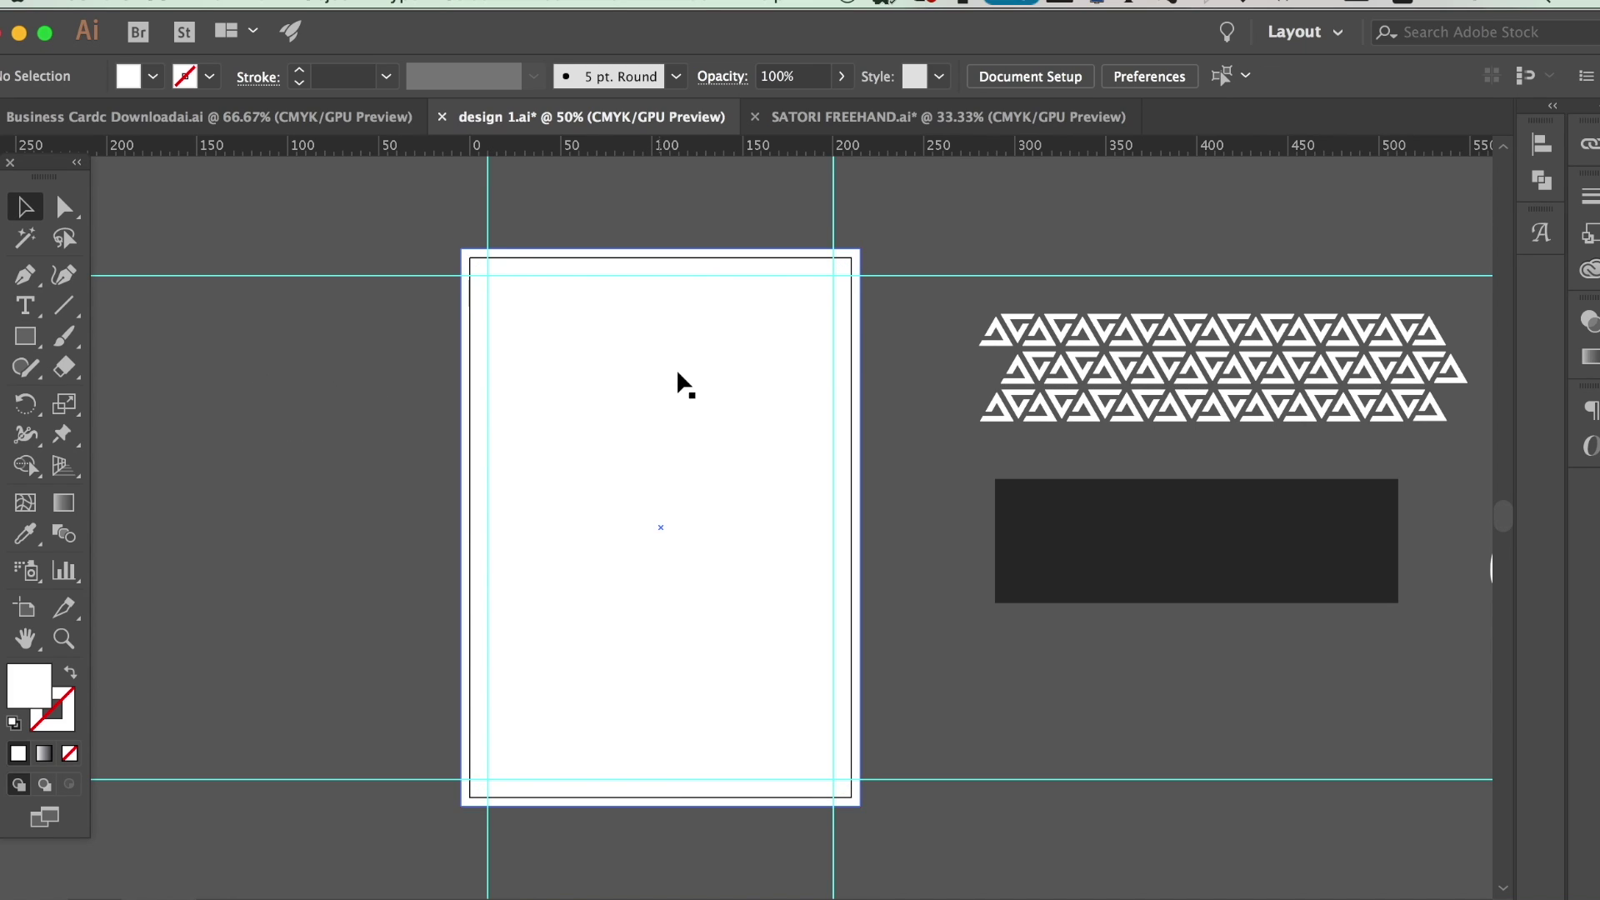
{"action": "left_click", "coordinate": [676, 368]}
{"action": "left_click", "coordinate": [338, 3]}
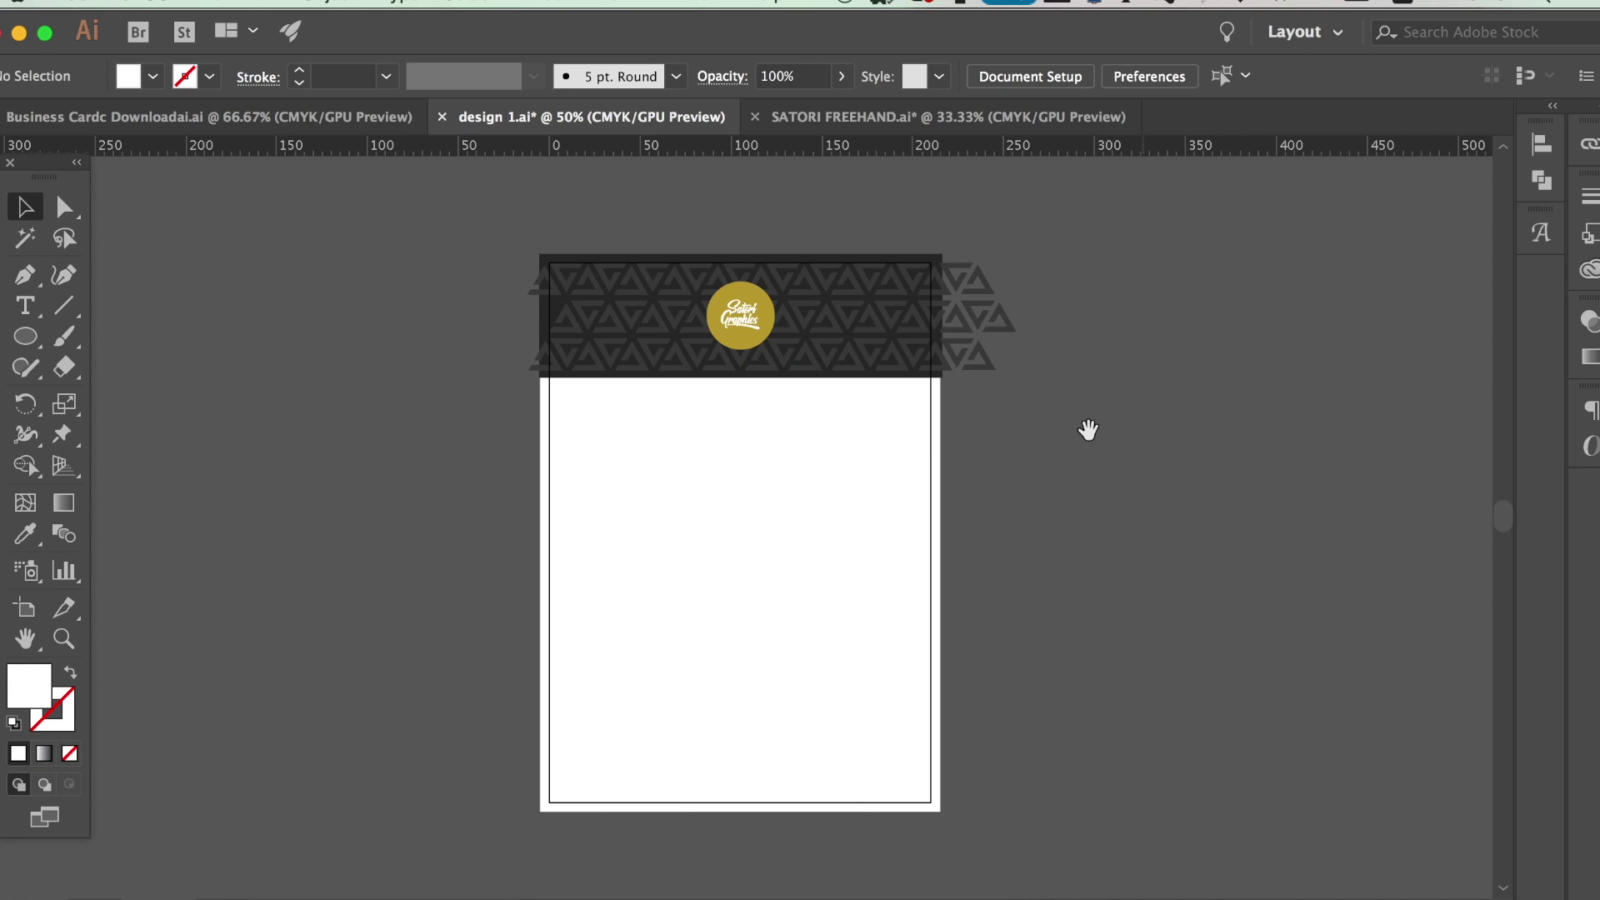
Paste a copy of the gold logo, enlarge it, and give it the dark header colour
{"action": "left_click_drag", "start_coordinate": [1087, 430], "coordinate": [1078, 421]}
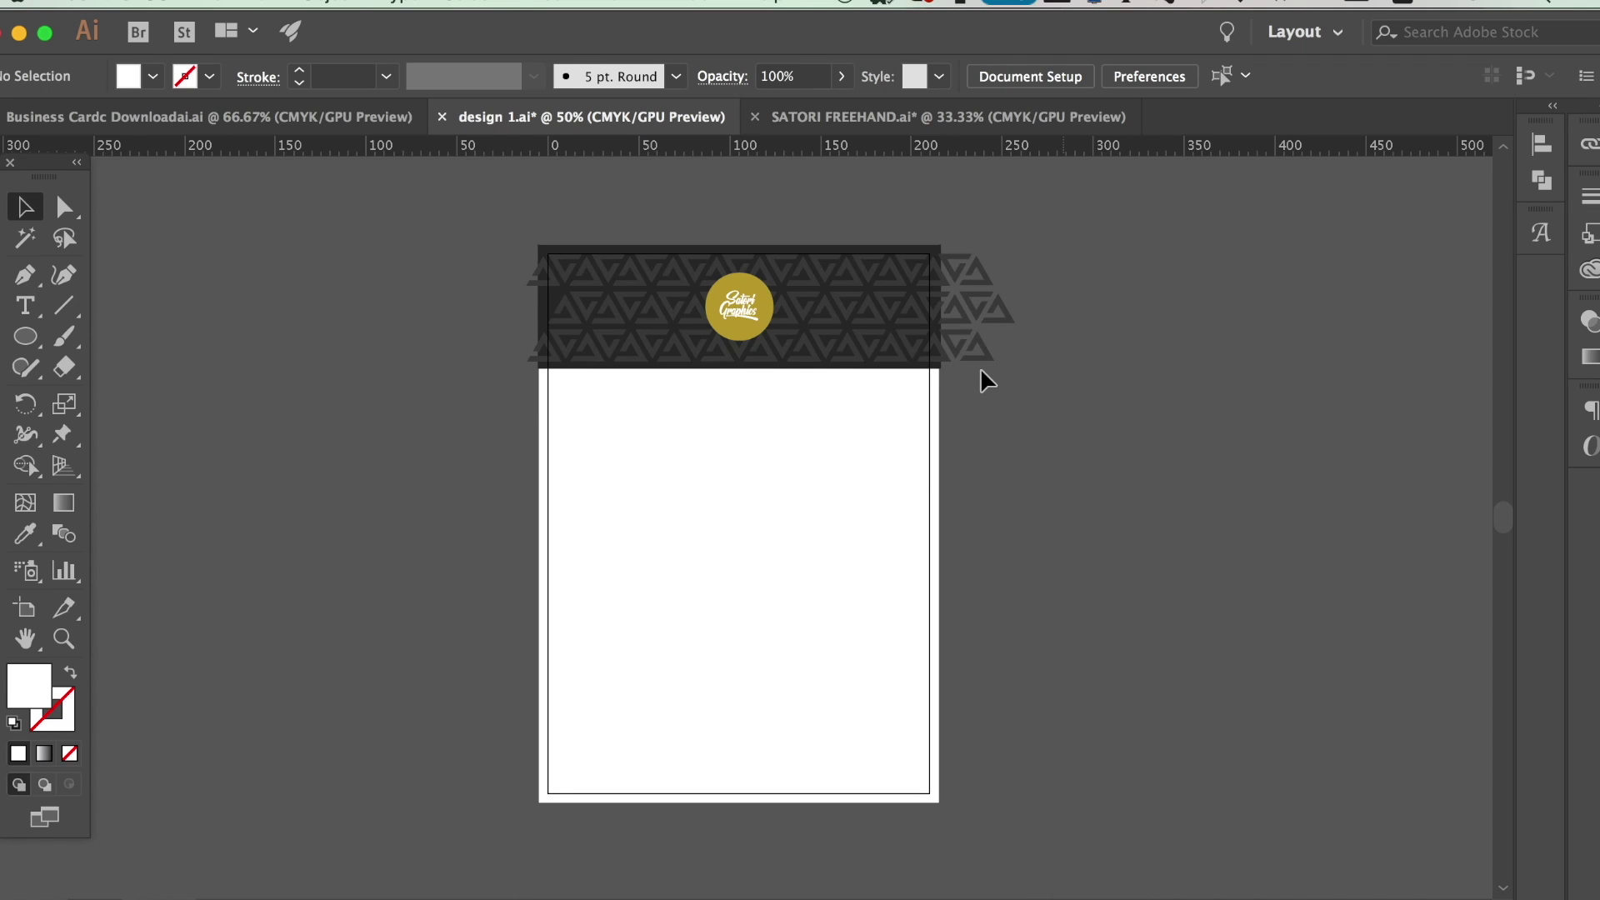
{"action": "key", "text": "super+c"}
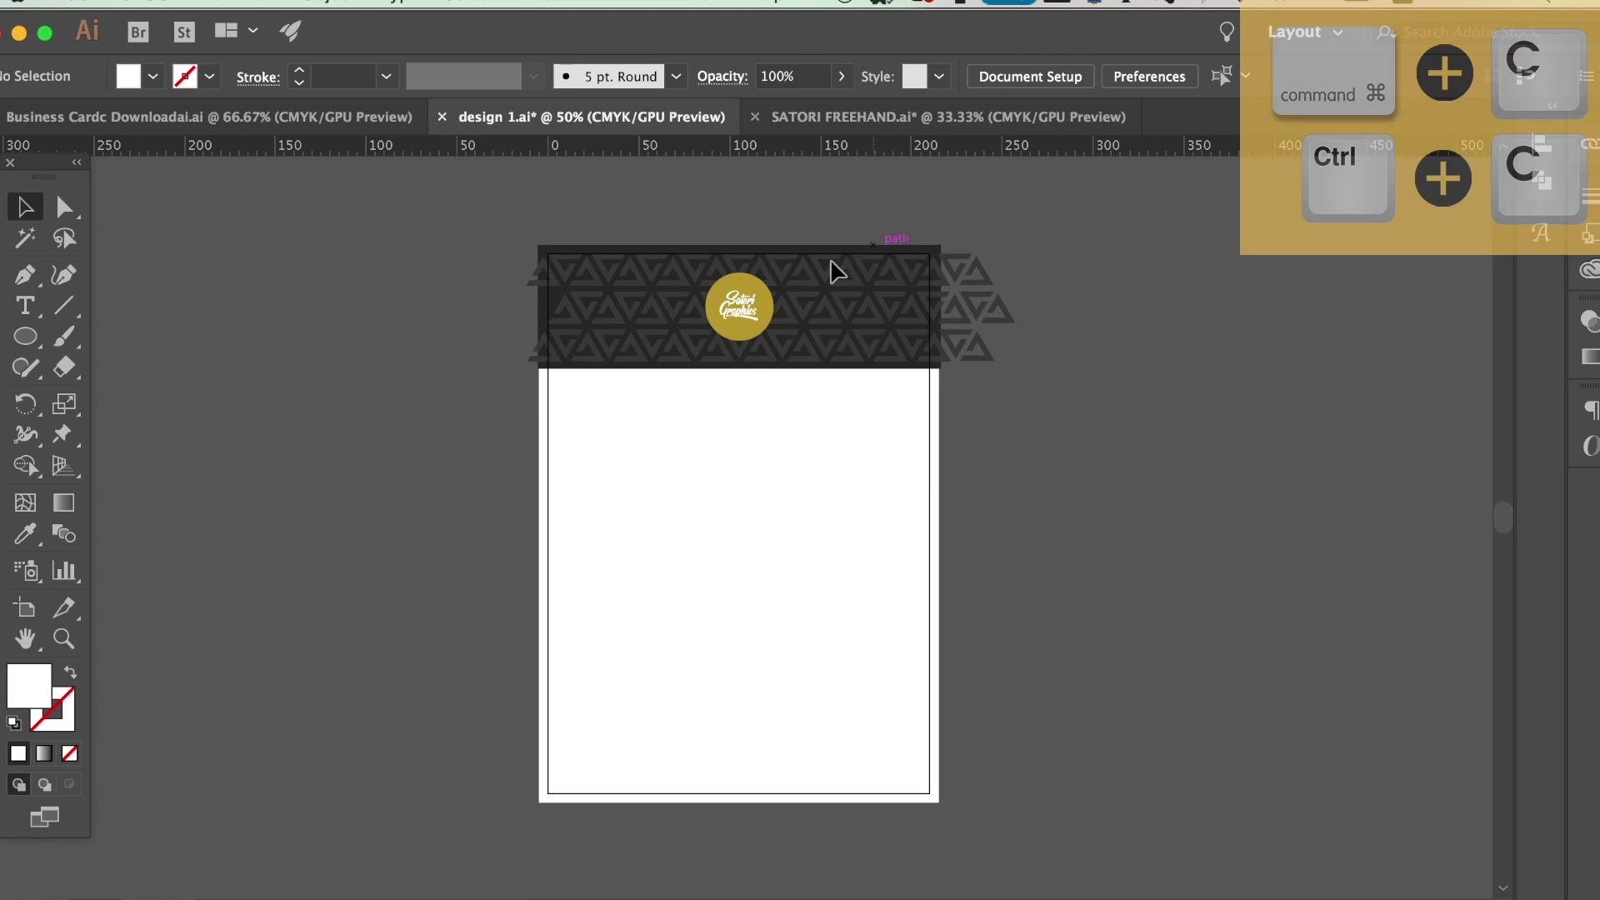
{"action": "left_click", "coordinate": [741, 306]}
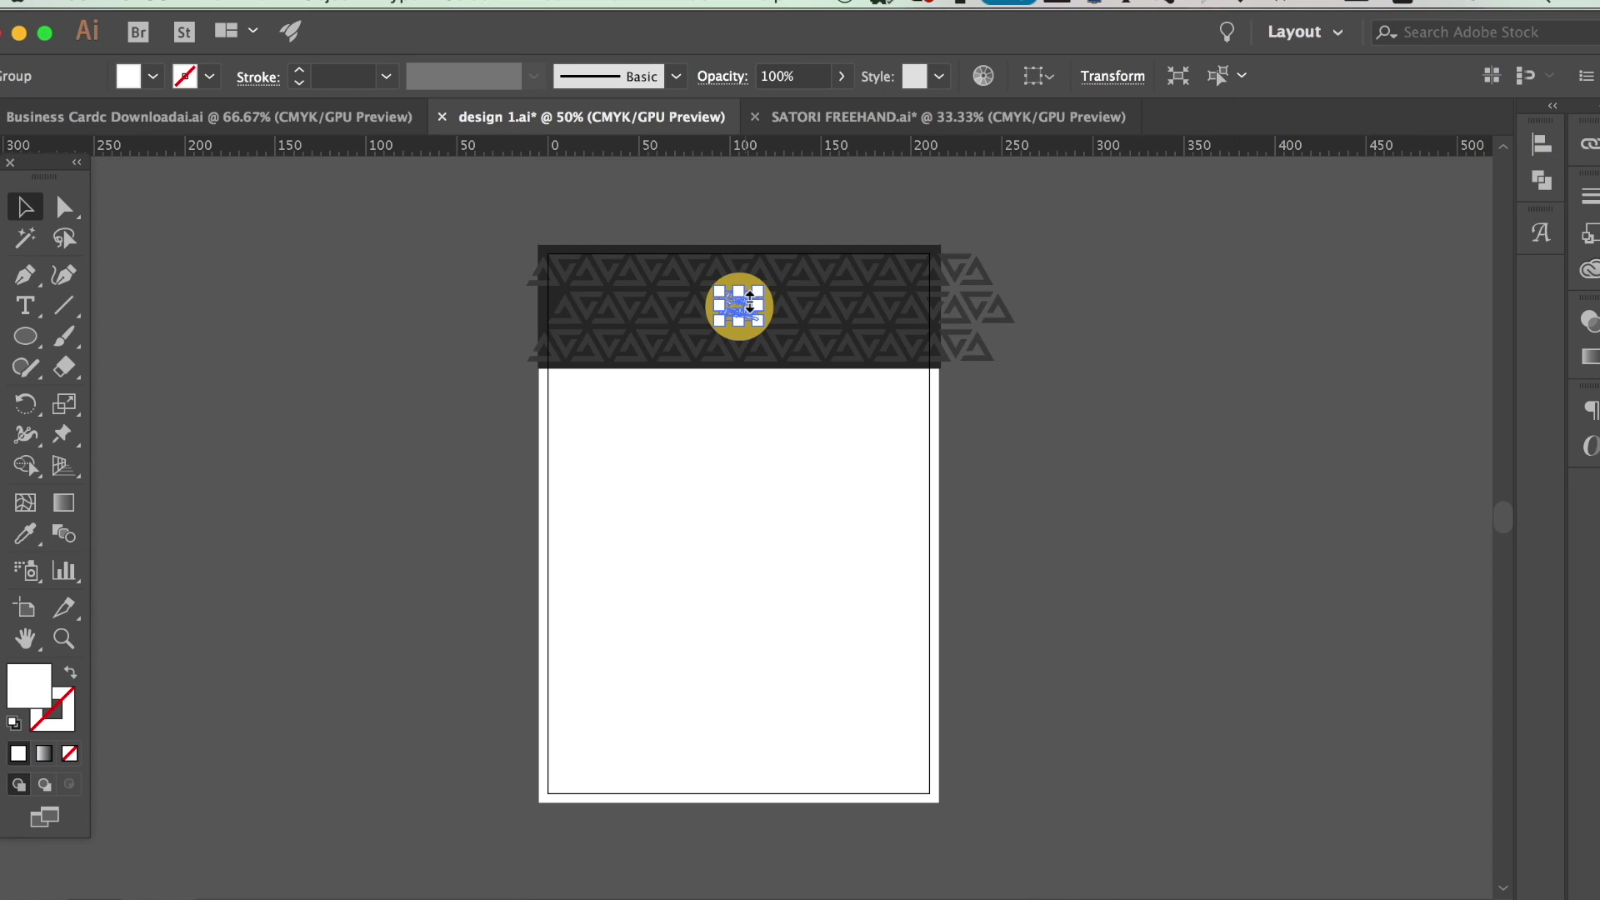
{"action": "key", "text": "super+v"}
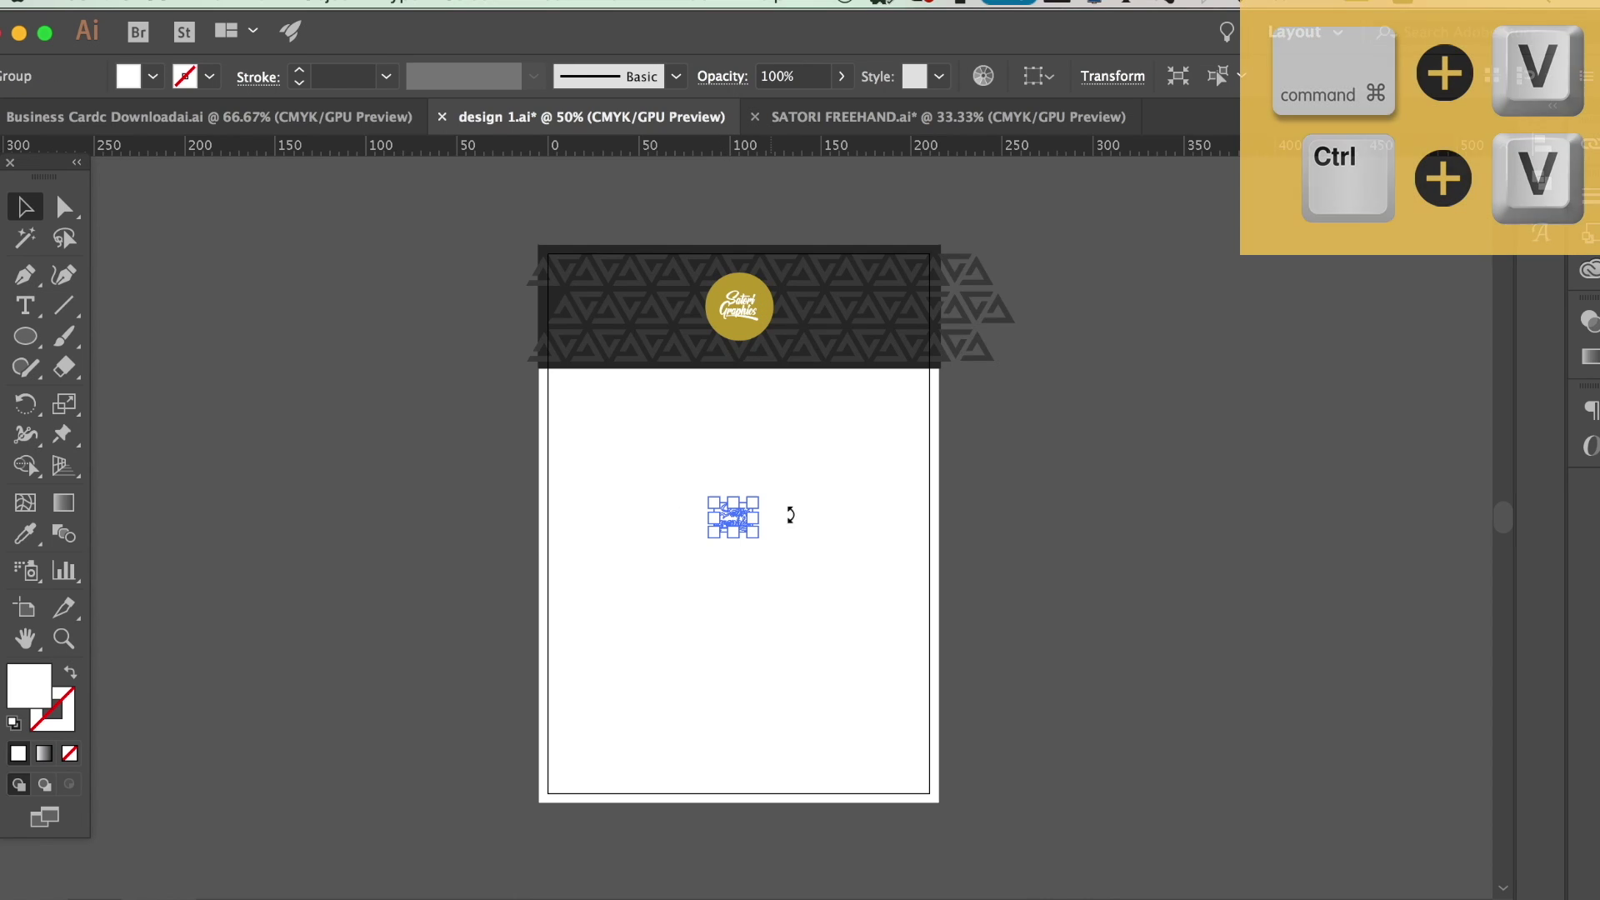
{"action": "mouse_move", "coordinate": [759, 533]}
{"action": "left_mouse_down"}
{"action": "mouse_move", "coordinate": [816, 569]}
{"action": "mouse_move", "coordinate": [761, 548]}
{"action": "left_mouse_up"}
{"action": "key", "text": "i"}
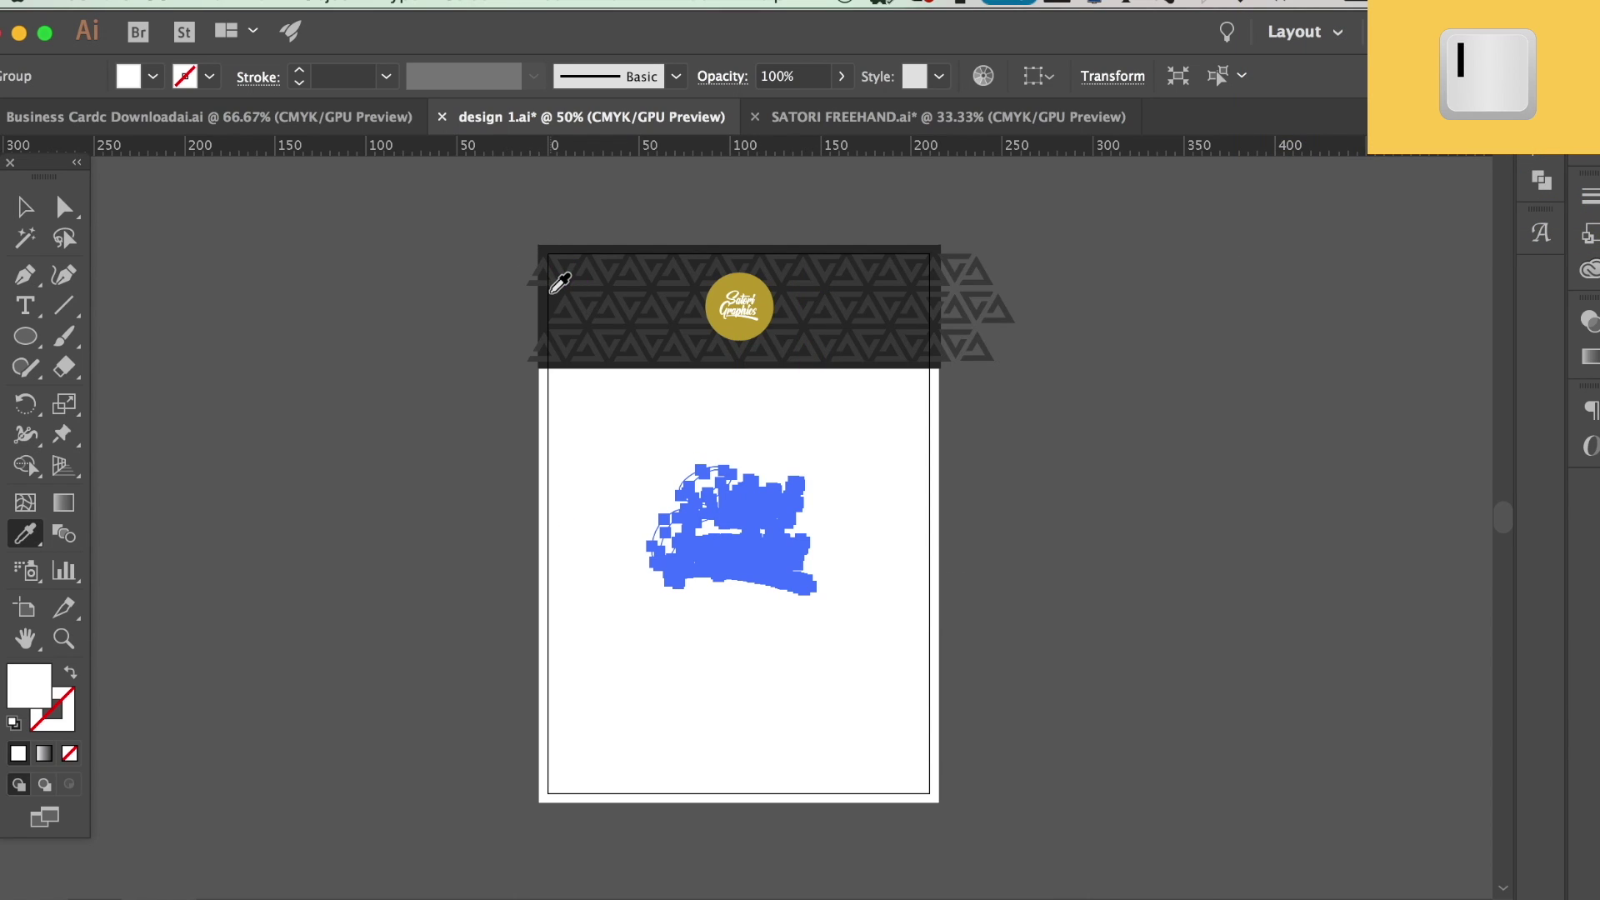
{"action": "left_click", "coordinate": [561, 285]}
{"action": "left_click", "coordinate": [561, 285]}
{"action": "key", "text": "v"}
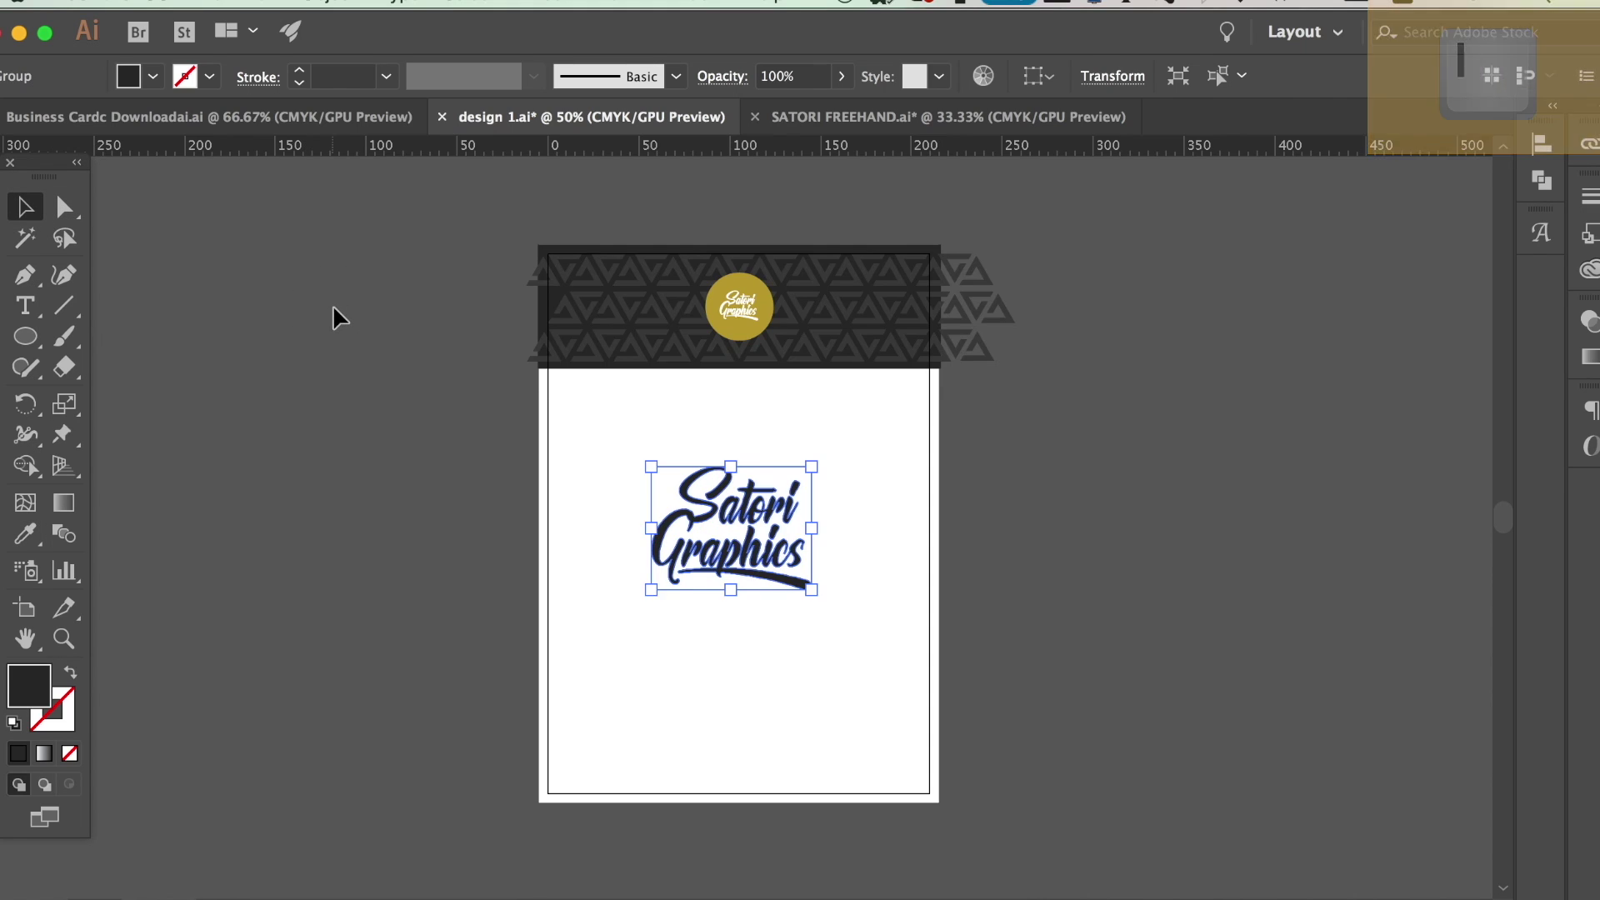
Scale the logo copy across the page and lower its opacity to 2%
{"action": "left_click", "coordinate": [334, 304]}
{"action": "left_click", "coordinate": [755, 492]}
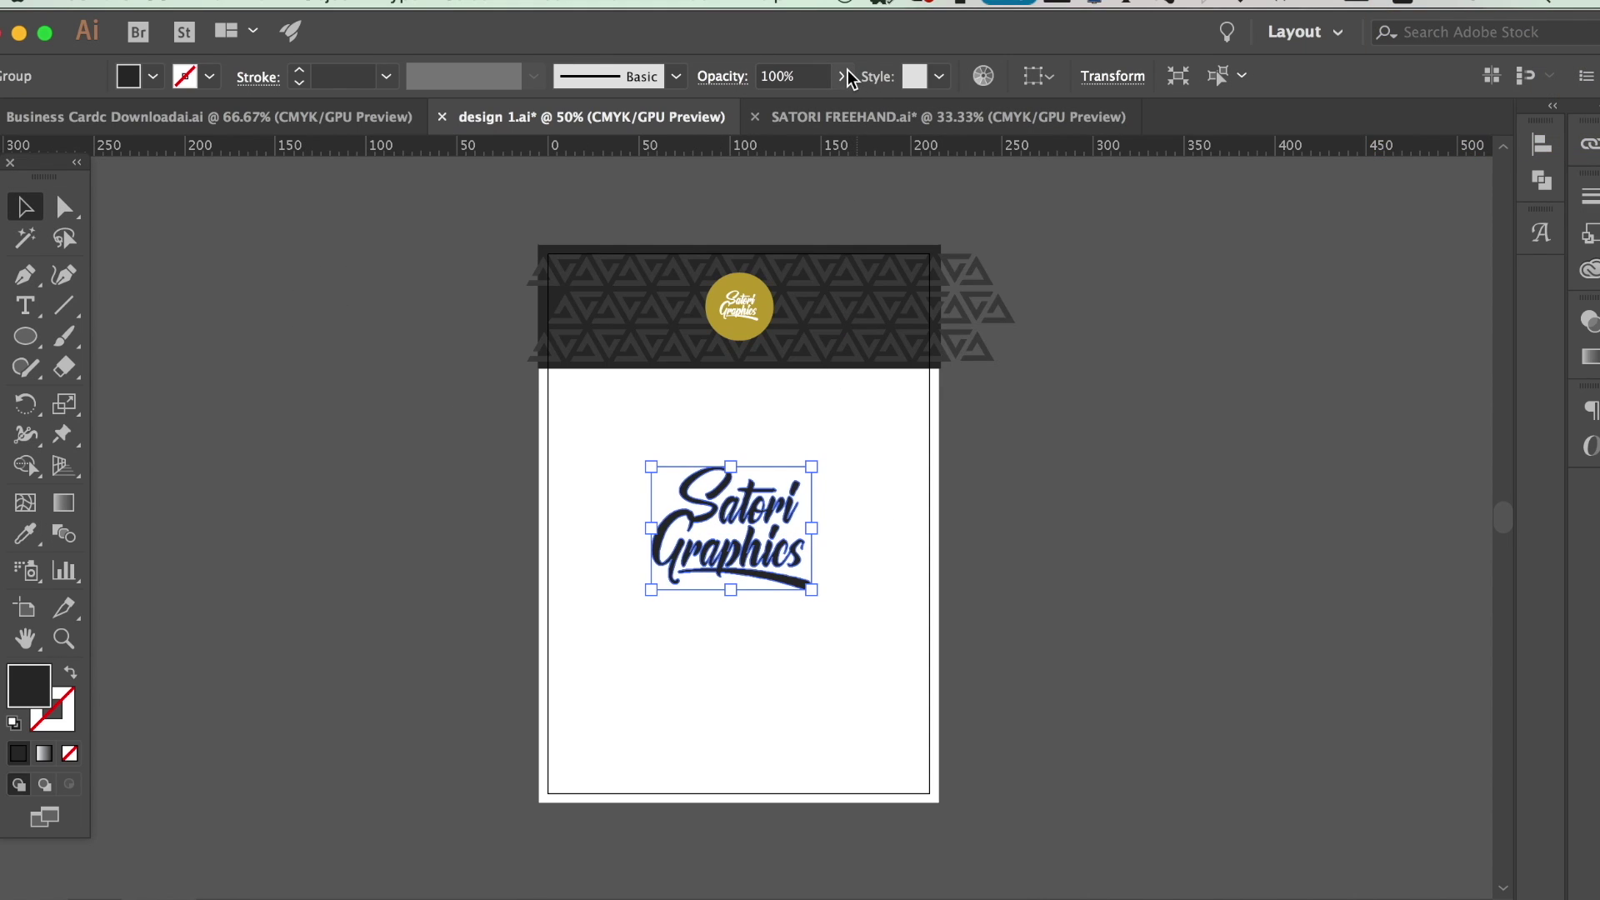
{"action": "left_click", "coordinate": [748, 110]}
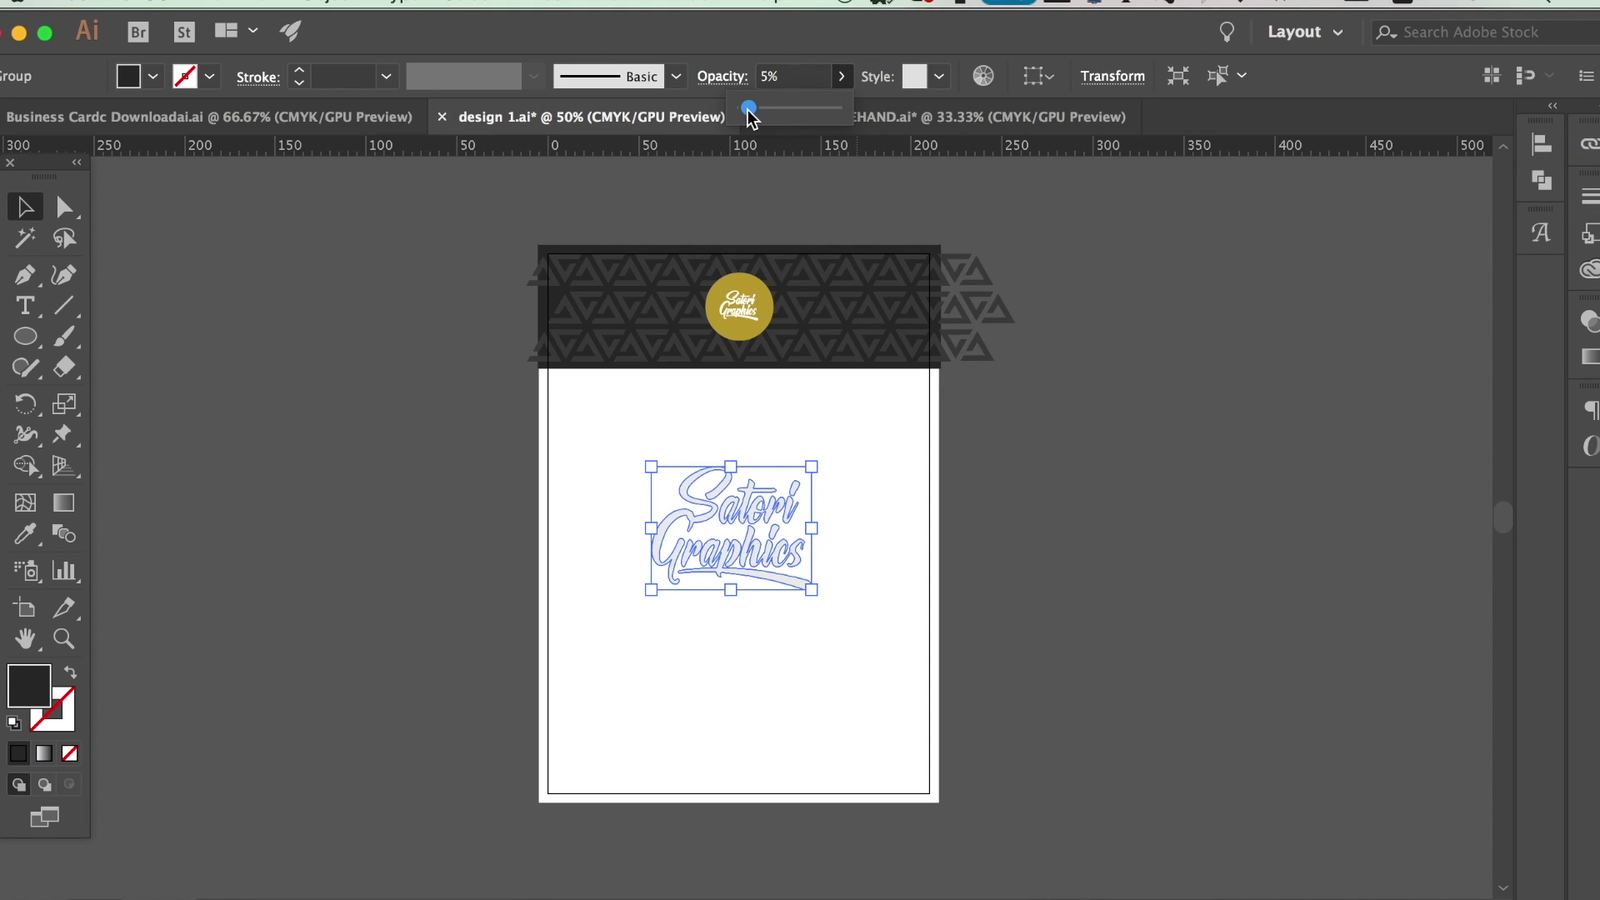
{"action": "left_click", "coordinate": [411, 511]}
{"action": "left_click", "coordinate": [716, 578]}
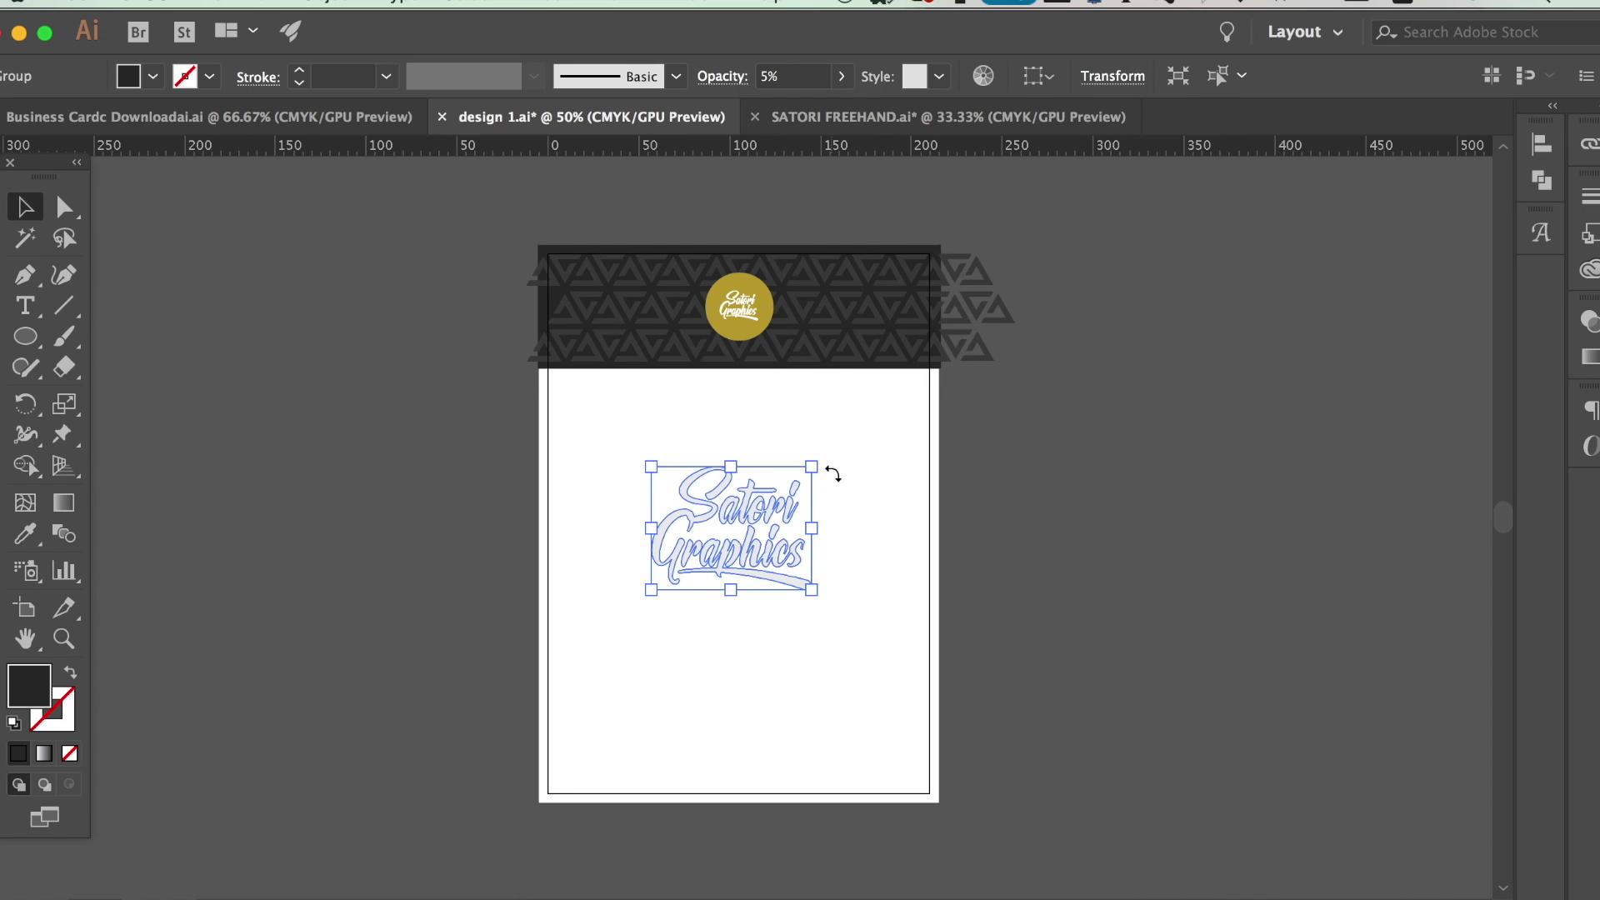
{"action": "left_click_drag", "start_coordinate": [824, 469], "coordinate": [882, 407]}
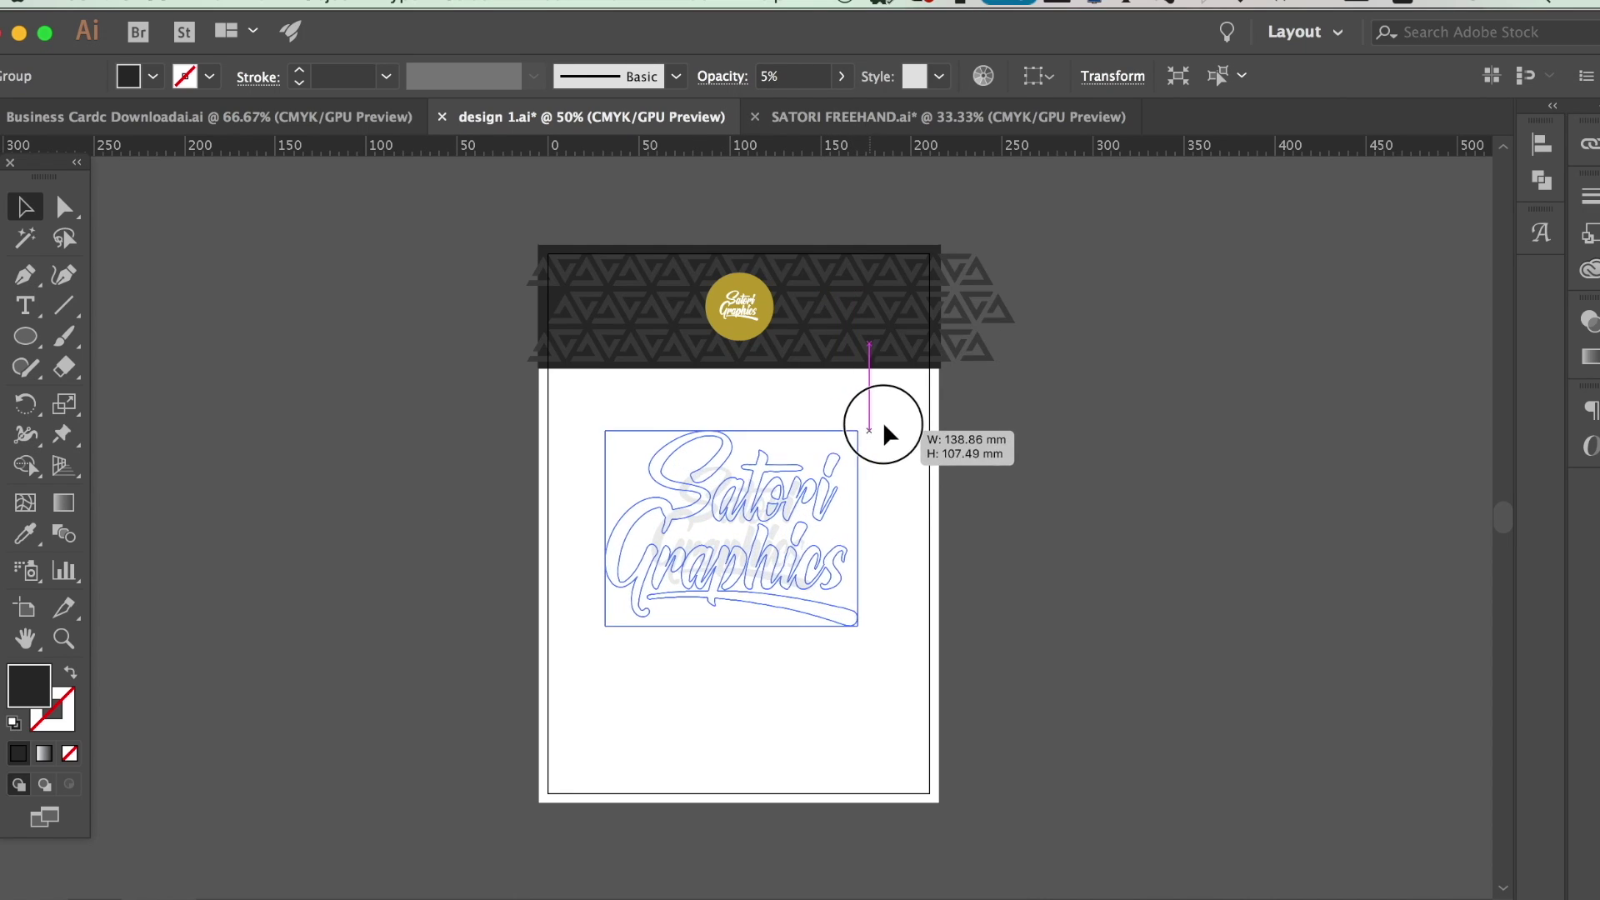
{"action": "left_click", "coordinate": [1051, 513]}
{"action": "left_click", "coordinate": [804, 549]}
{"action": "left_click", "coordinate": [775, 77]}
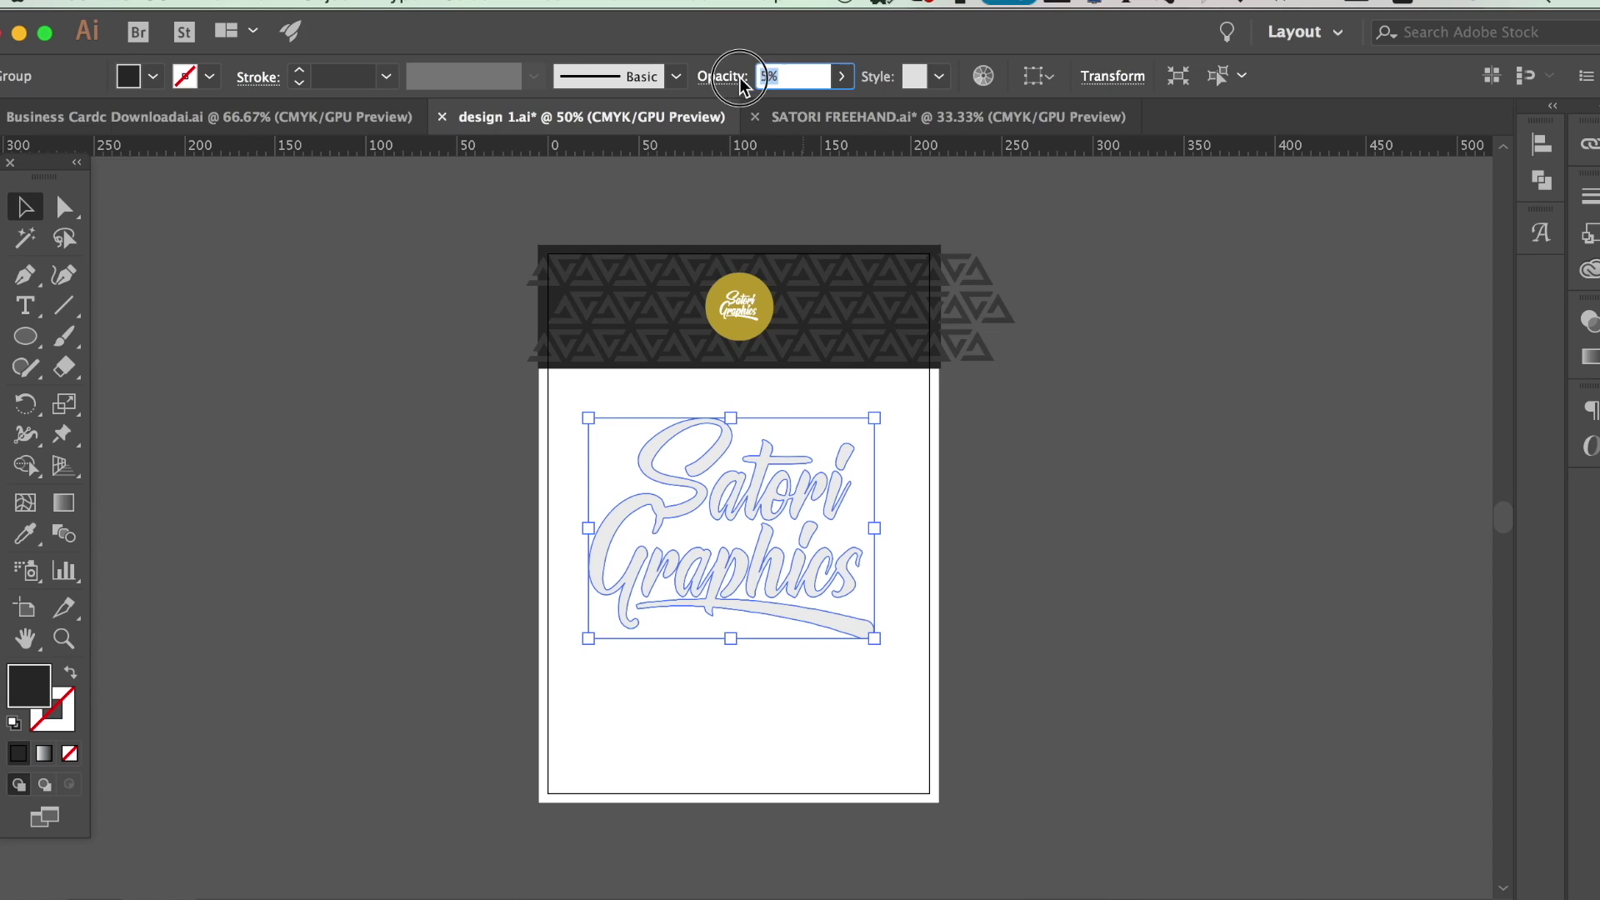
{"action": "type", "text": "2"}
{"action": "left_click", "coordinate": [1154, 509]}
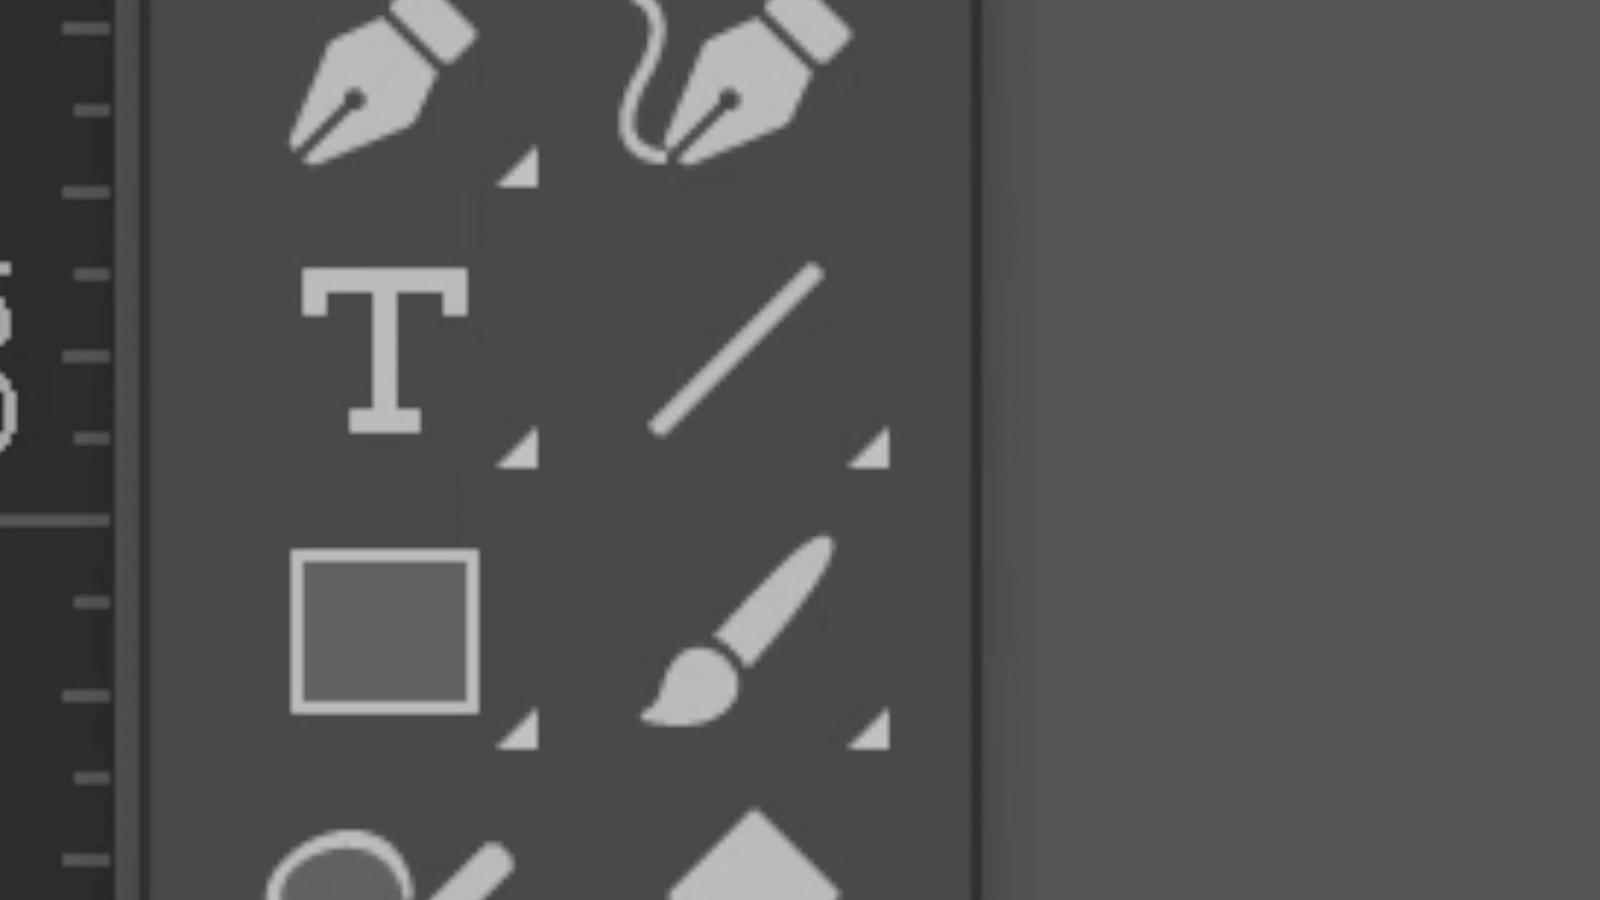
Select the social handles text block and apply Align Right
{"action": "key", "text": "t"}
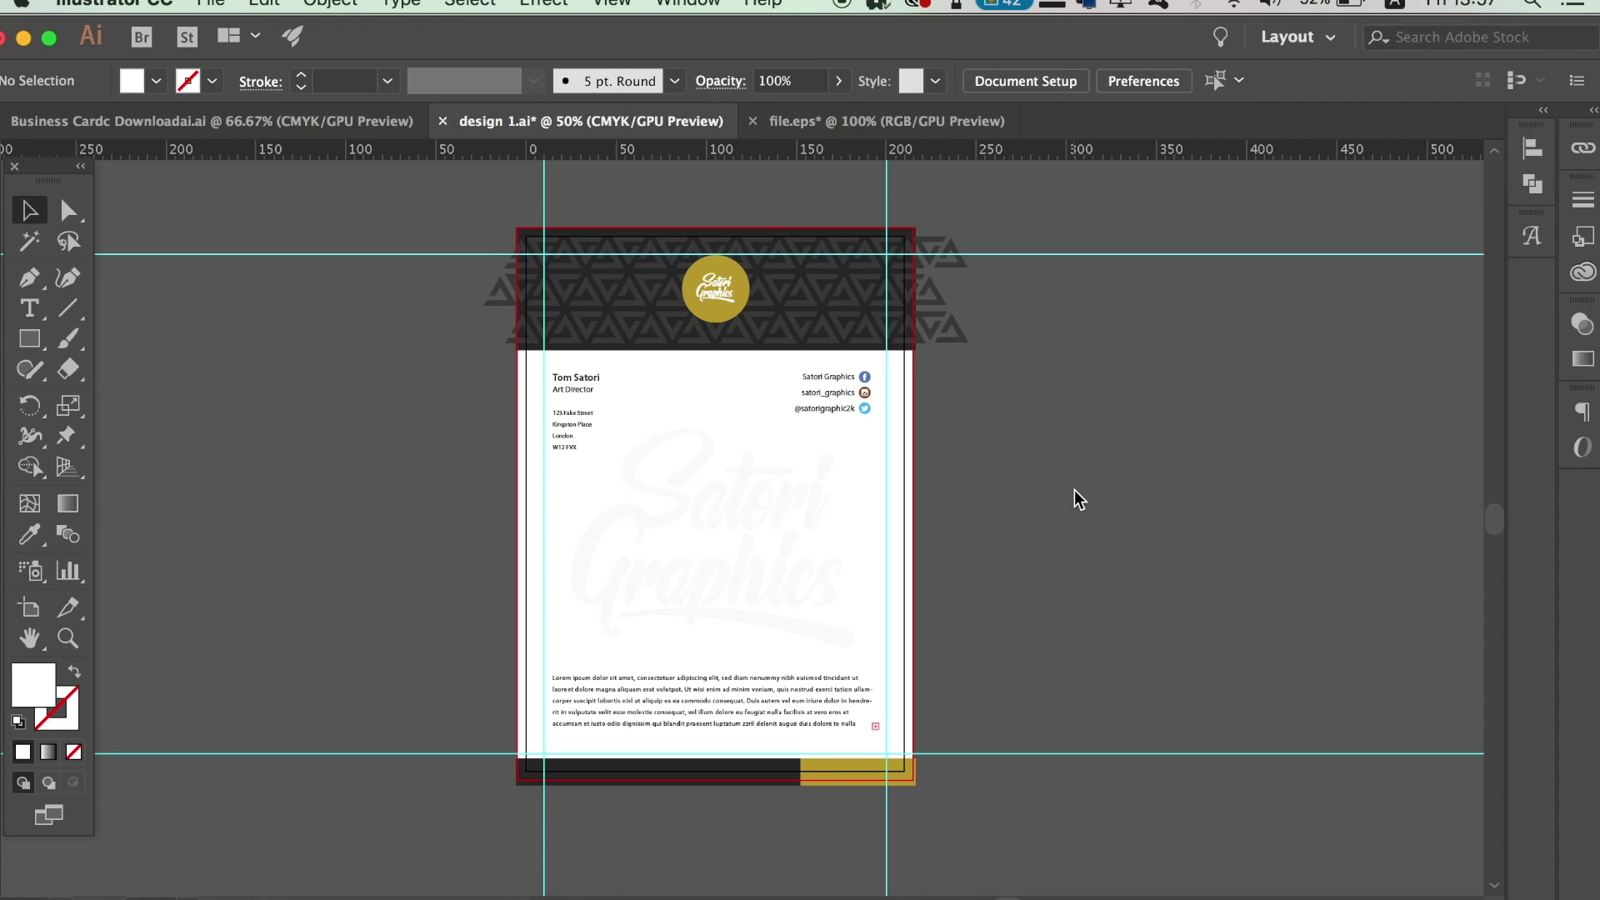
{"action": "key", "text": "ctrl+plus"}
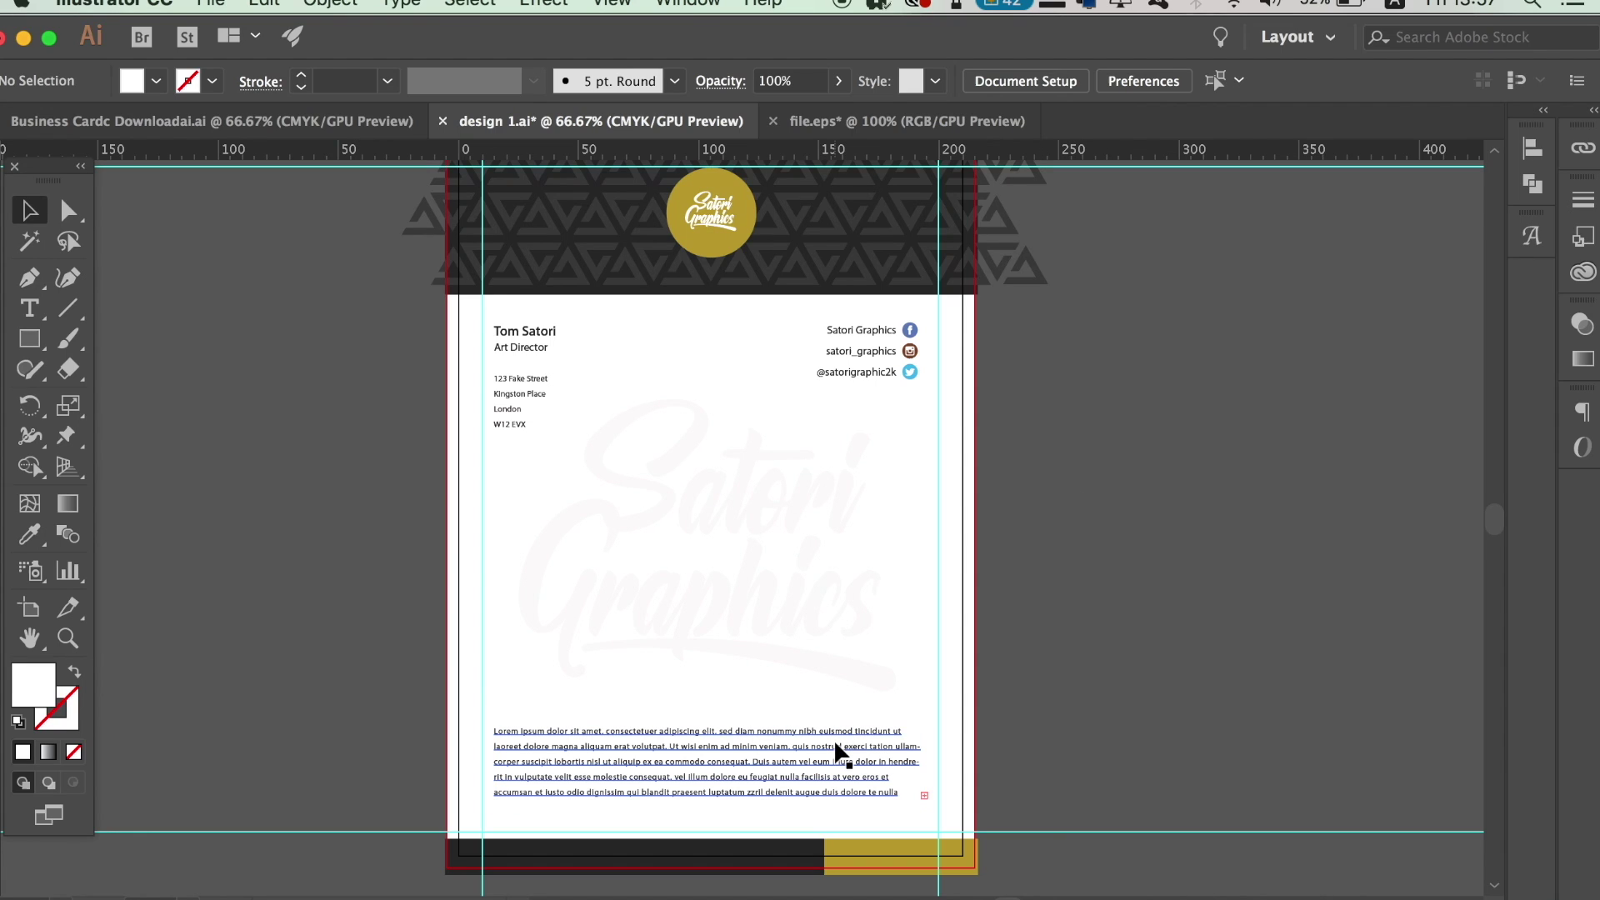
{"action": "left_click", "coordinate": [833, 740]}
{"action": "left_click", "coordinate": [848, 336]}
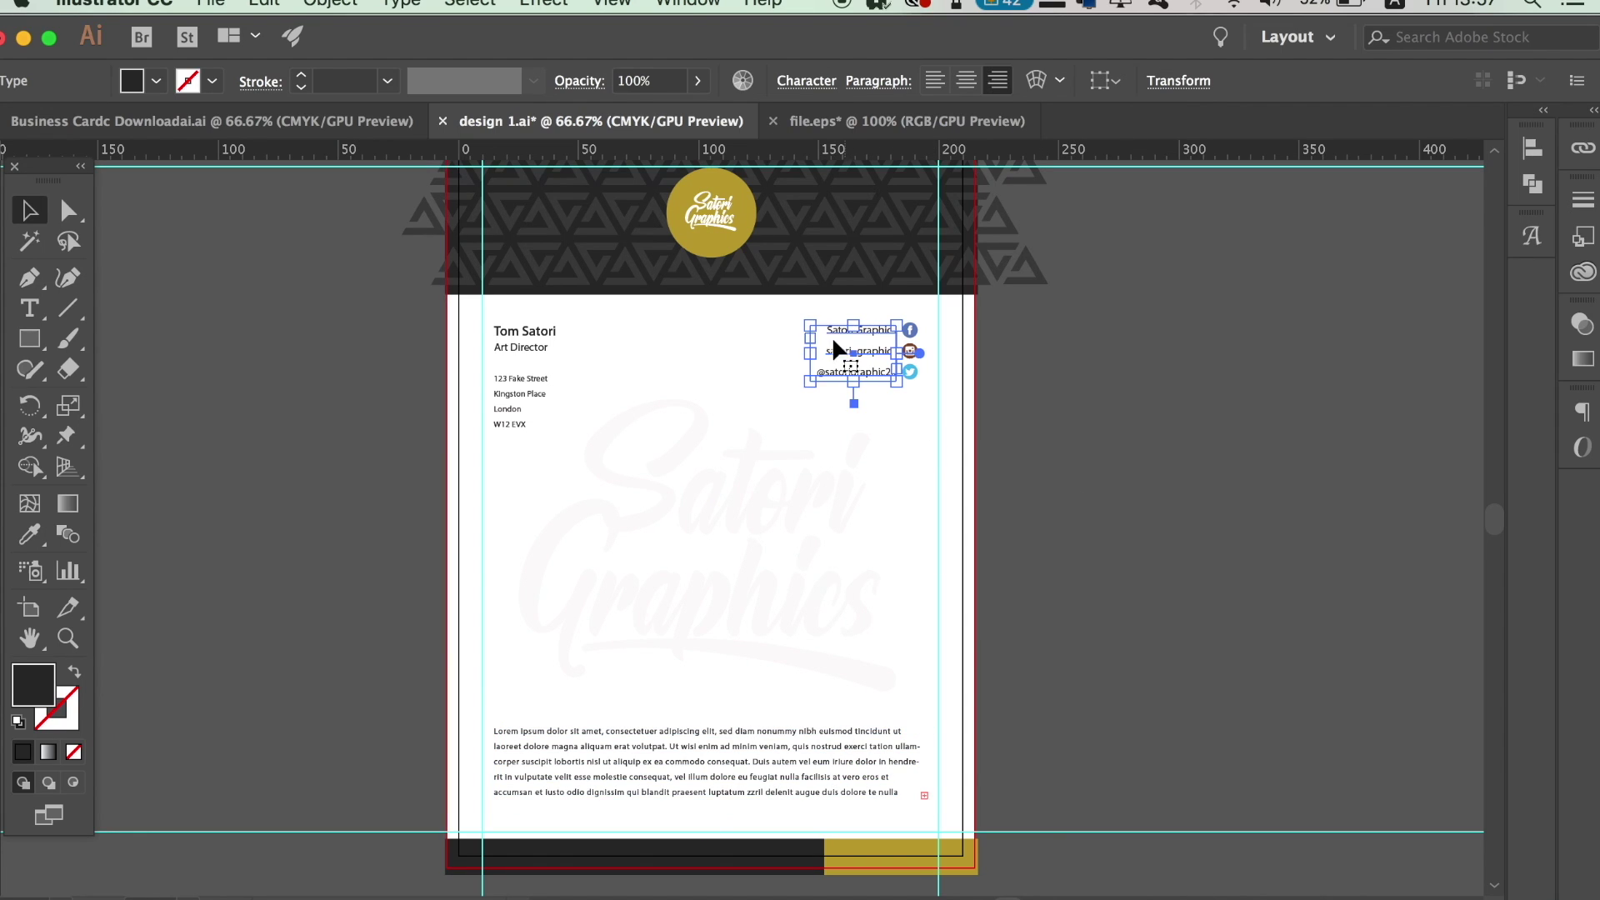
{"action": "left_click", "coordinate": [548, 377]}
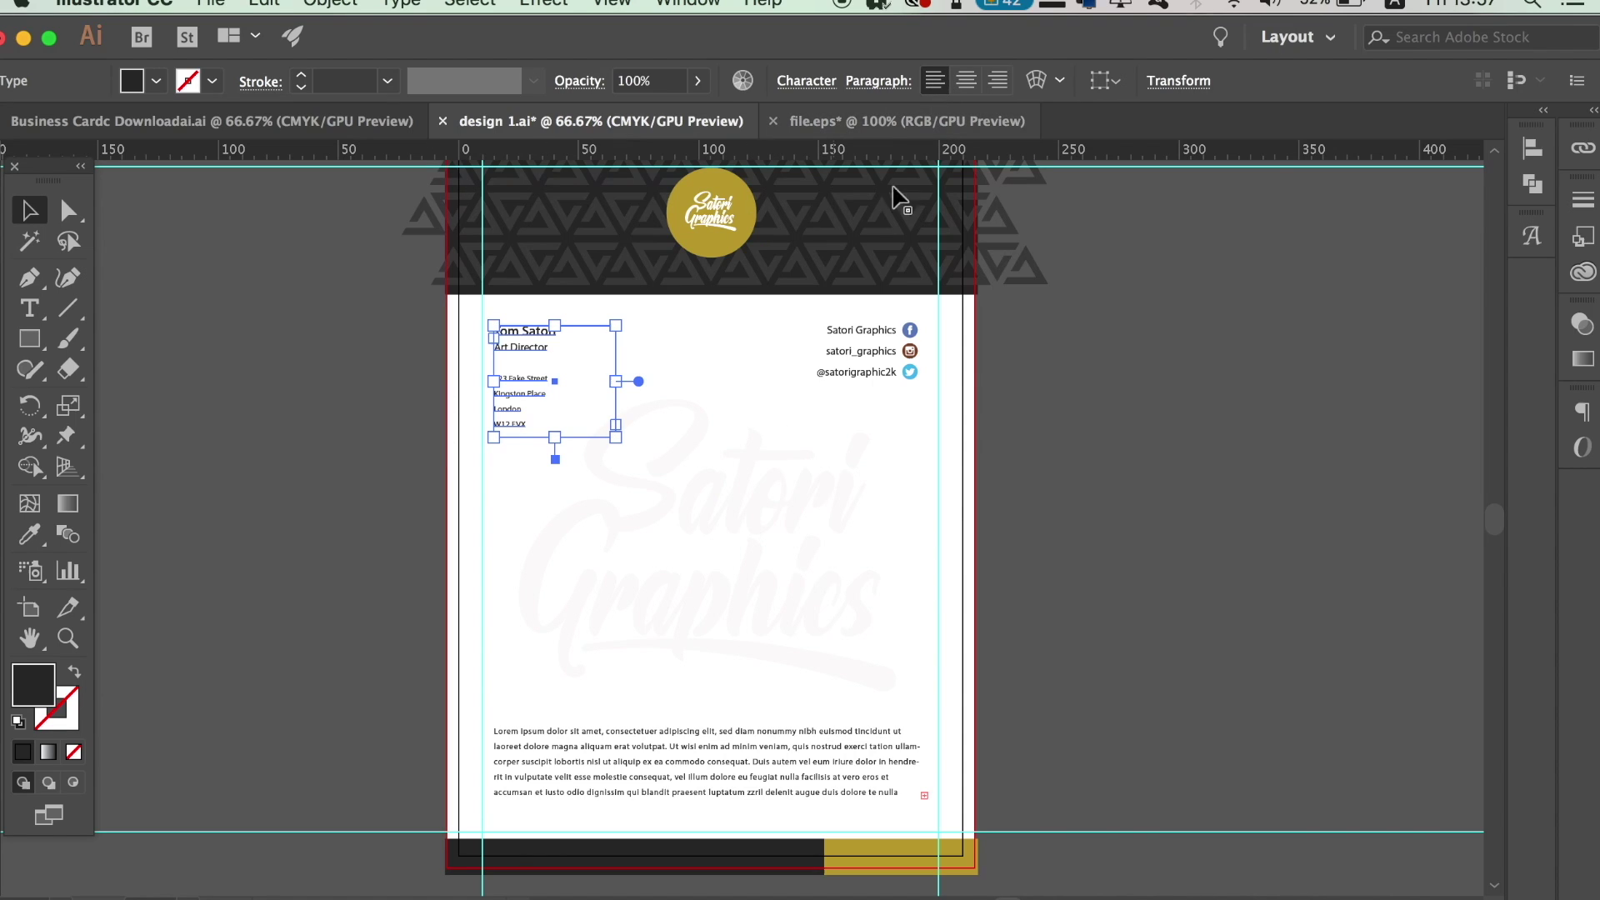
{"action": "left_click", "coordinate": [863, 335]}
{"action": "left_click", "coordinate": [1000, 82]}
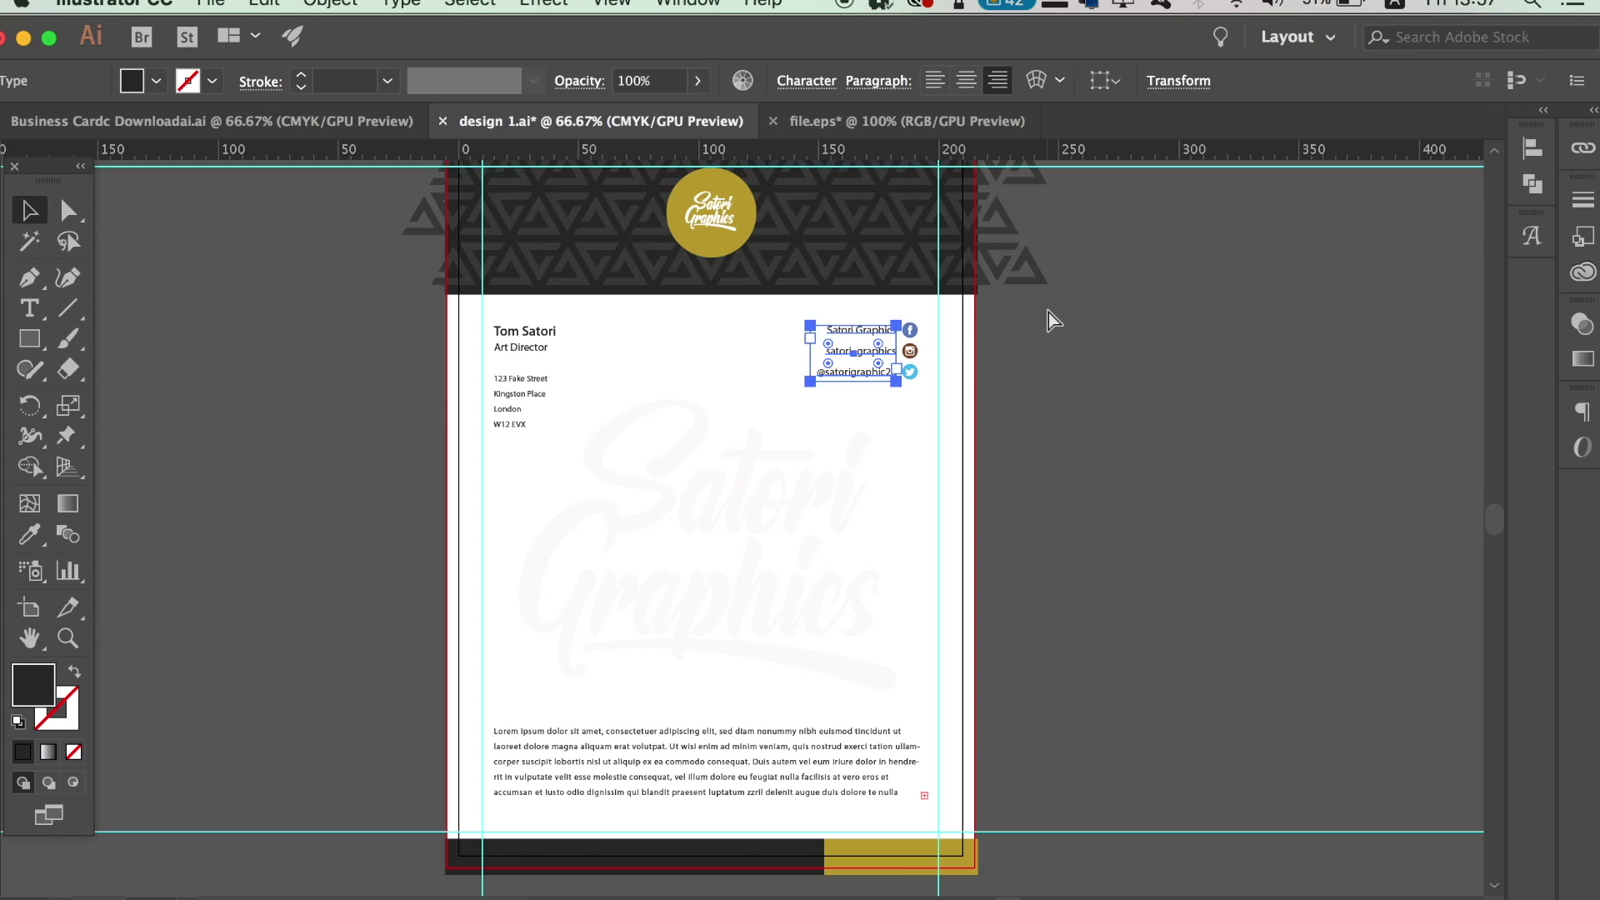
In the Character panel, keep the contact text at 13 pt Regular with 25 pt leading
{"action": "key", "text": "super+equal"}
{"action": "key", "text": "super+equal"}
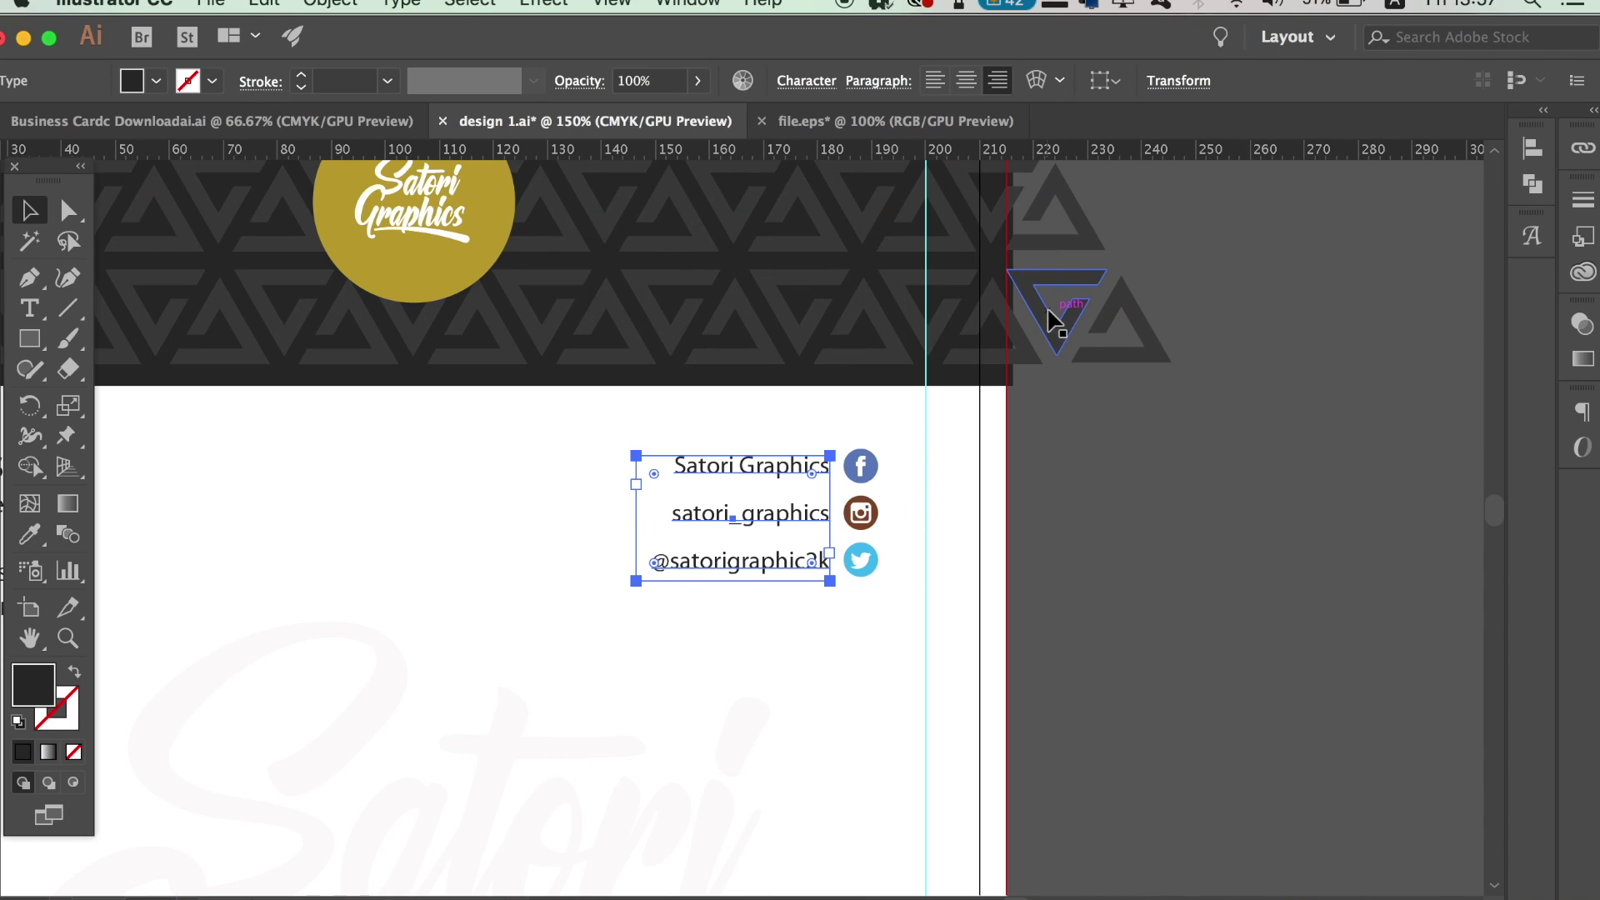
{"action": "key", "text": "super+equal"}
{"action": "key", "text": "super+t"}
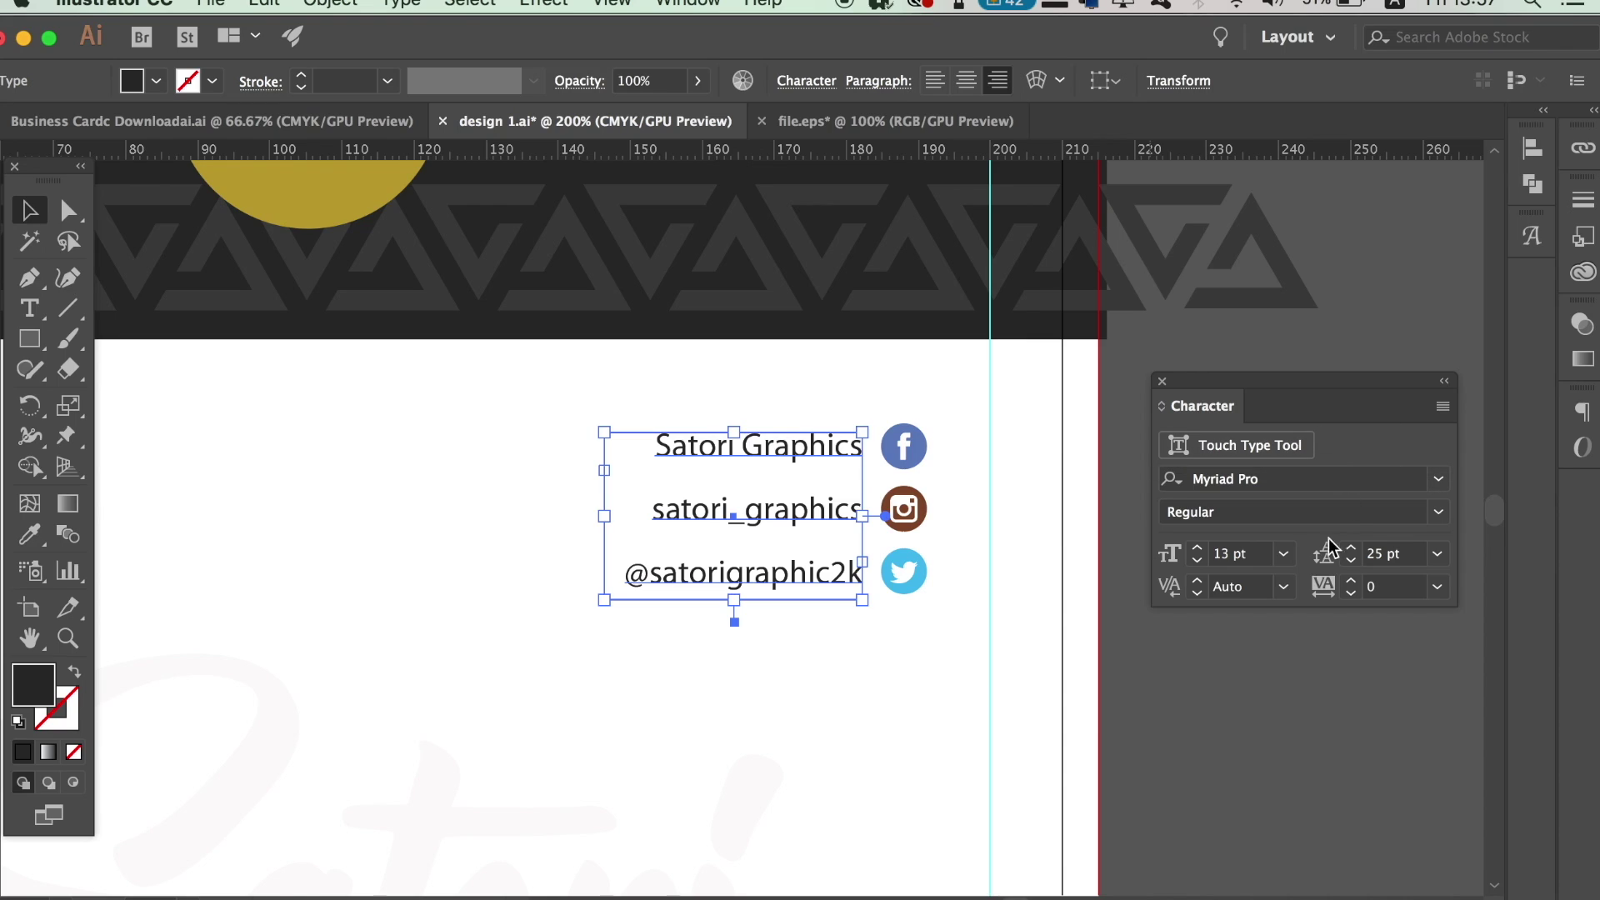
{"action": "left_click", "coordinate": [1351, 547]}
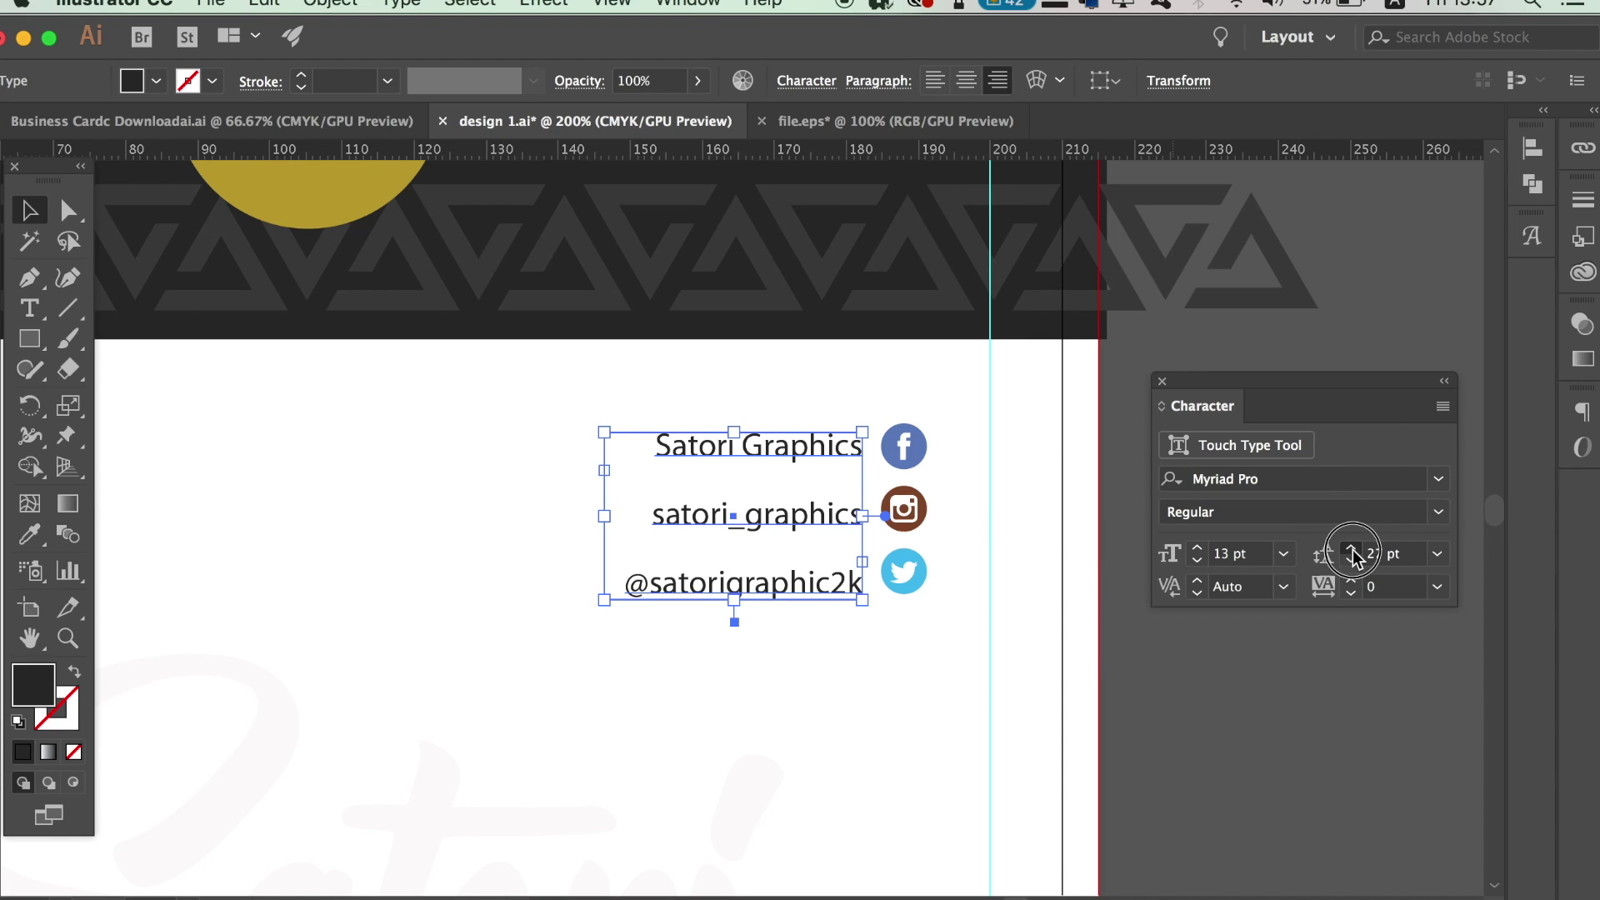
{"action": "left_click", "coordinate": [1352, 548]}
{"action": "left_click", "coordinate": [1350, 548]}
{"action": "left_click", "coordinate": [1350, 561]}
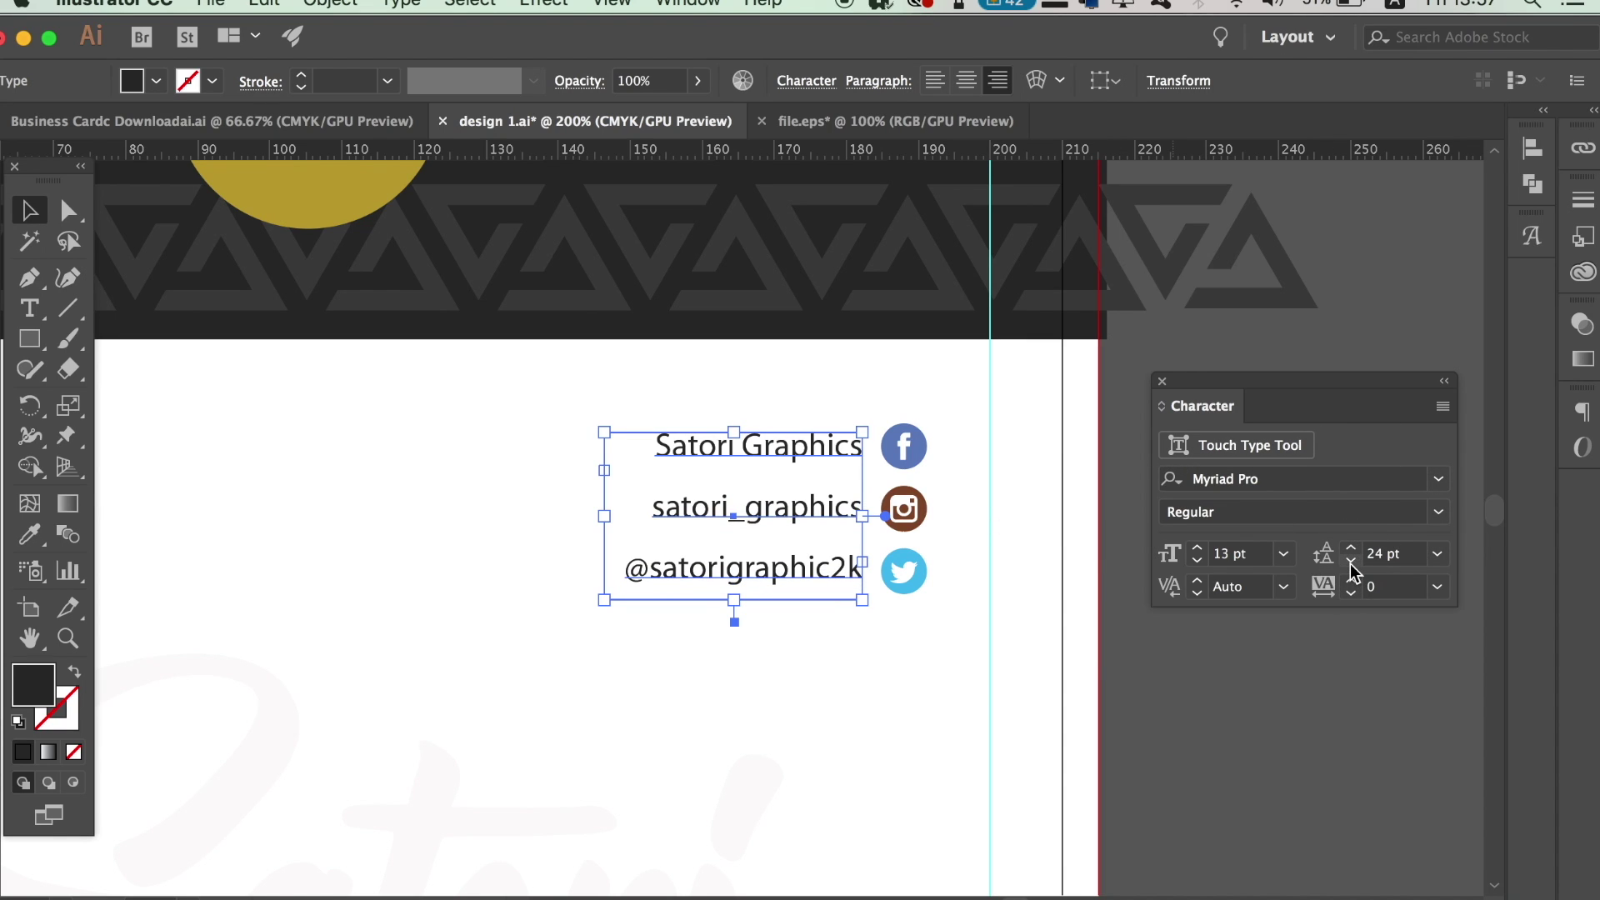
{"action": "left_click", "coordinate": [1351, 562]}
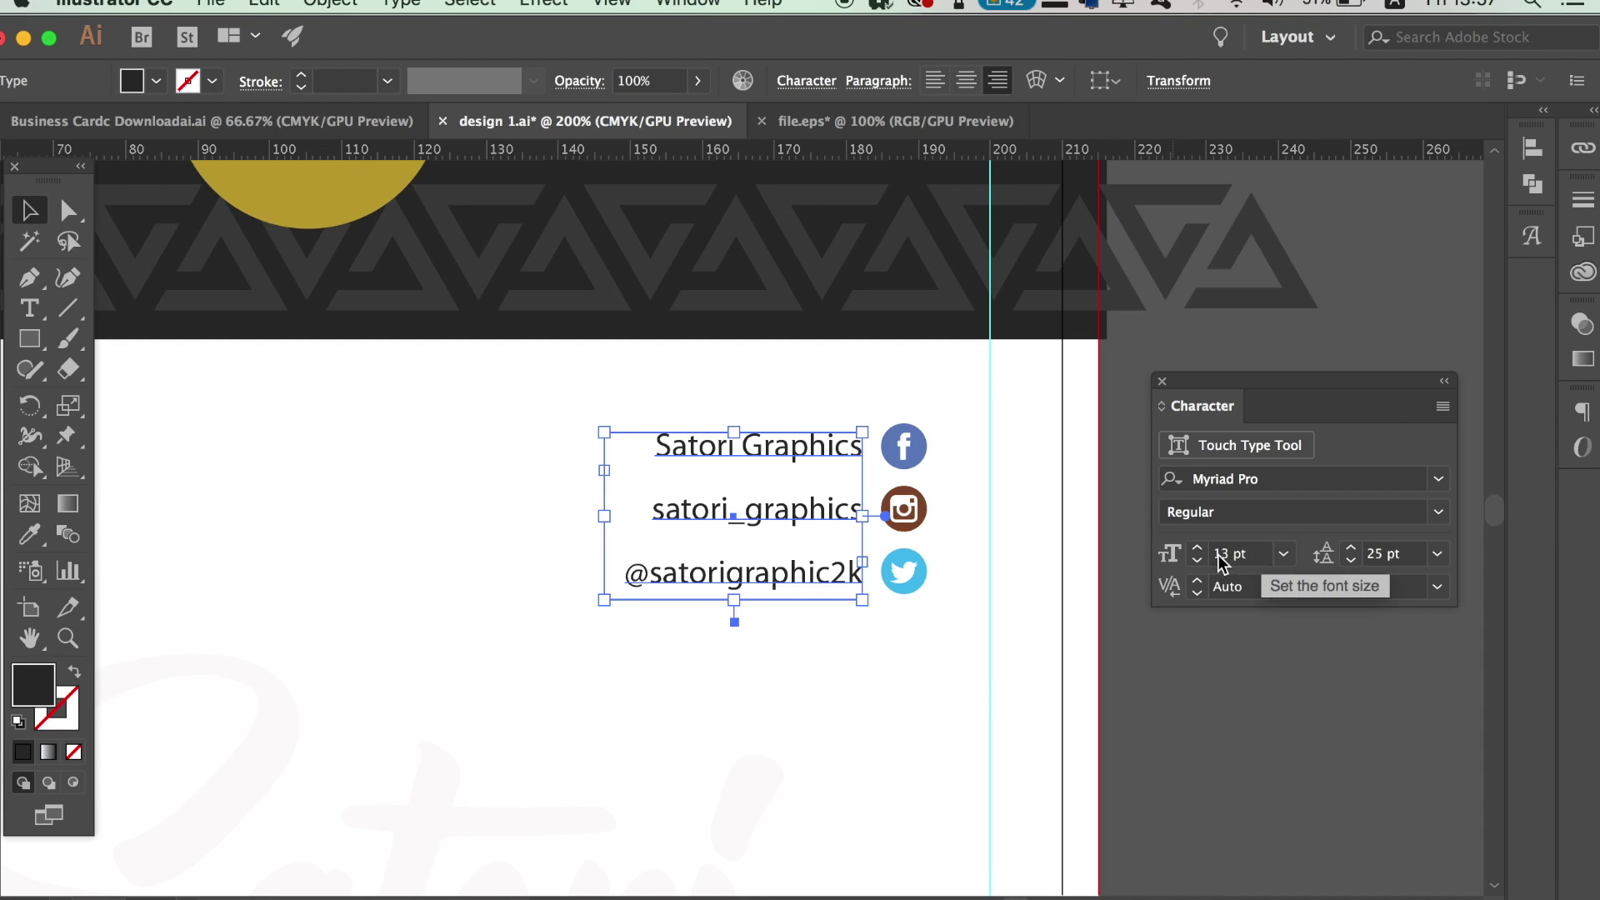
{"action": "left_click", "coordinate": [1198, 562]}
{"action": "left_click", "coordinate": [1198, 548]}
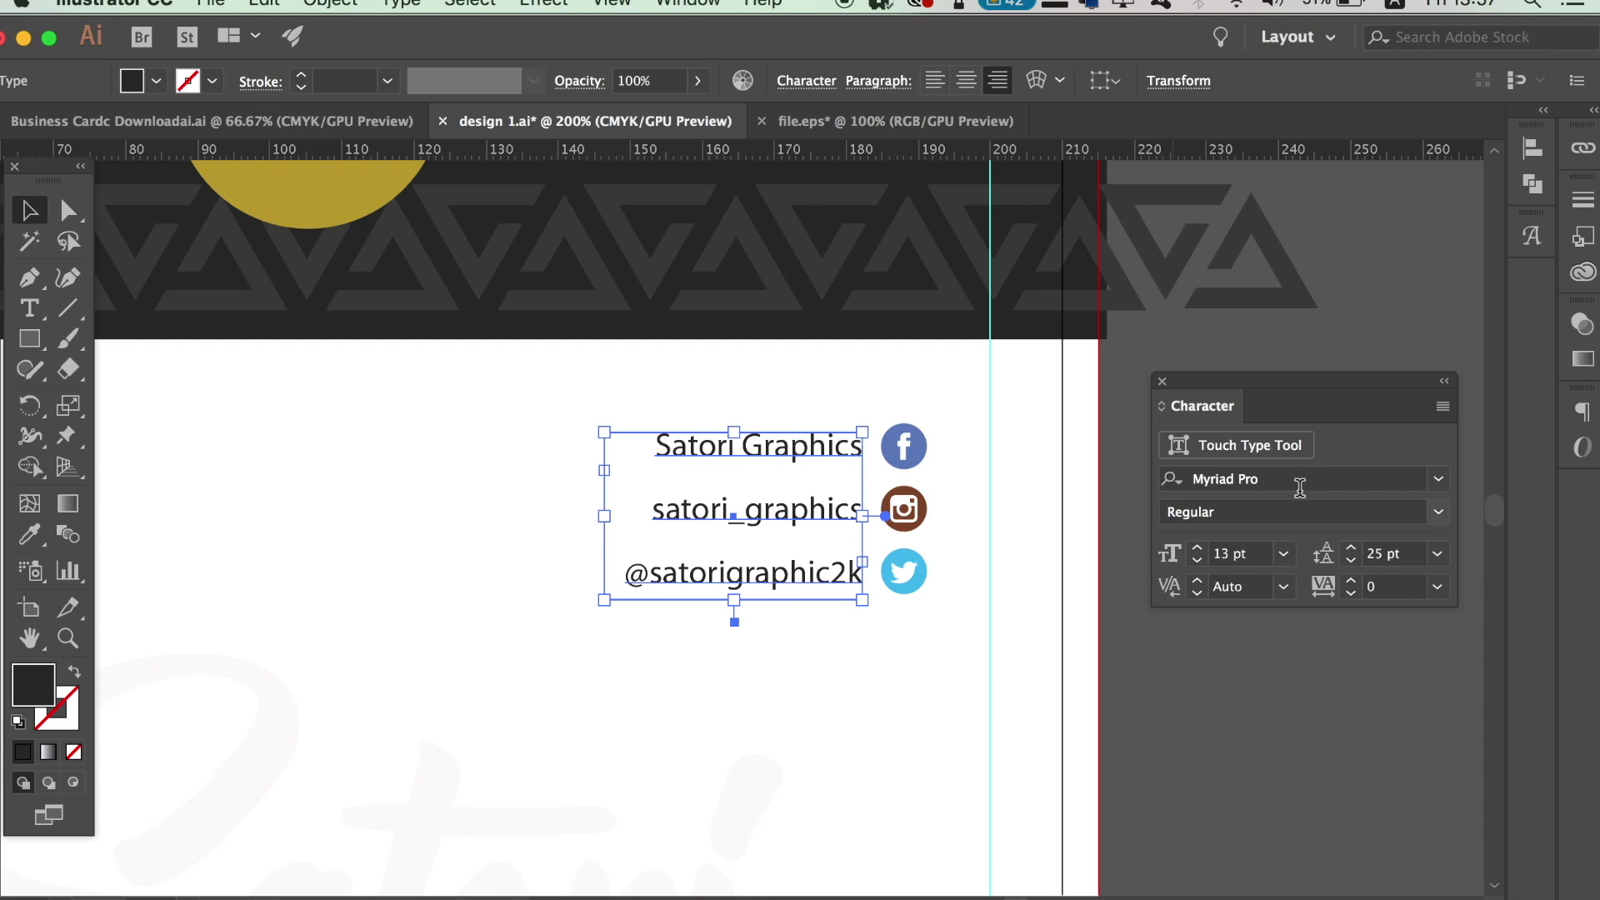
{"action": "left_click", "coordinate": [1439, 515]}
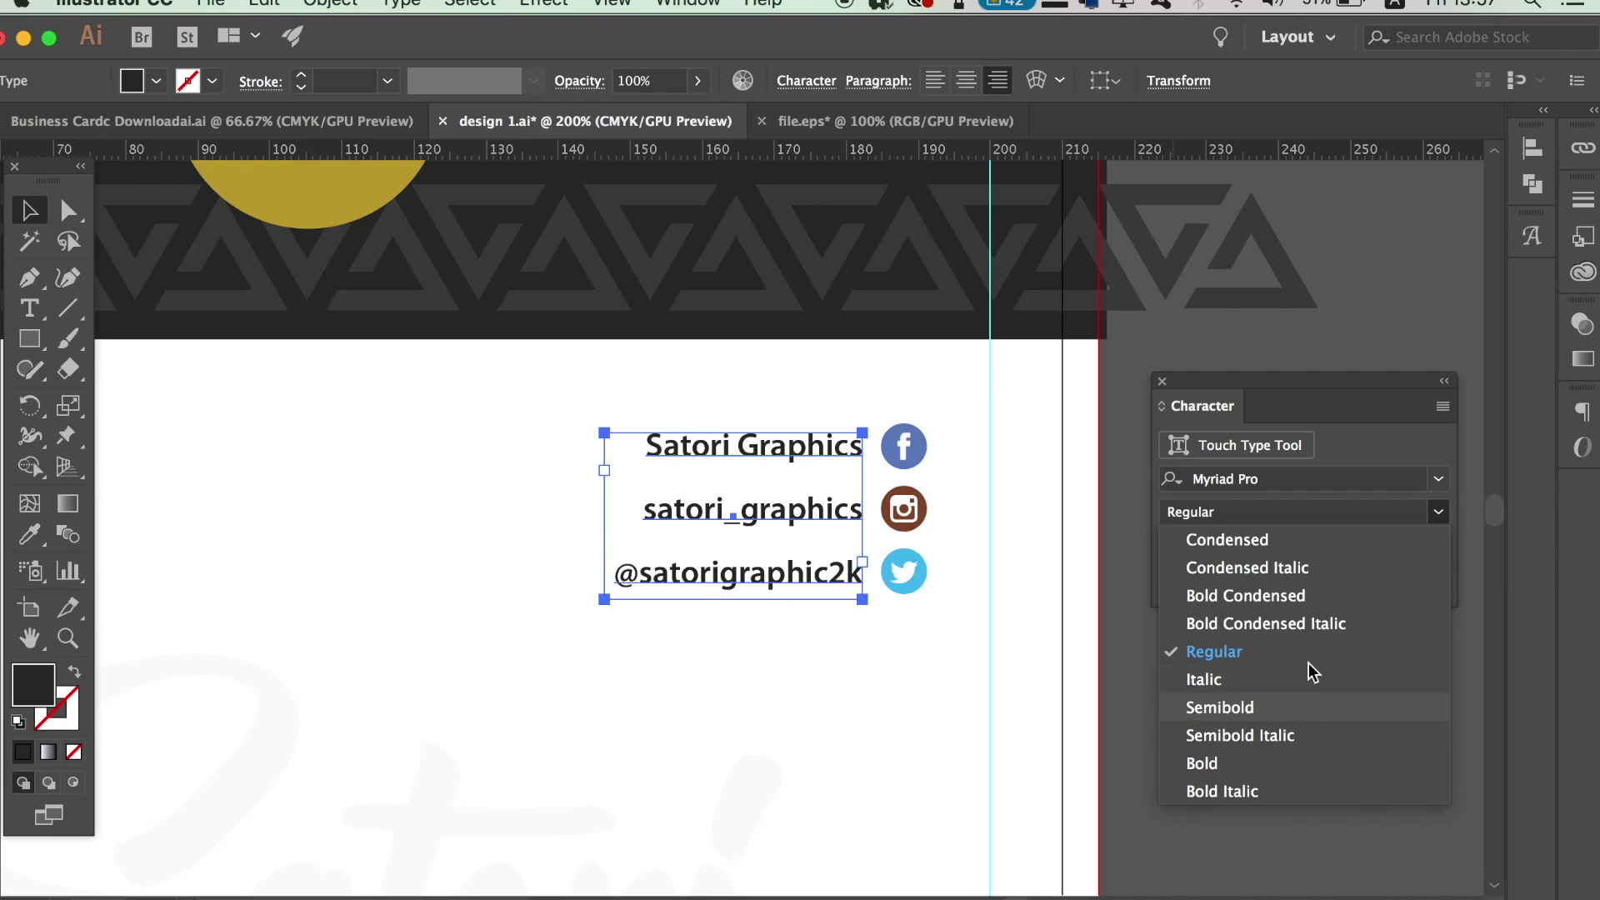
{"action": "left_click", "coordinate": [1231, 655]}
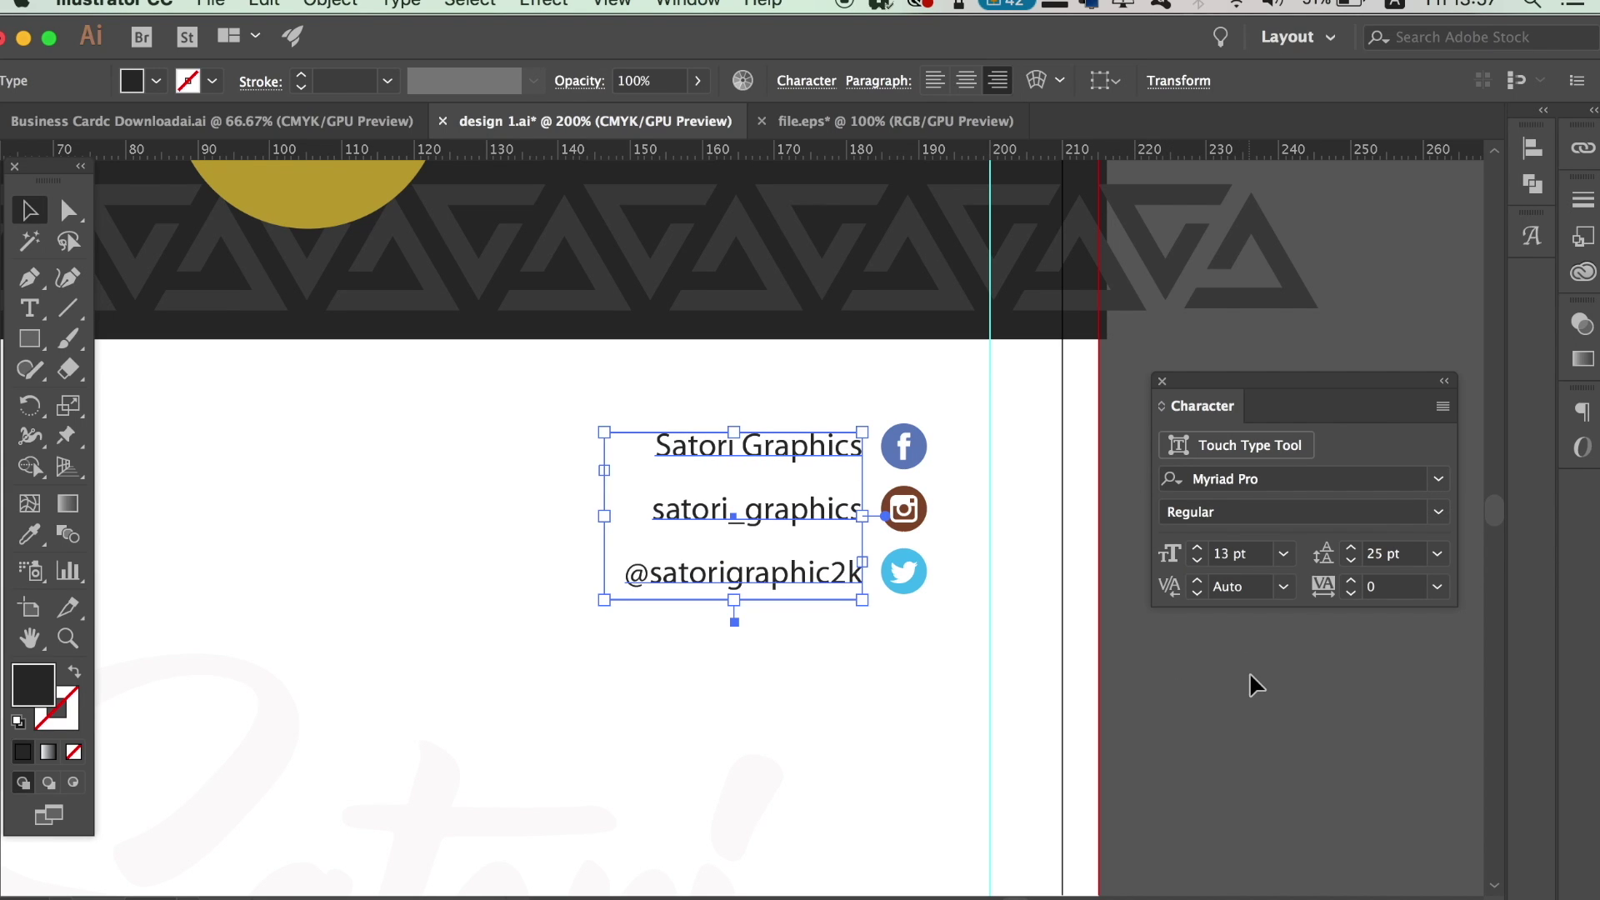
{"action": "left_click", "coordinate": [1352, 580]}
{"action": "left_click", "coordinate": [1352, 583]}
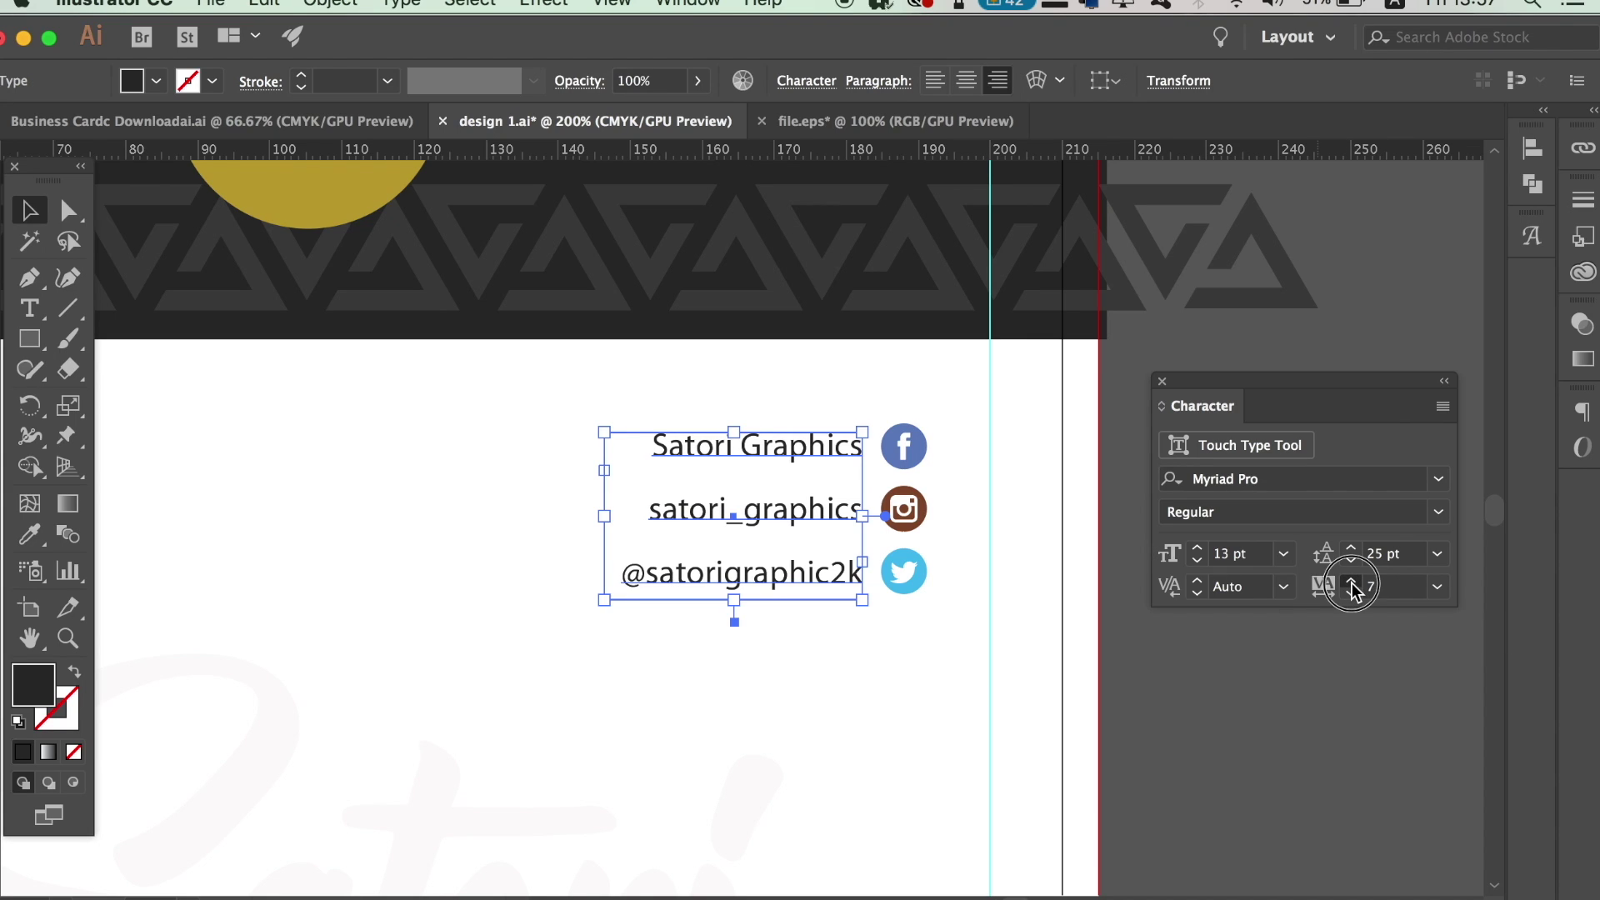
{"action": "left_click", "coordinate": [1351, 583]}
{"action": "left_click", "coordinate": [1351, 583]}
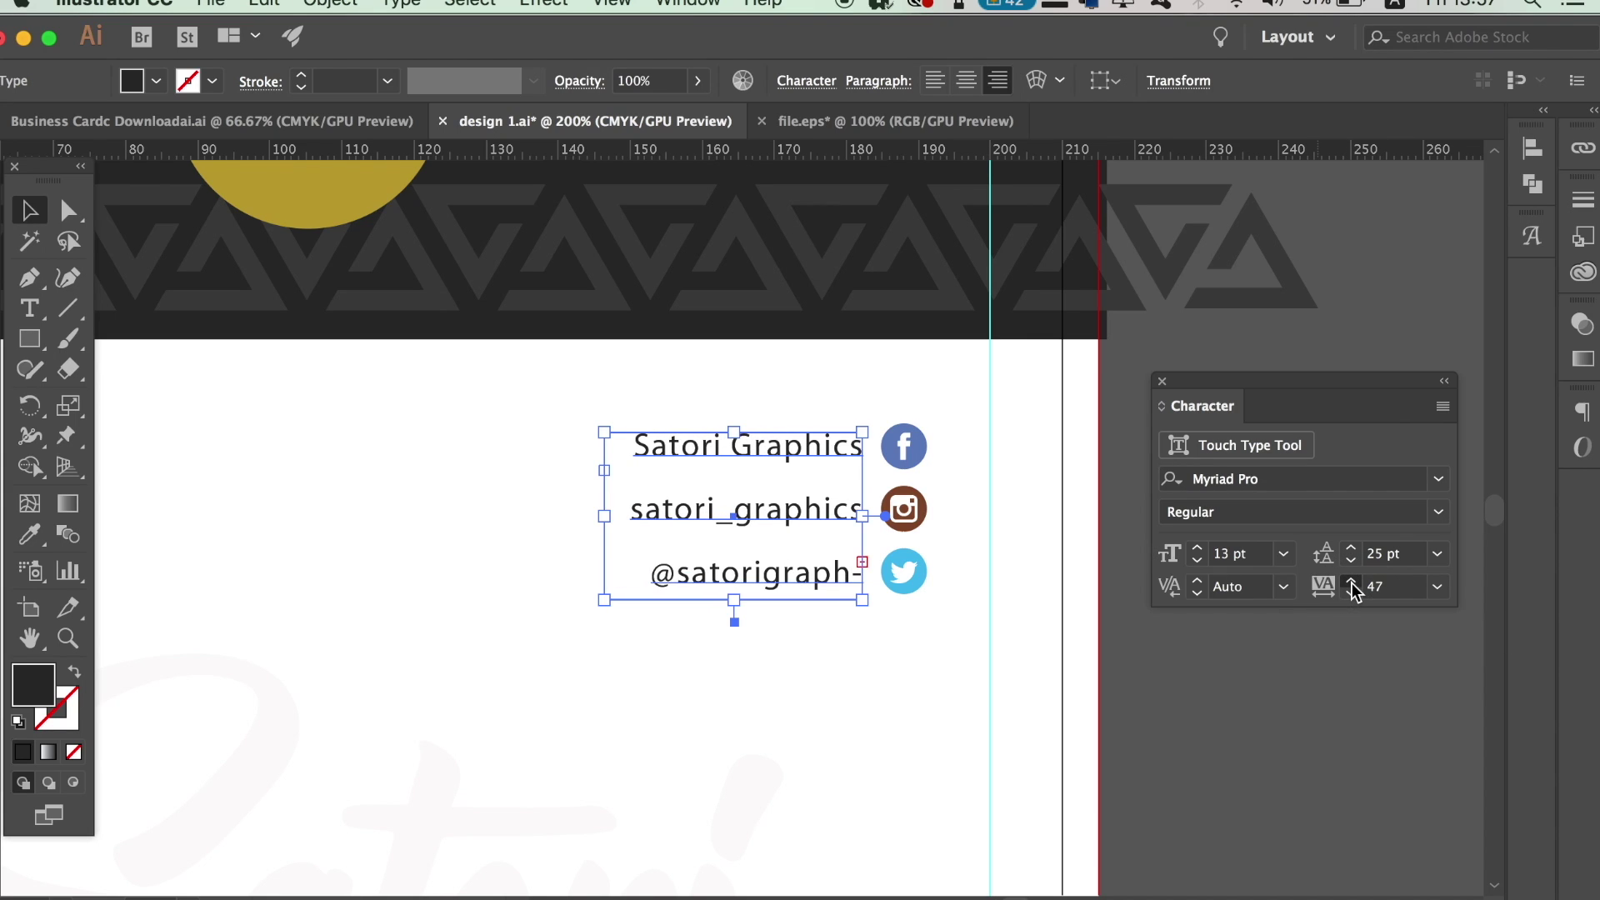
{"action": "left_click", "coordinate": [1352, 583]}
{"action": "left_click", "coordinate": [1435, 589]}
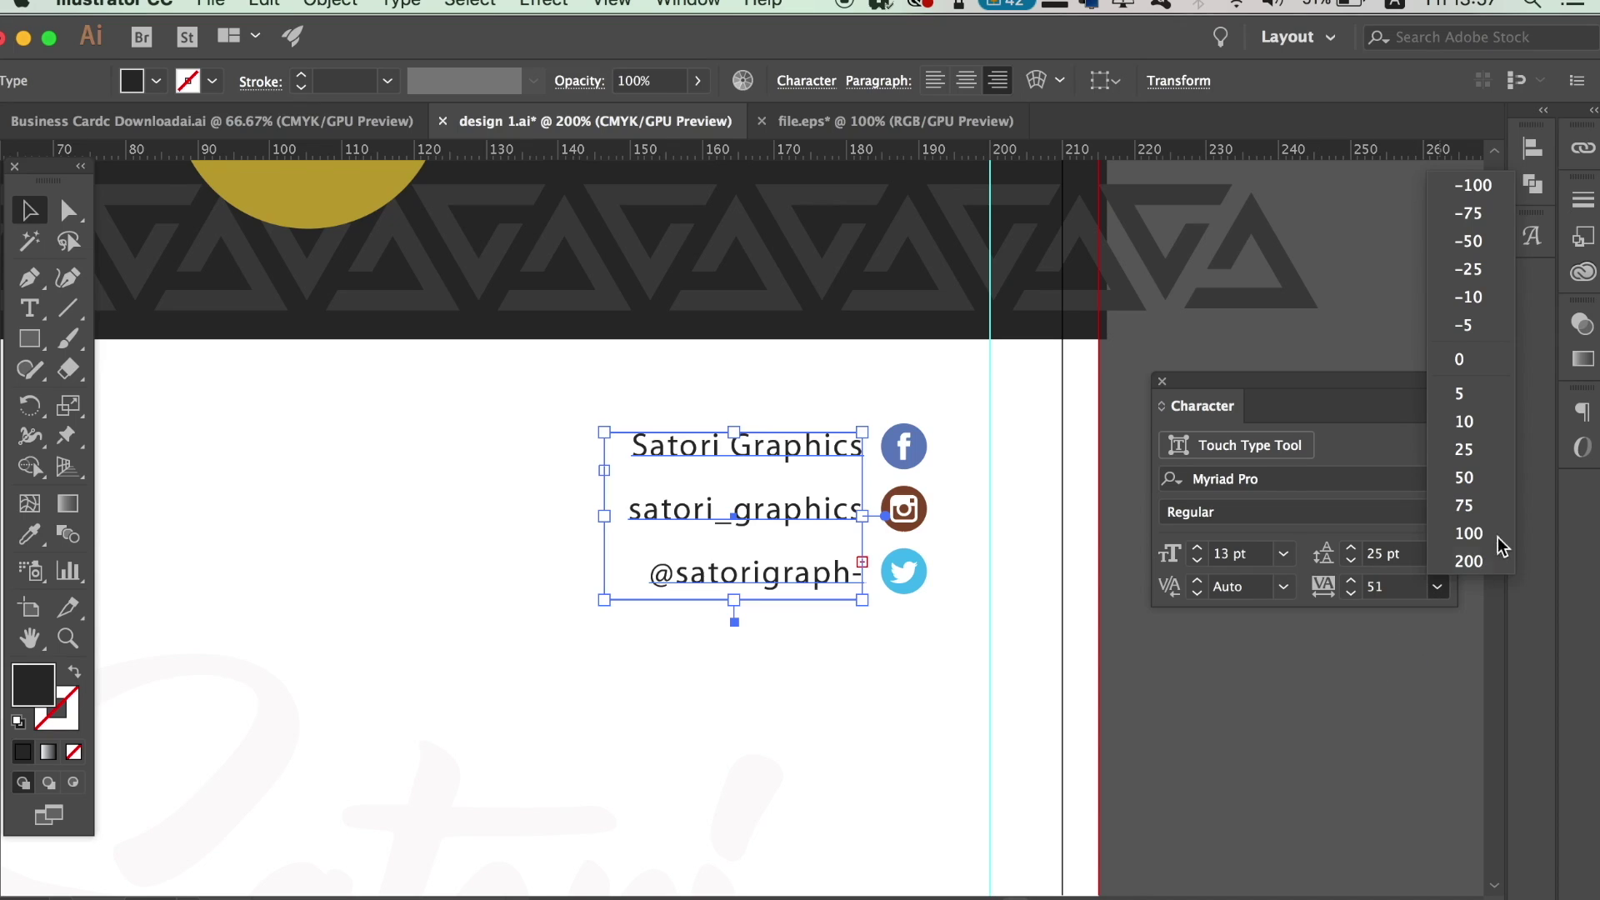
{"action": "left_click", "coordinate": [1461, 489]}
{"action": "left_click", "coordinate": [1277, 731]}
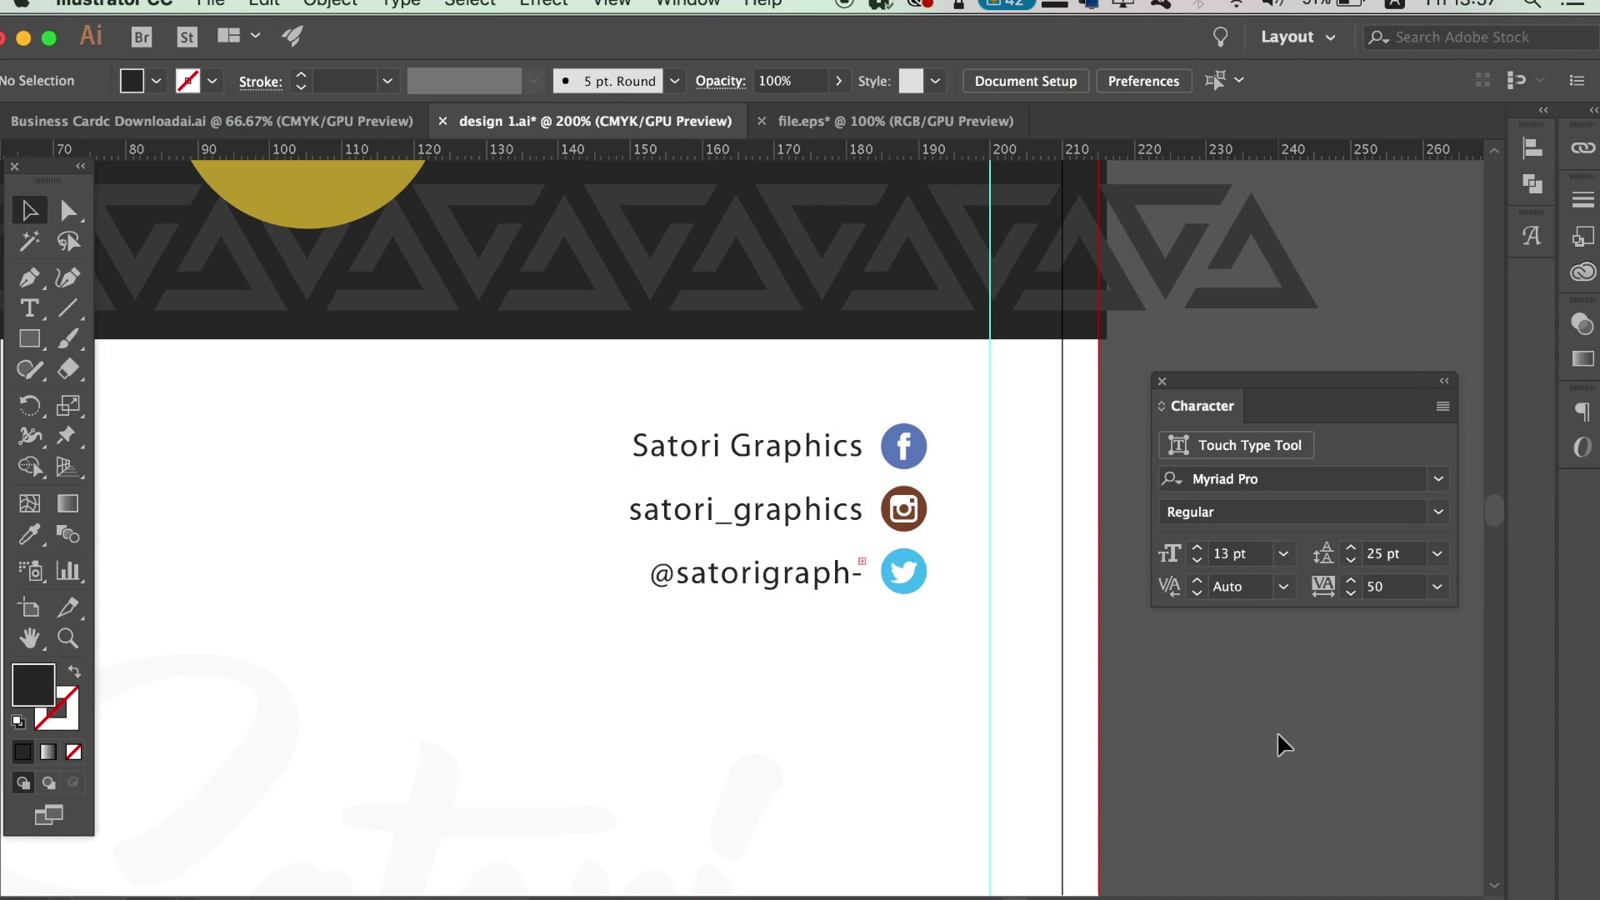
{"action": "left_click", "coordinate": [730, 605]}
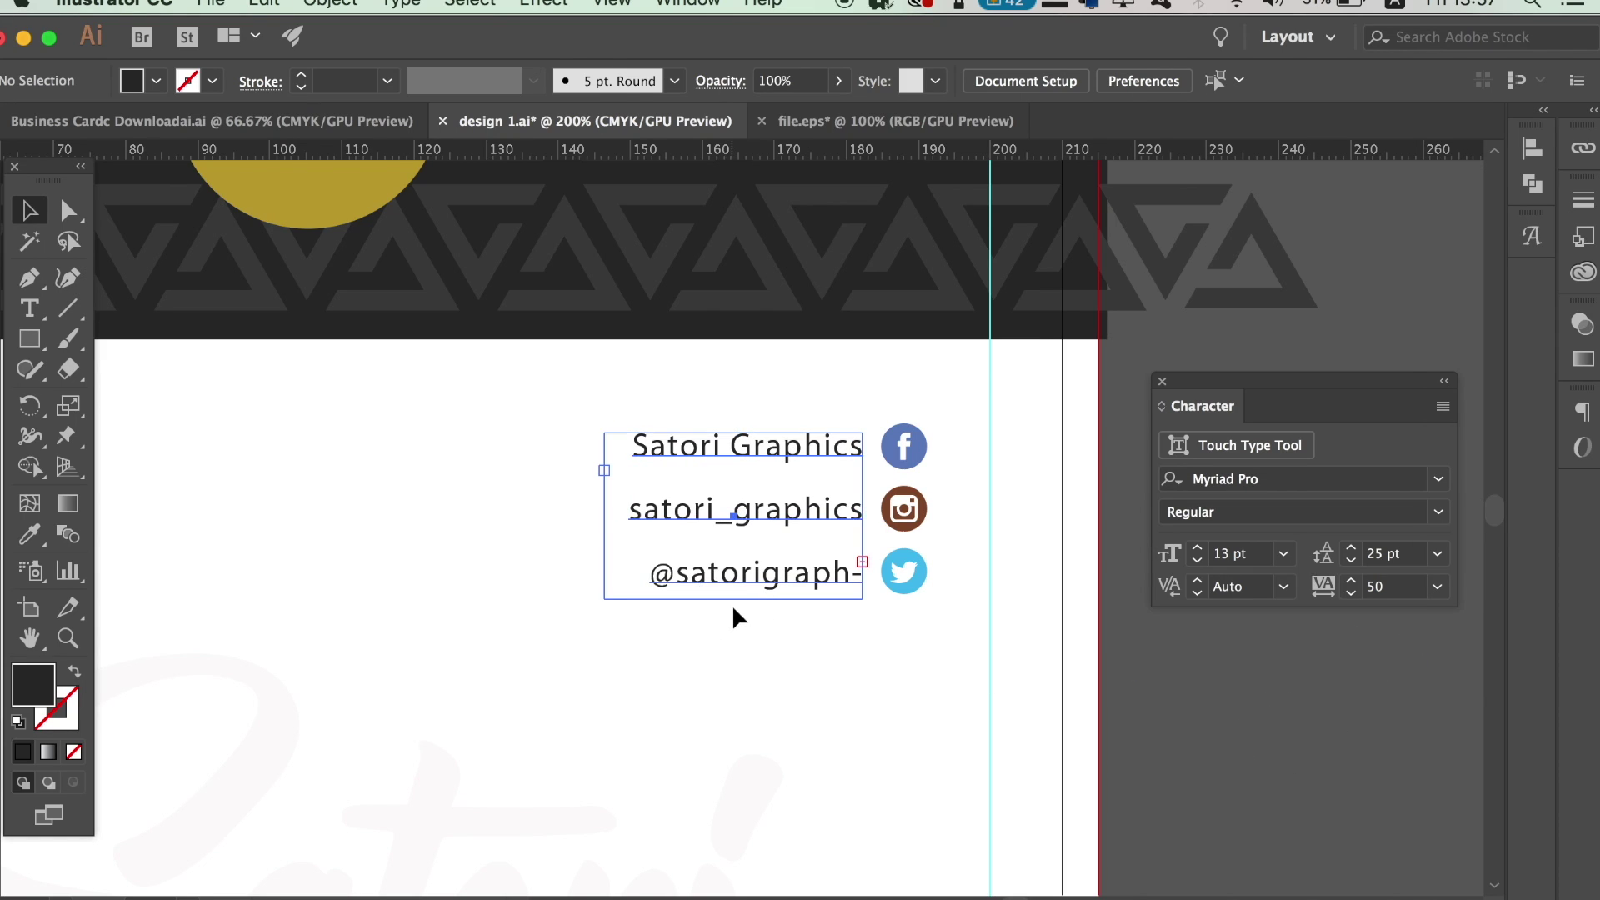
{"action": "left_click_drag", "start_coordinate": [607, 514], "coordinate": [569, 510]}
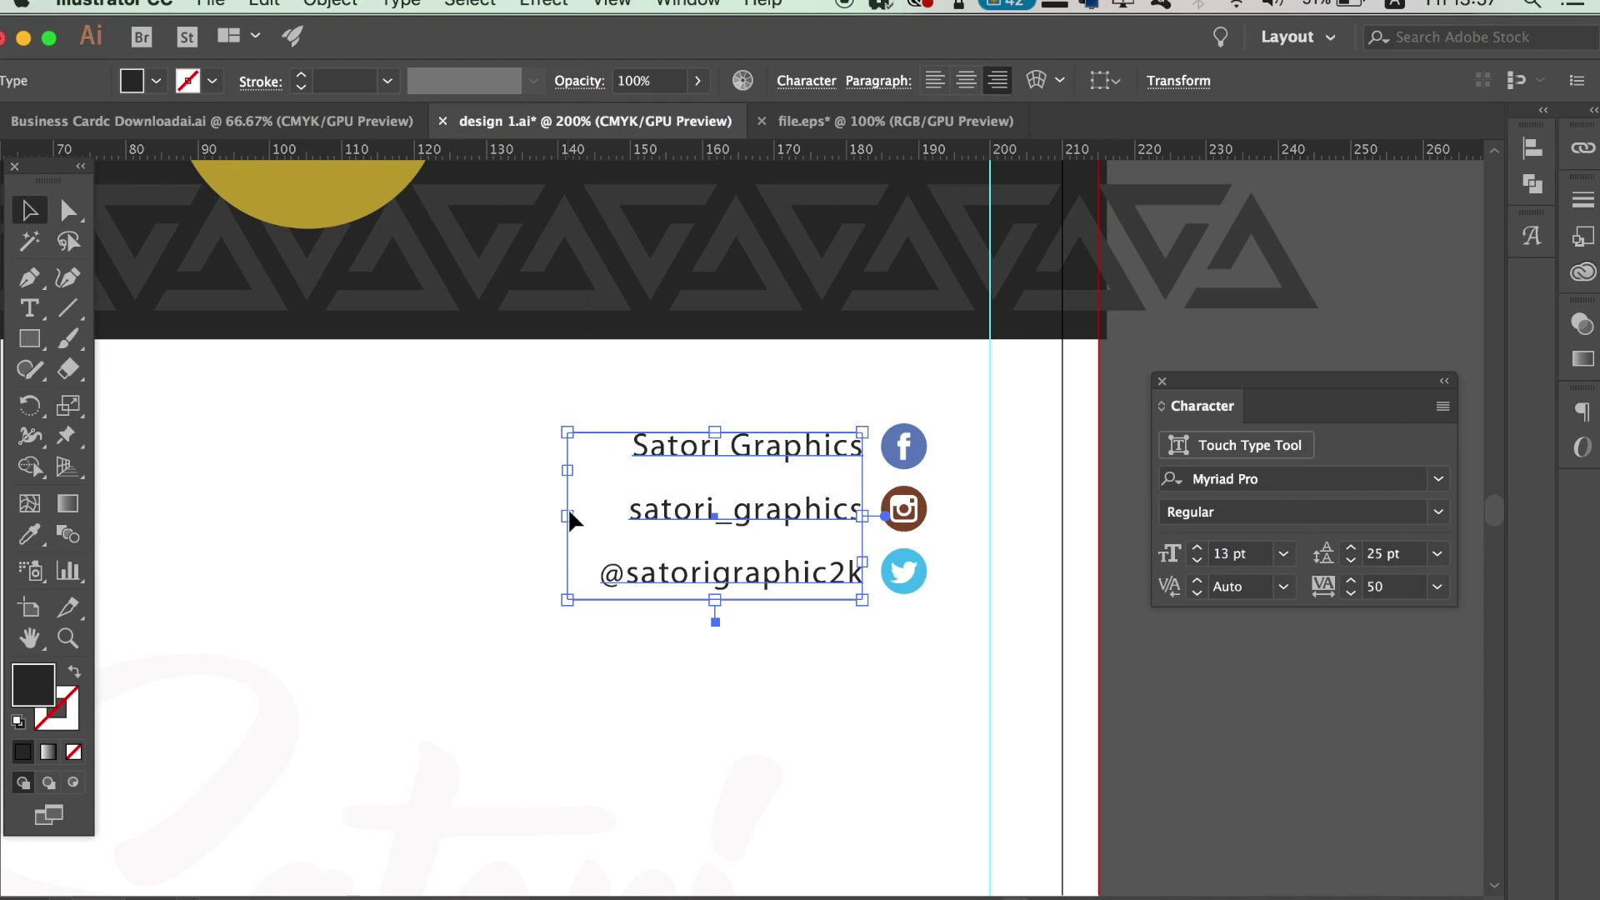
Nudge the Facebook, Twitter and other social icons slightly right
{"action": "left_click", "coordinate": [1191, 637]}
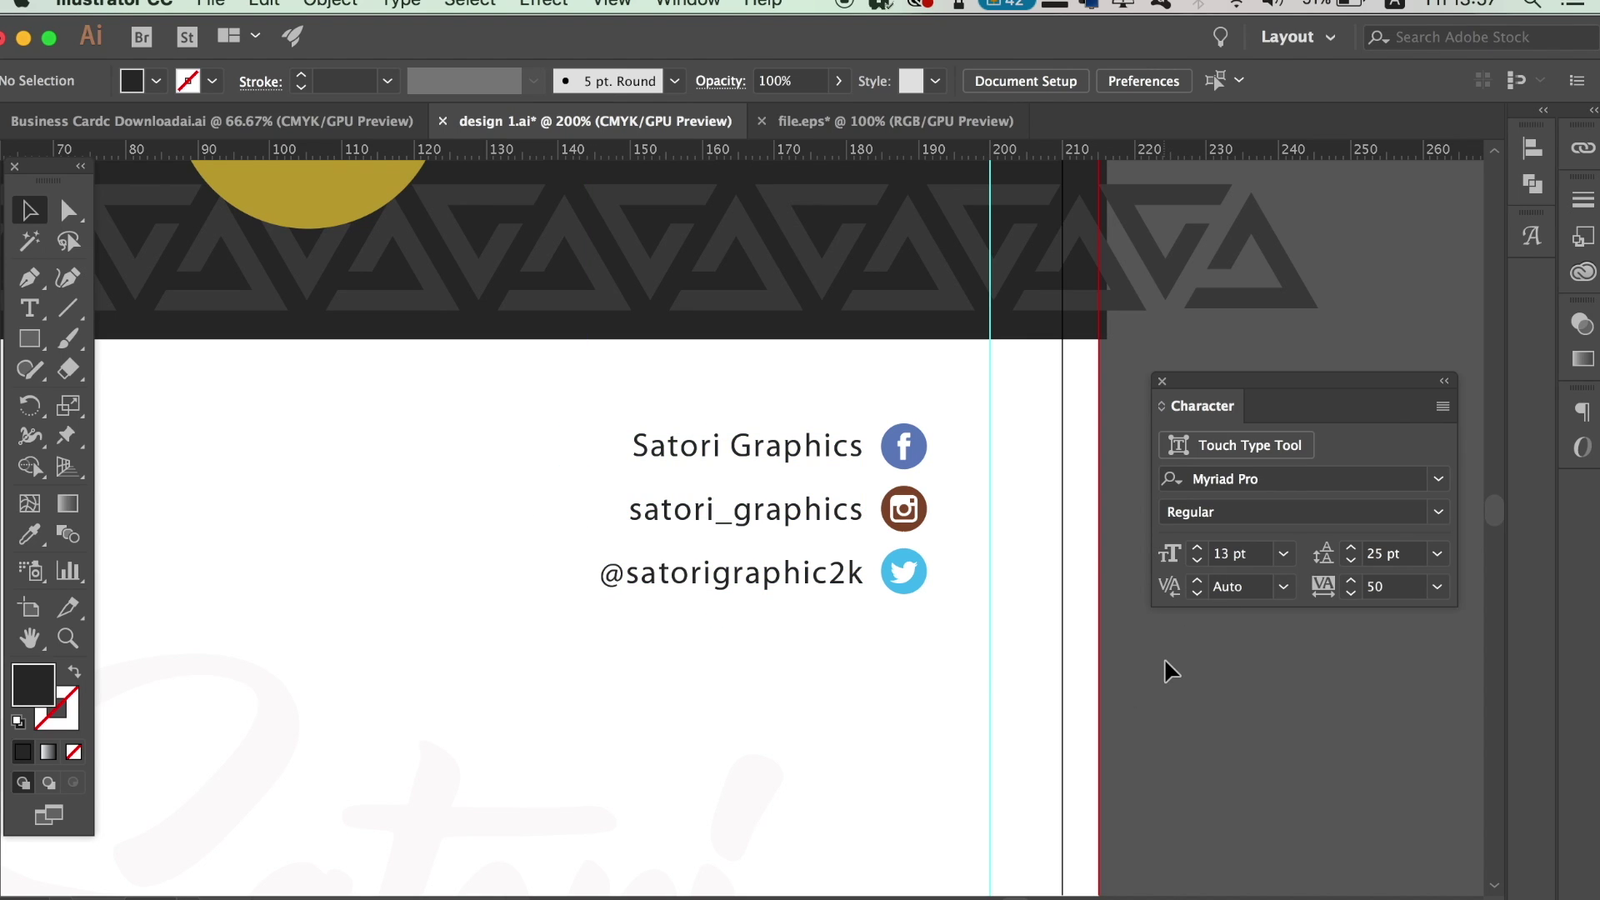
{"action": "left_click", "coordinate": [904, 447]}
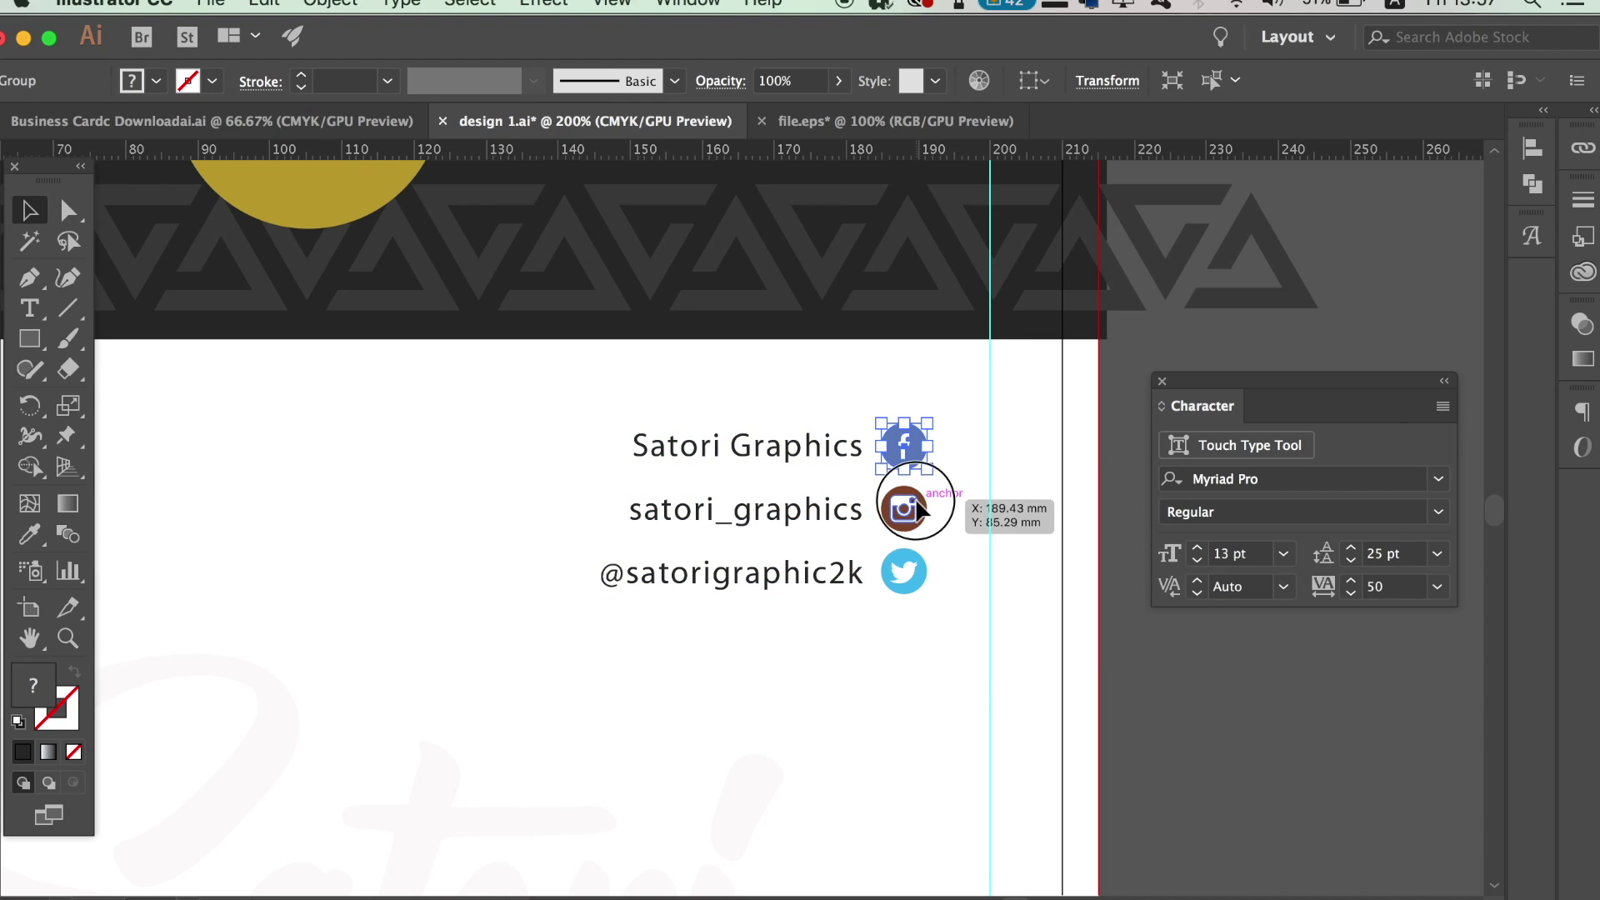
{"action": "left_click", "coordinate": [923, 507], "text": "shift"}
{"action": "left_click", "coordinate": [917, 574], "text": "shift"}
{"action": "key", "text": "Right"}
{"action": "key", "text": "Right"}
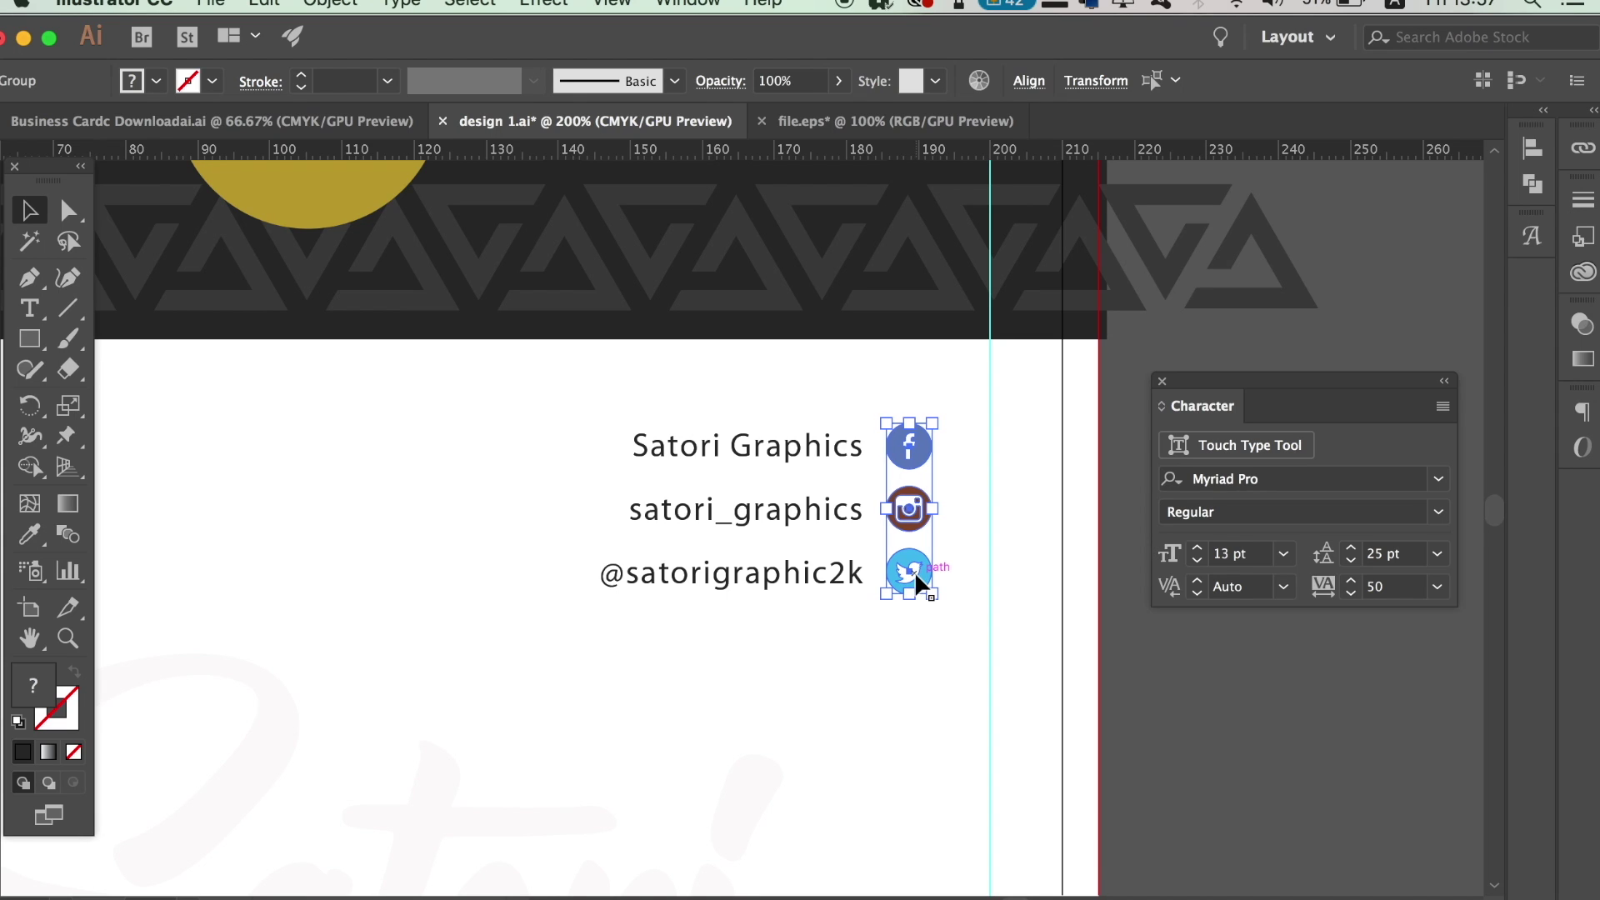
{"action": "left_click", "coordinate": [1267, 702]}
Hide the guides and zoom out to view the whole letterhead
{"action": "key", "text": "super+minus"}
{"action": "mouse_move", "coordinate": [667, 654]}
{"action": "left_mouse_down"}
{"action": "mouse_move", "coordinate": [1069, 641]}
{"action": "mouse_move", "coordinate": [675, 680]}
{"action": "left_mouse_up"}
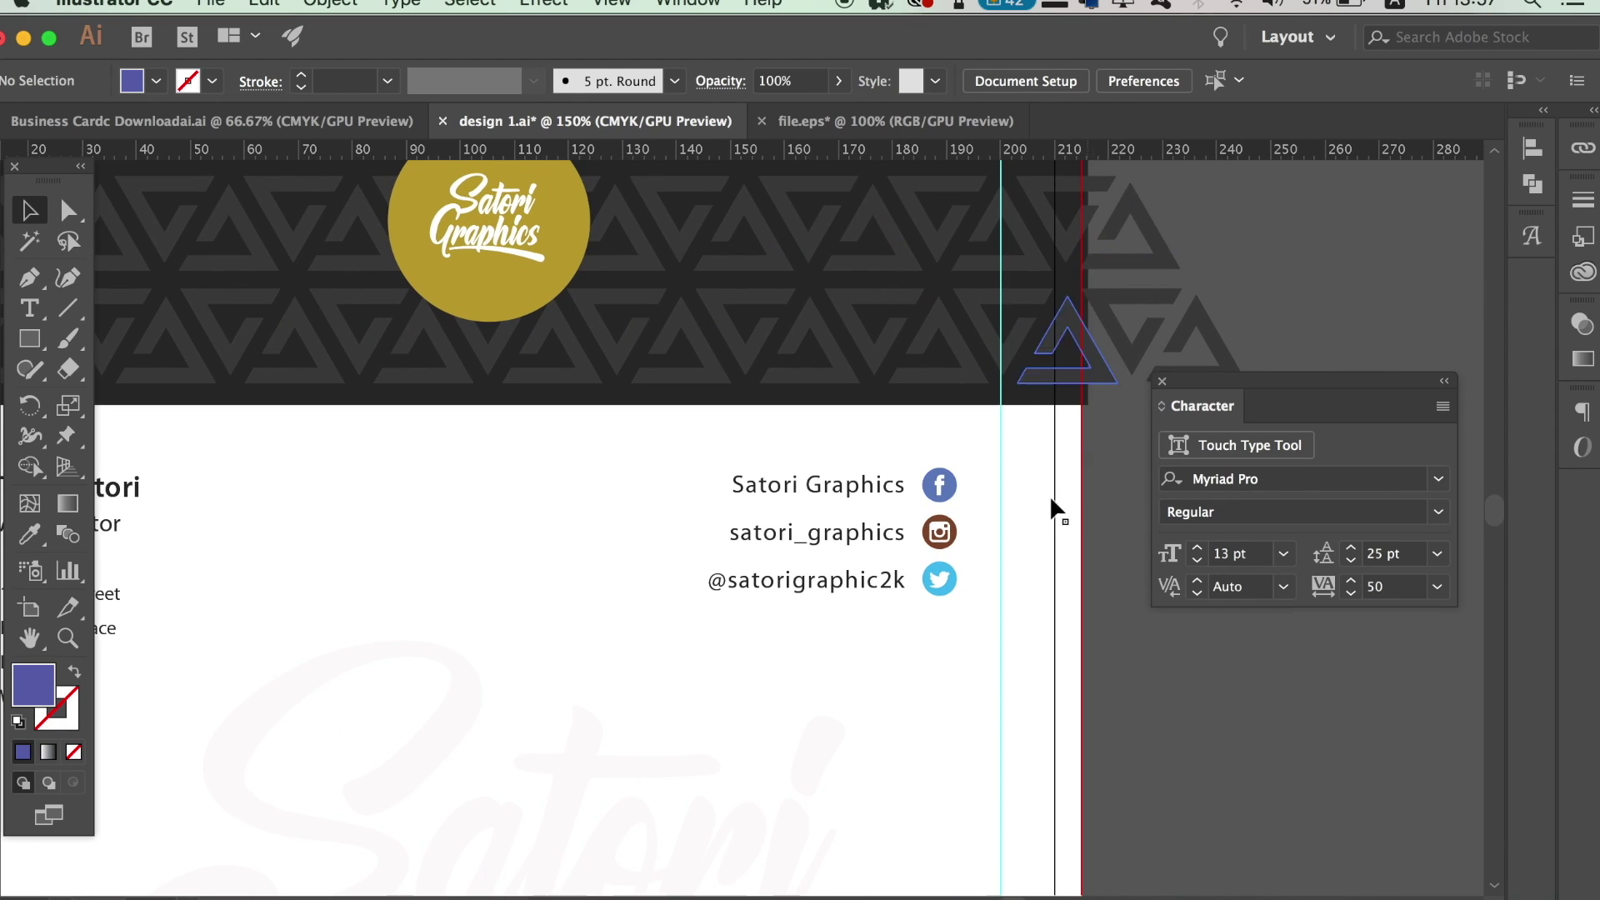
{"action": "right_click", "coordinate": [1036, 511]}
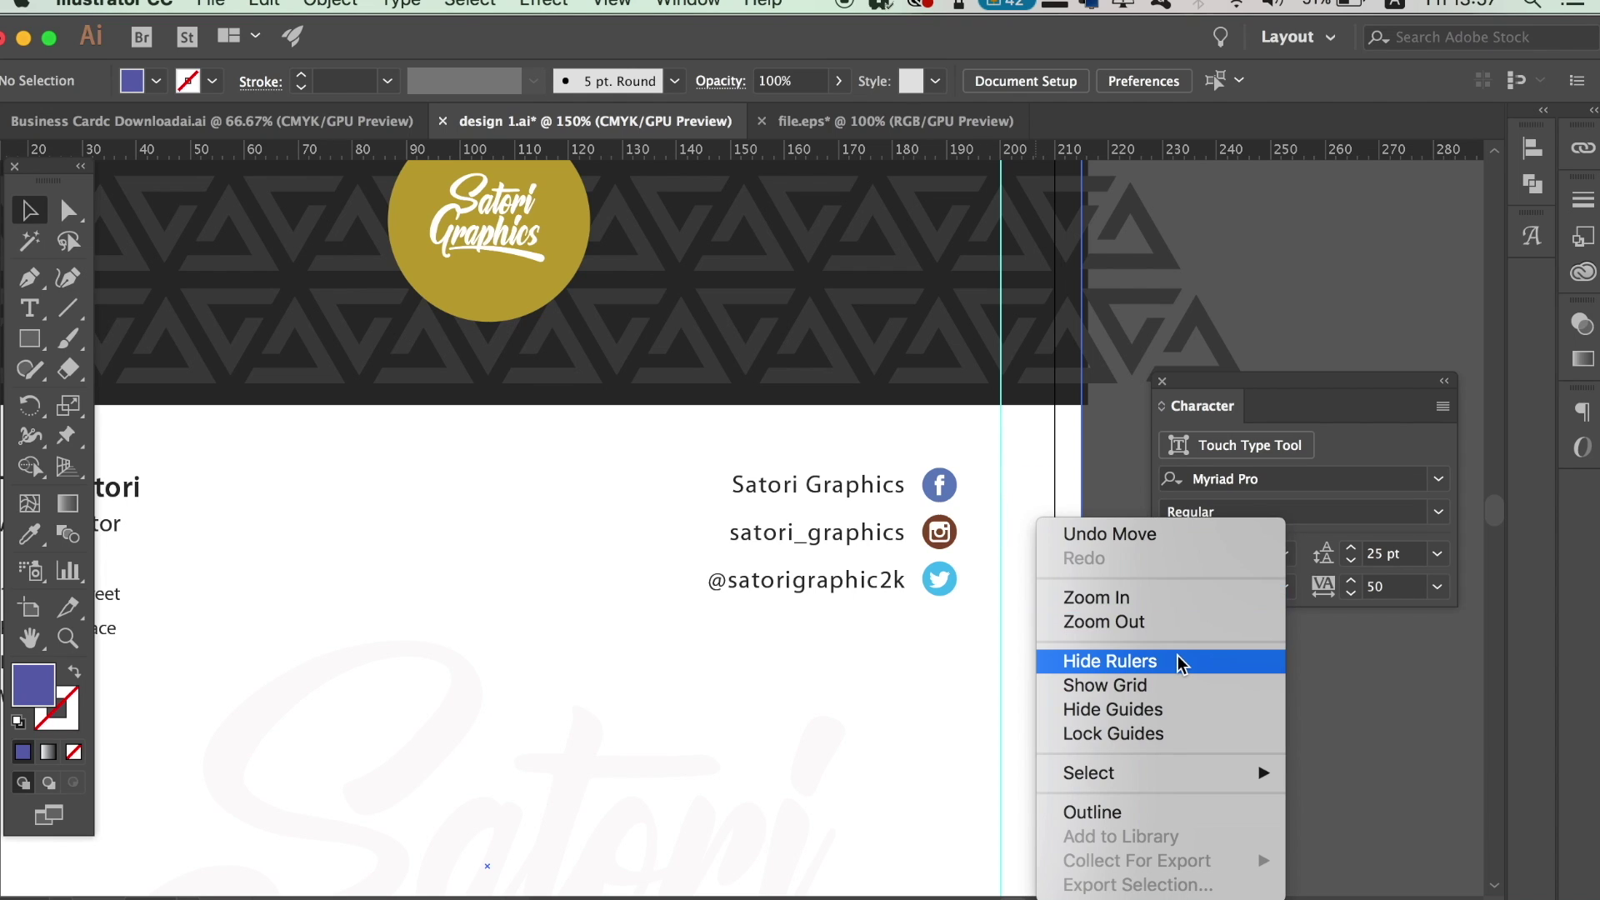
{"action": "left_click", "coordinate": [1163, 710]}
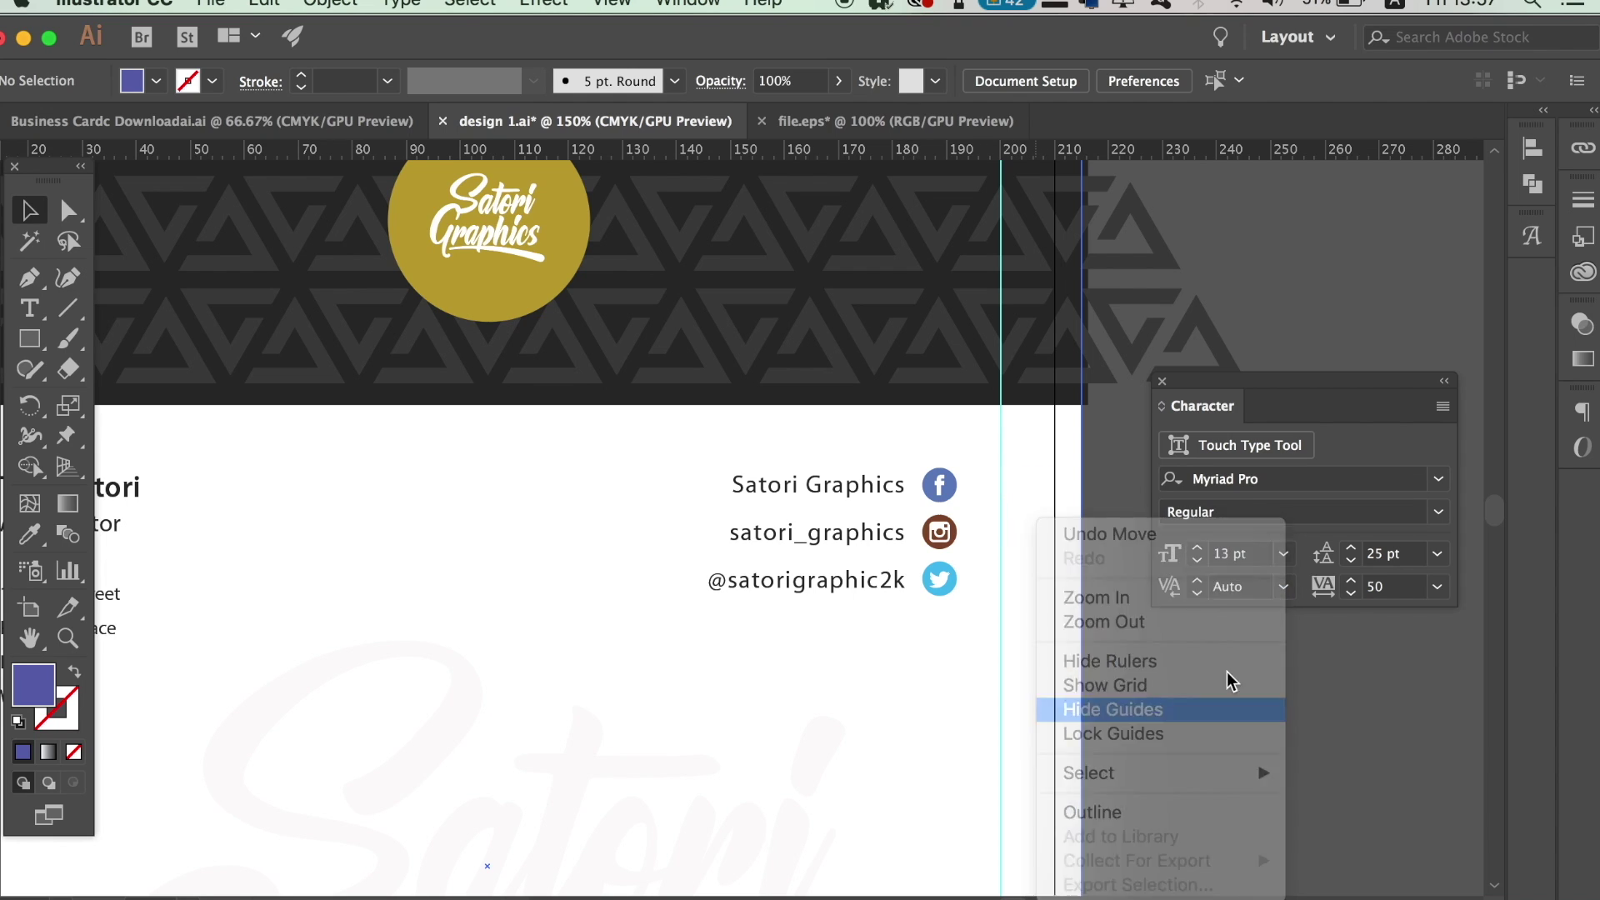
{"action": "key", "text": "super+minus"}
{"action": "key", "text": "super+minus"}
{"action": "scroll", "coordinate": [1051, 764], "scroll_direction": "down", "scroll_amount": 5}
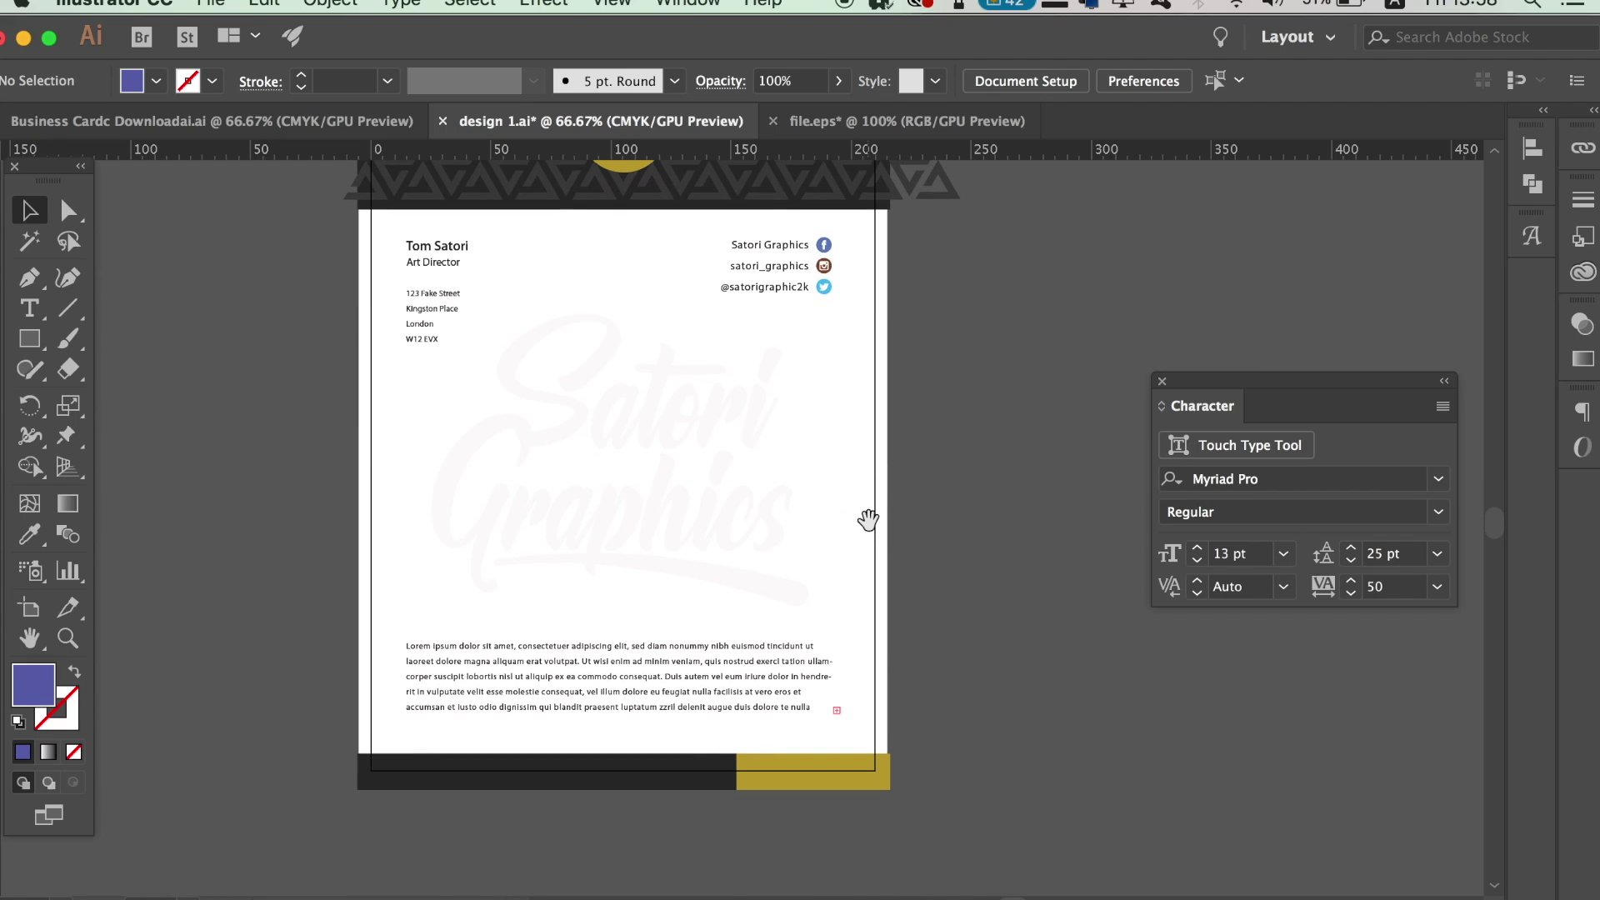
{"action": "key", "text": "super+minus"}
{"action": "scroll", "coordinate": [868, 550], "scroll_direction": "up", "scroll_amount": 3}
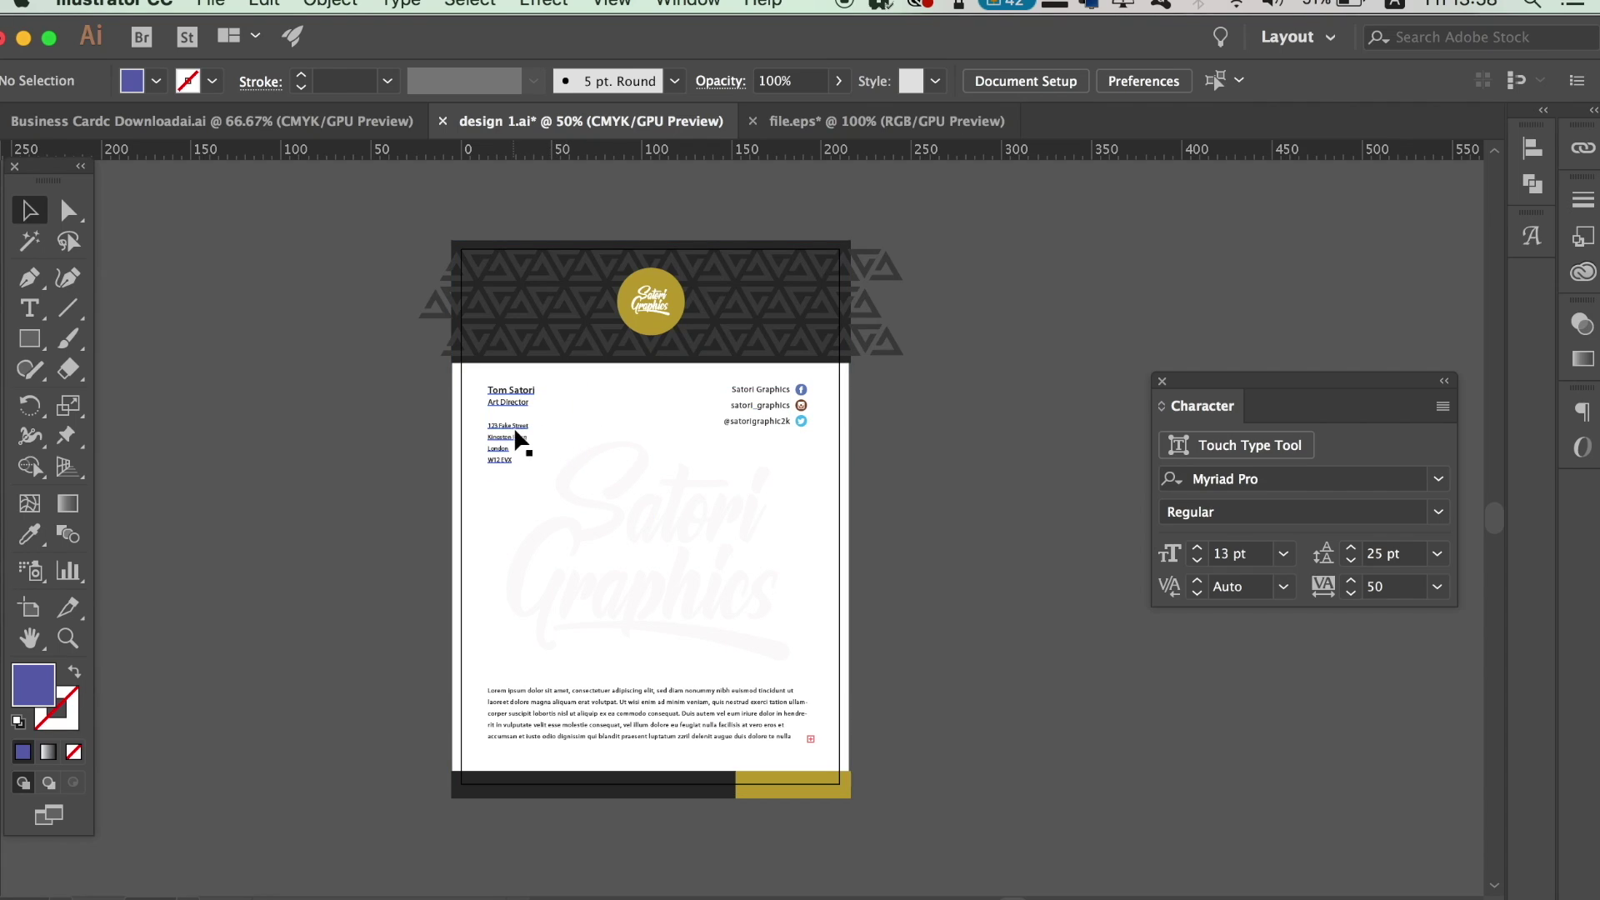
Save a copy as 'design 1 EDIT.ai' with the default Illustrator options
{"action": "left_click", "coordinate": [213, 5]}
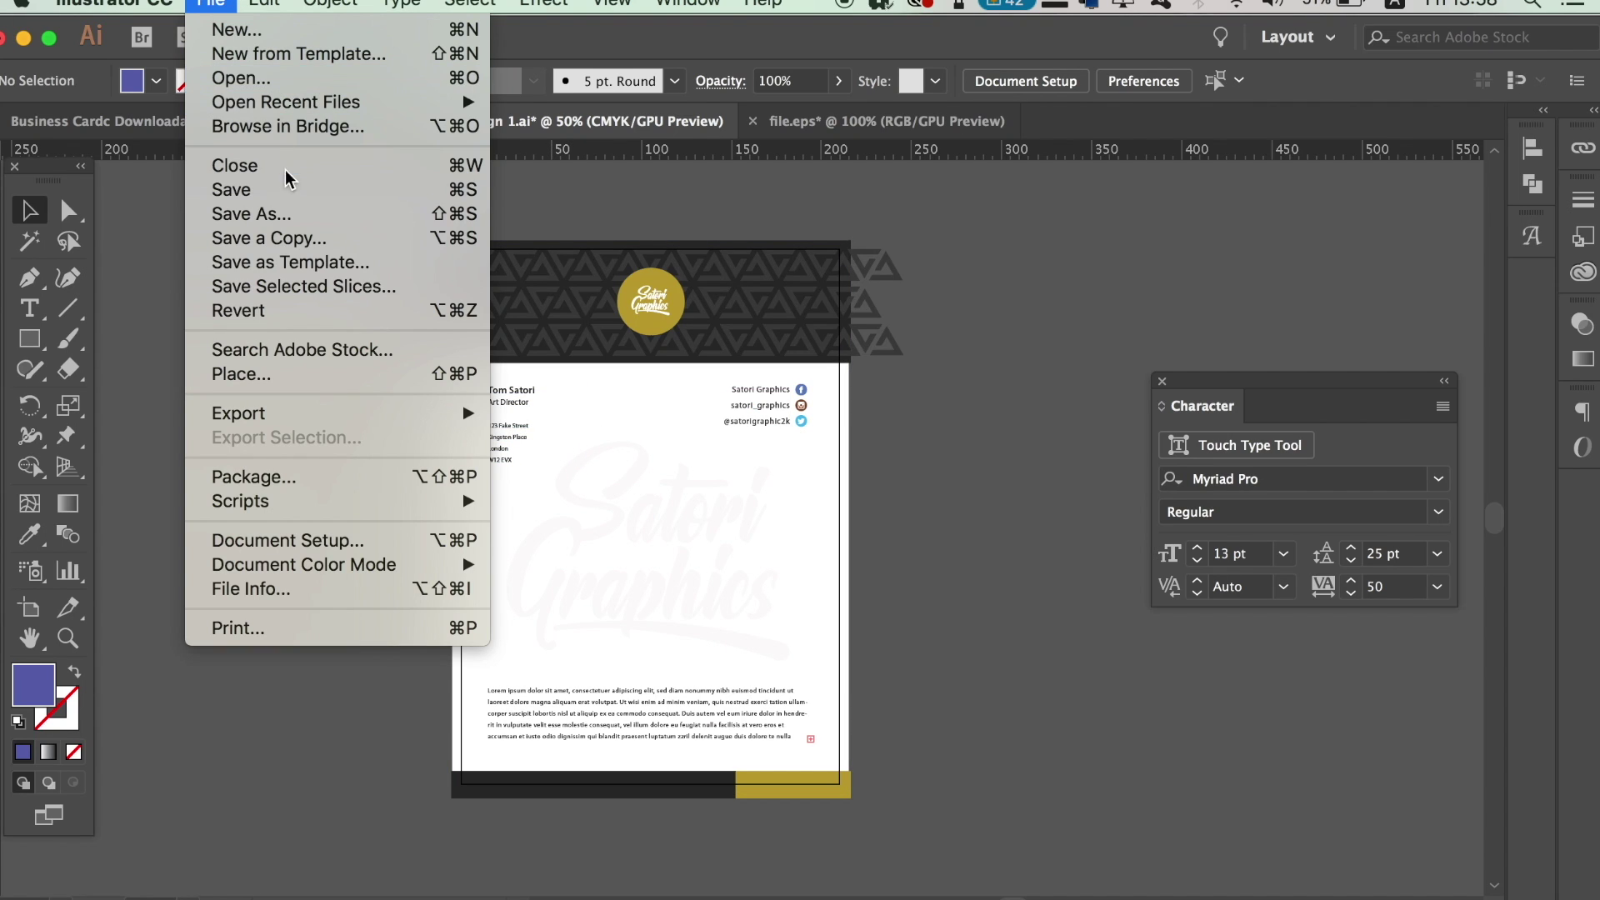
{"action": "left_click", "coordinate": [251, 214]}
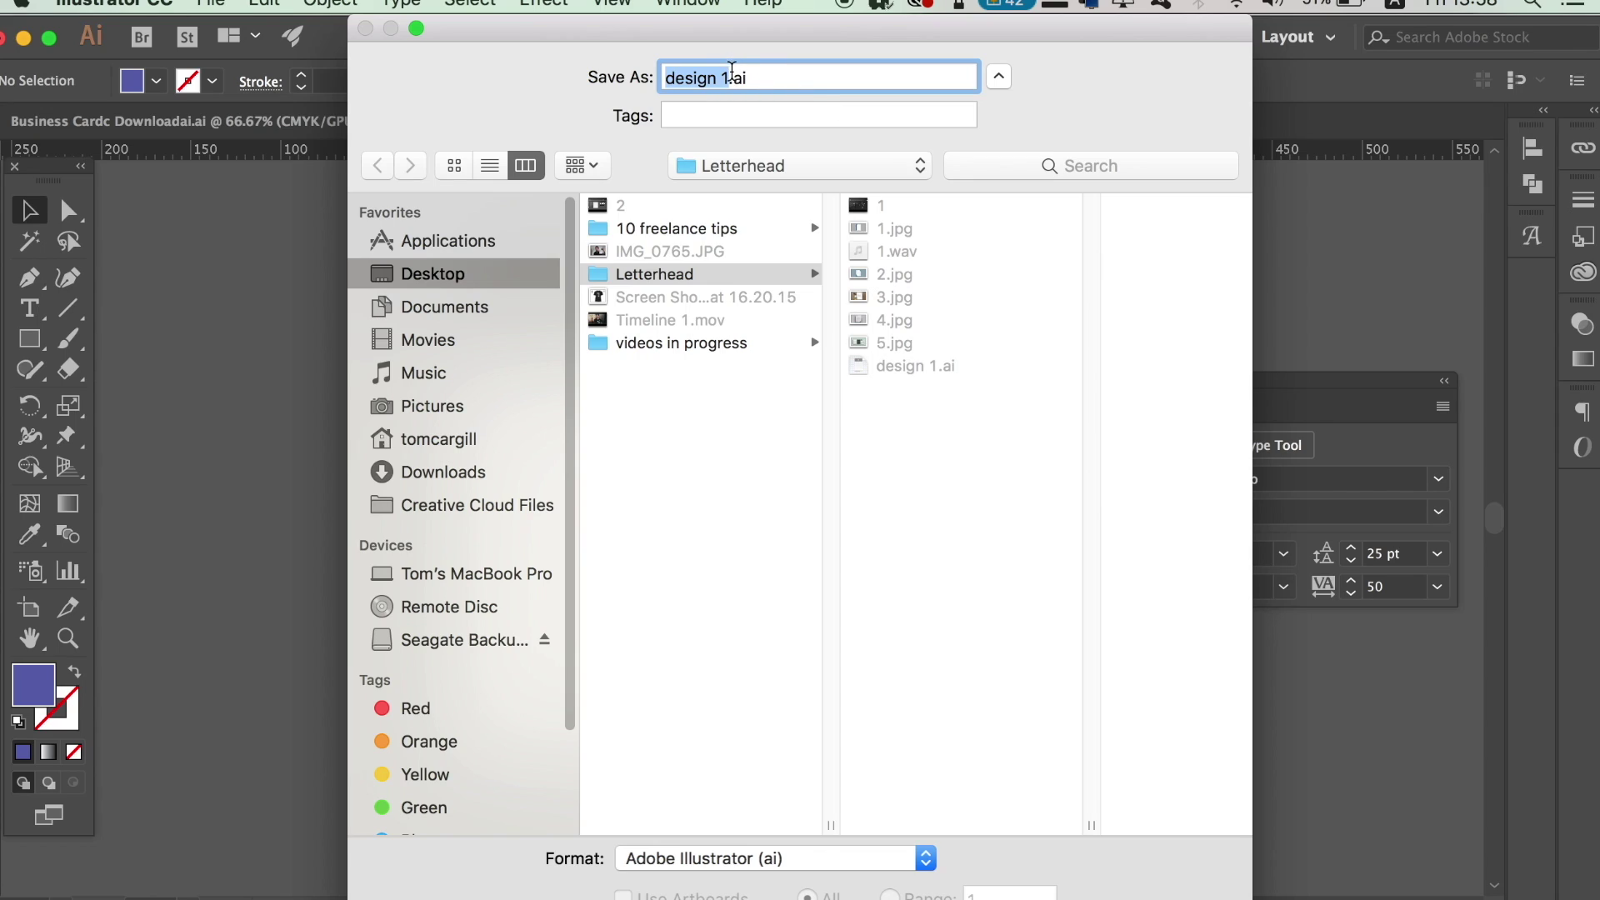
{"action": "left_click", "coordinate": [730, 78]}
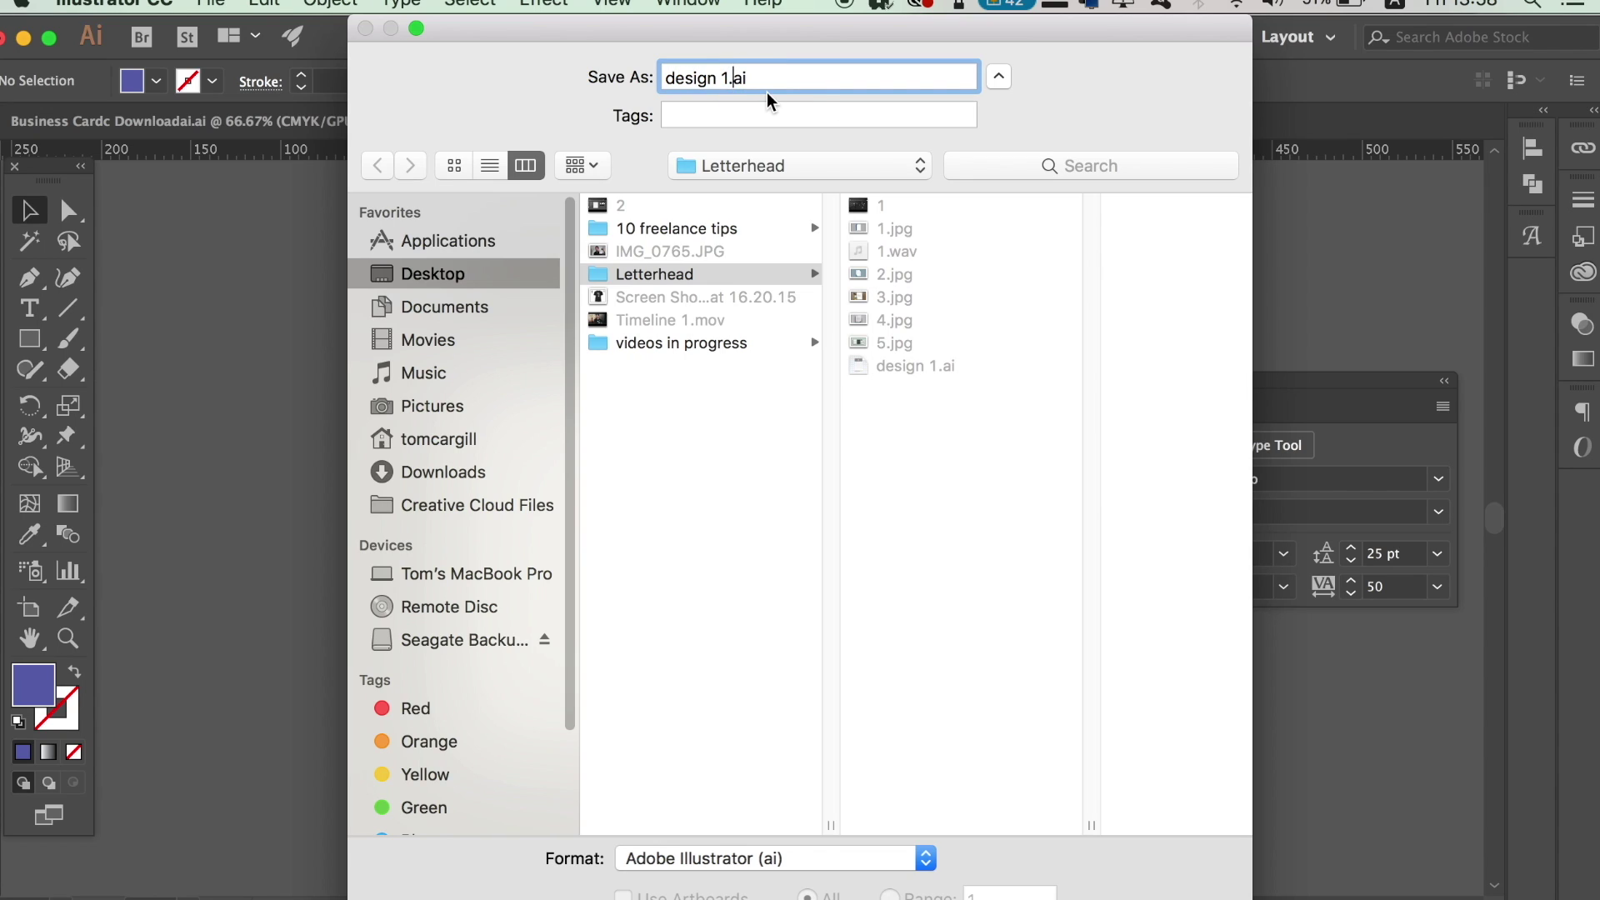
{"action": "key", "text": "Delete"}
{"action": "type", "text": "EDIT."}
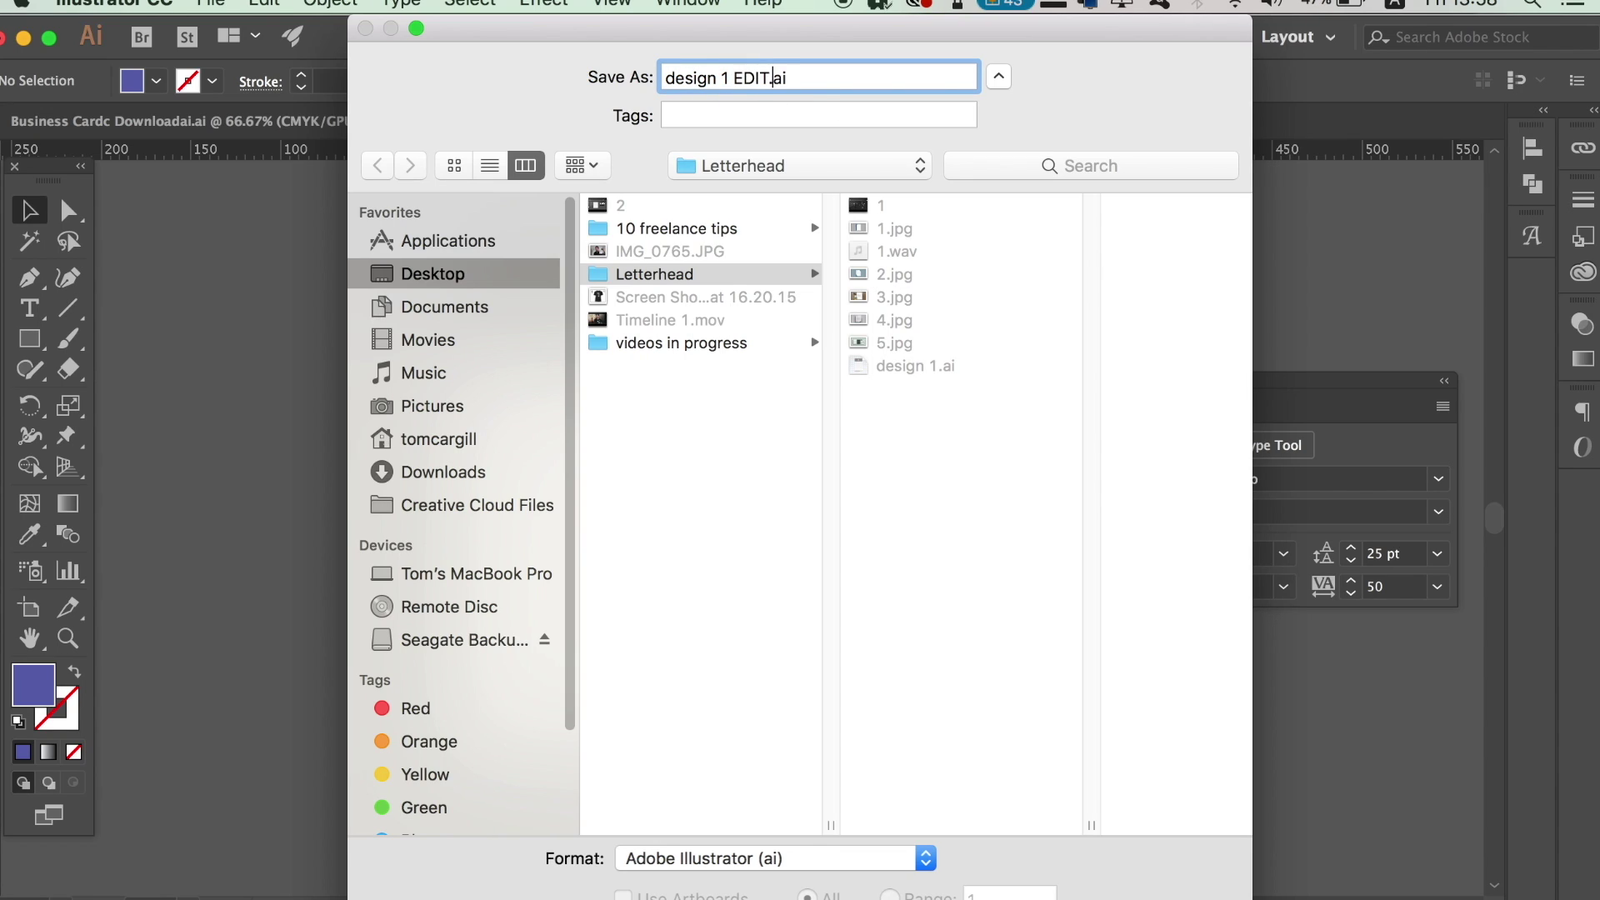
{"action": "key", "text": "Return"}
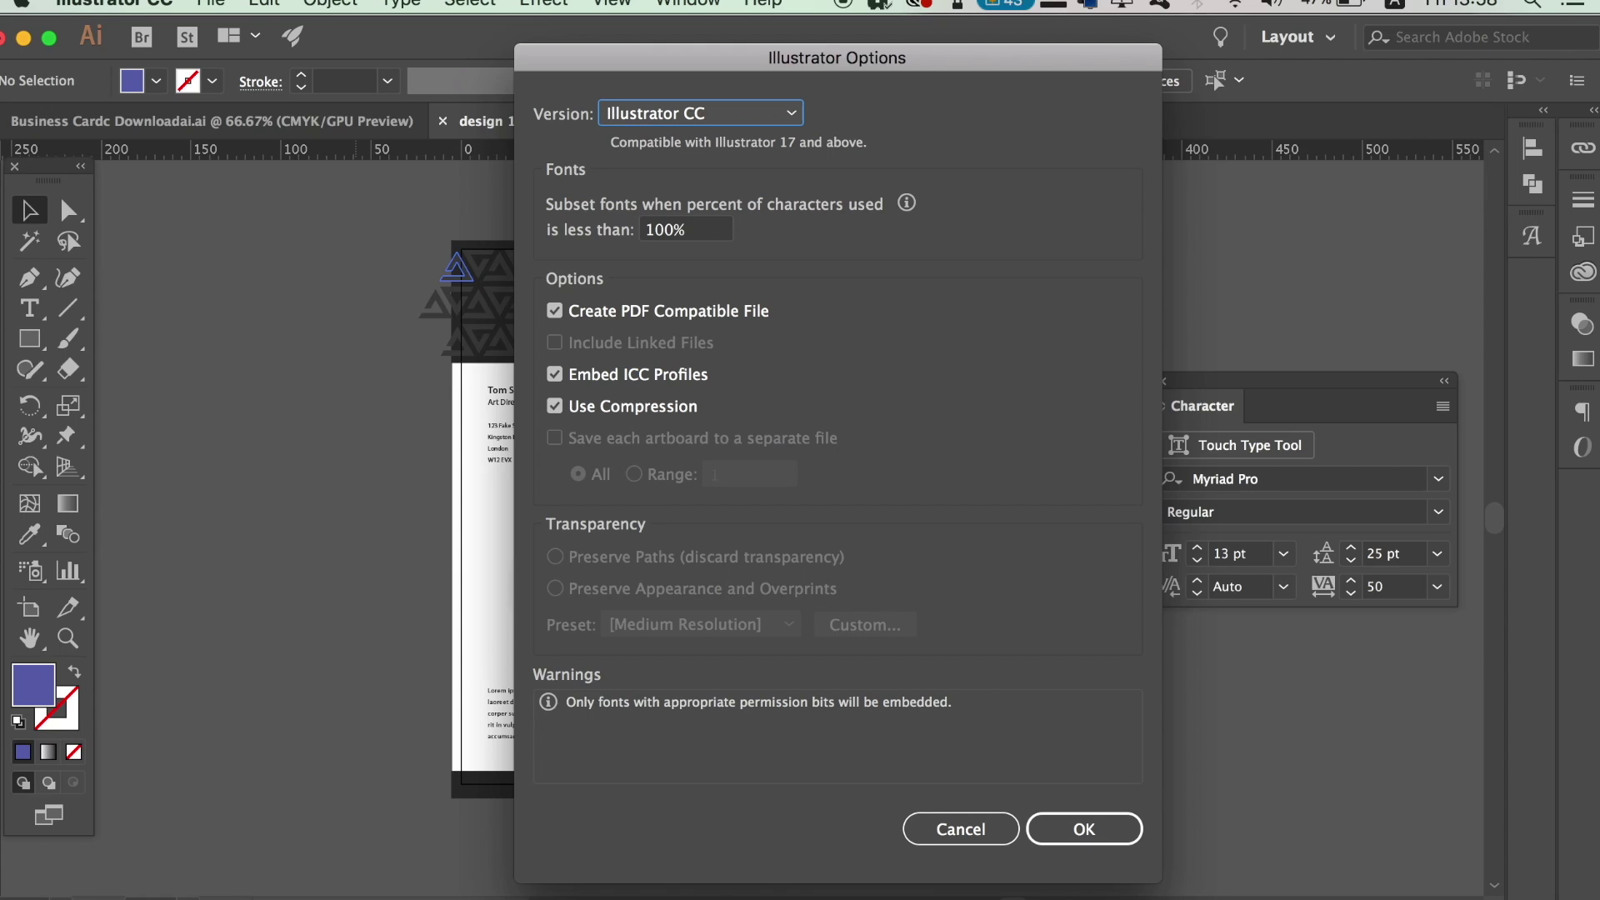
{"action": "key", "text": "Return"}
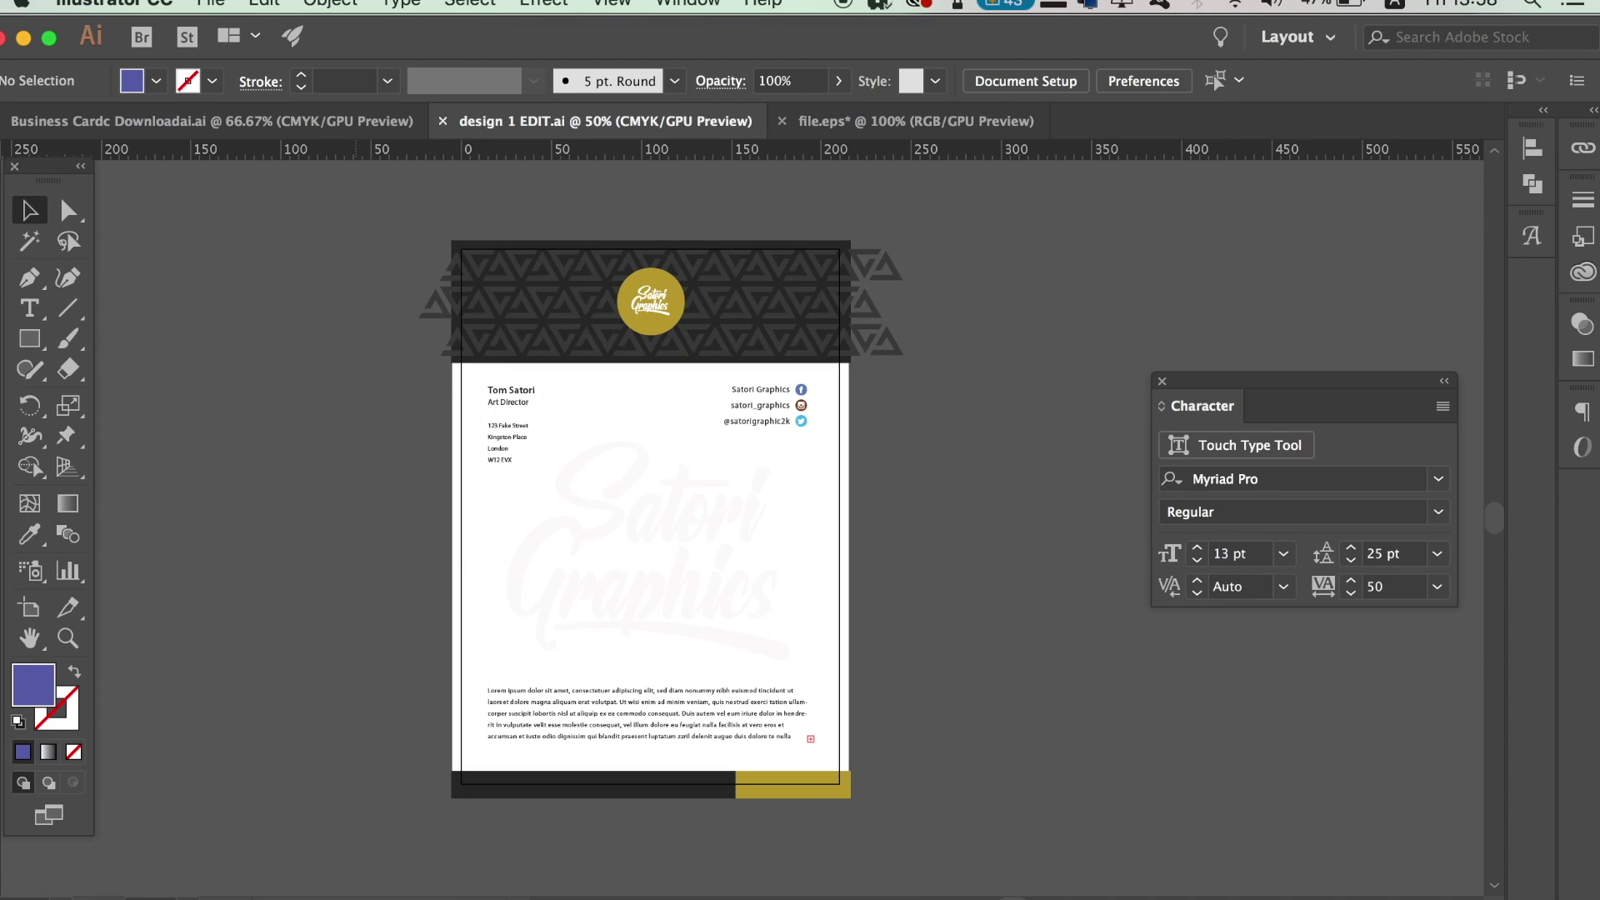
Convert the name, address, social handles and lorem ipsum paragraph to outlines
{"action": "left_click", "coordinate": [517, 399], "text": "shift"}
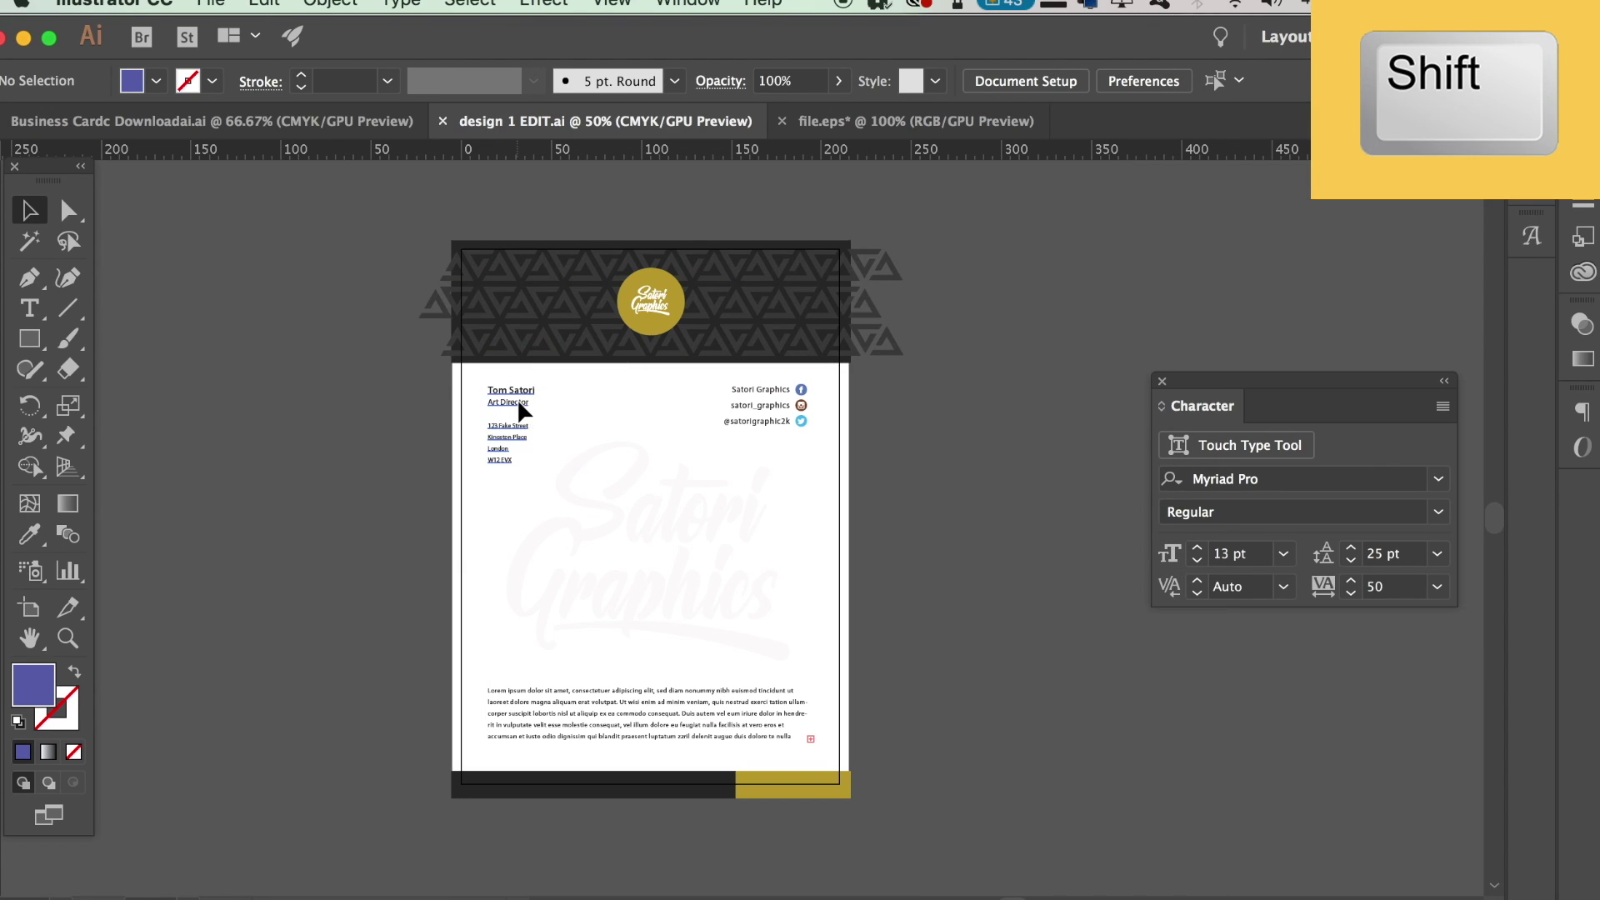
{"action": "left_click", "coordinate": [757, 400], "text": "shift"}
{"action": "left_click", "coordinate": [649, 720], "text": "shift"}
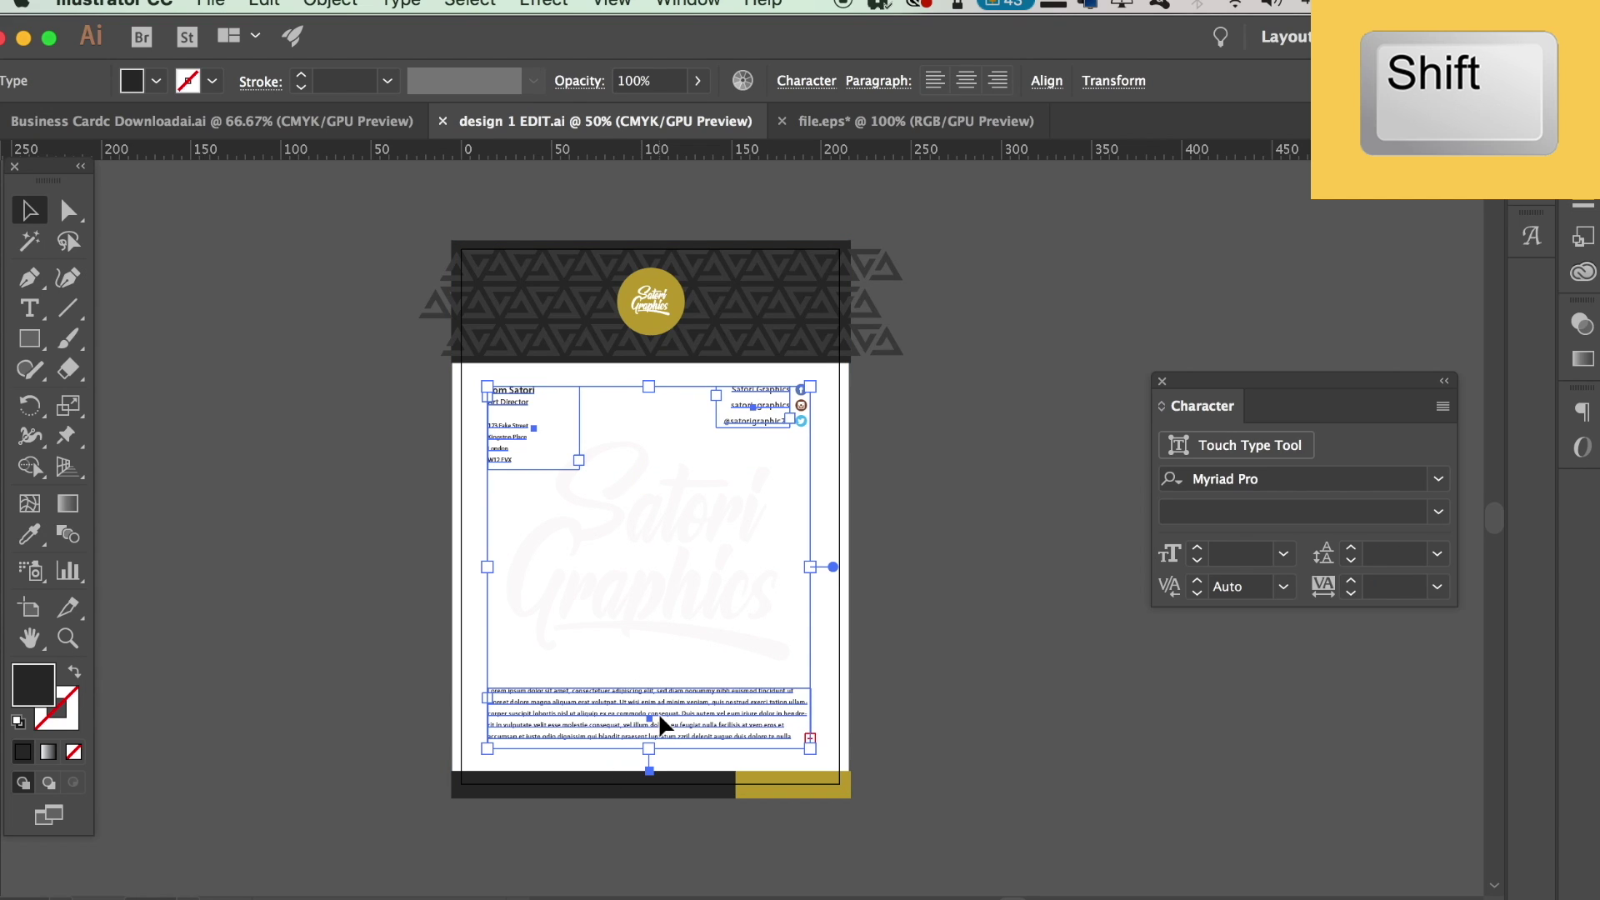
{"action": "left_click", "coordinate": [330, 5]}
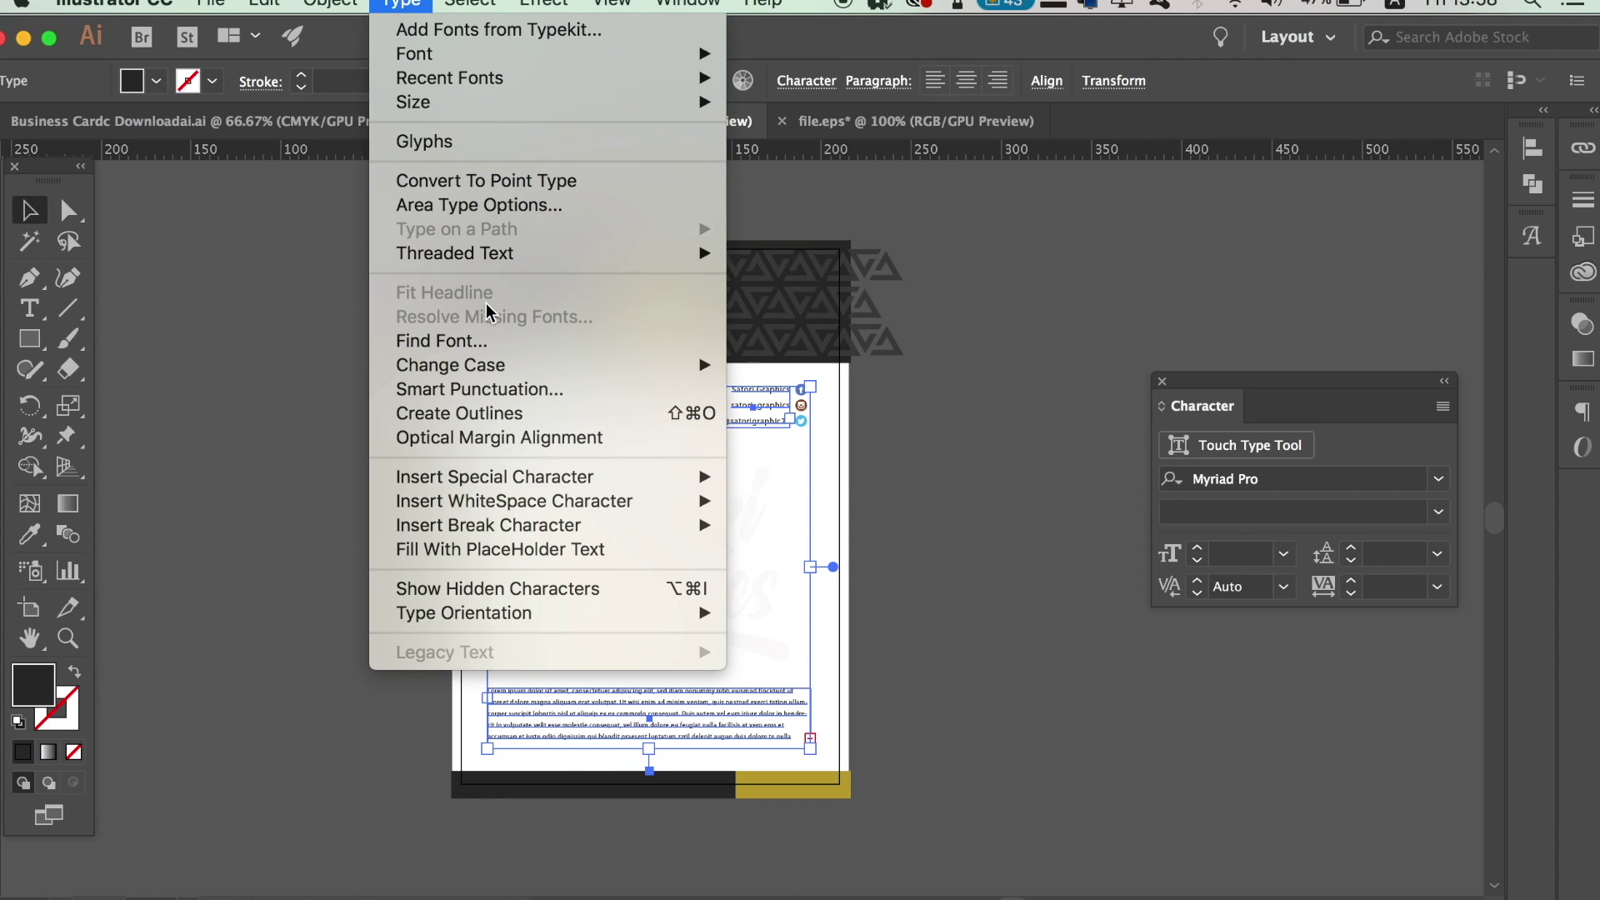
{"action": "left_click", "coordinate": [513, 413]}
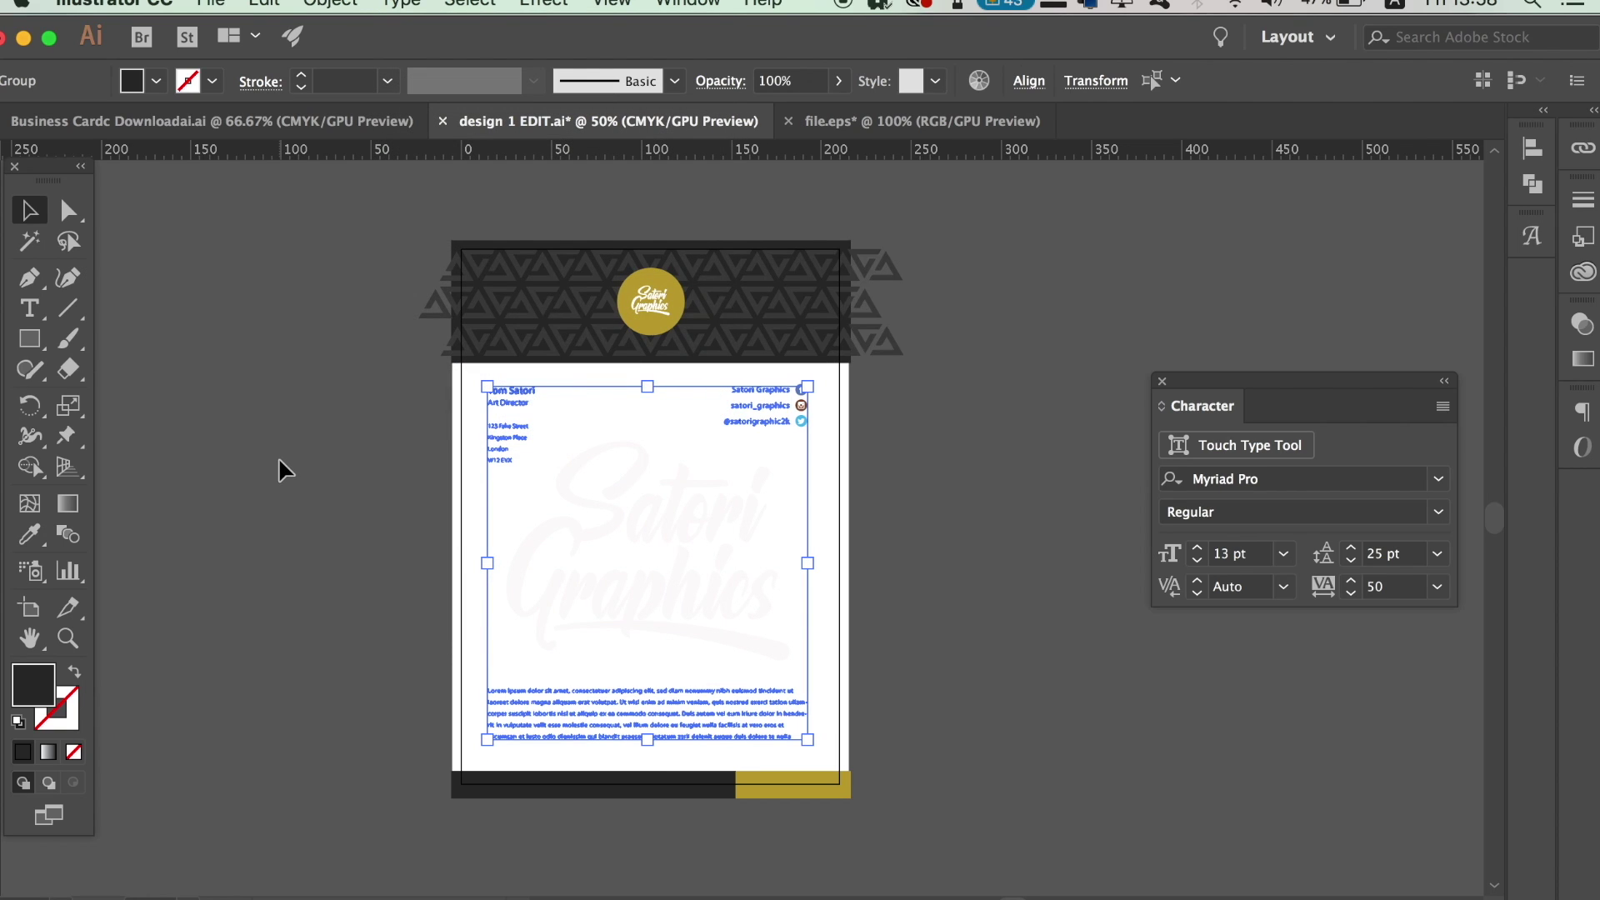
{"action": "left_click", "coordinate": [351, 337]}
{"action": "left_click", "coordinate": [210, 5]}
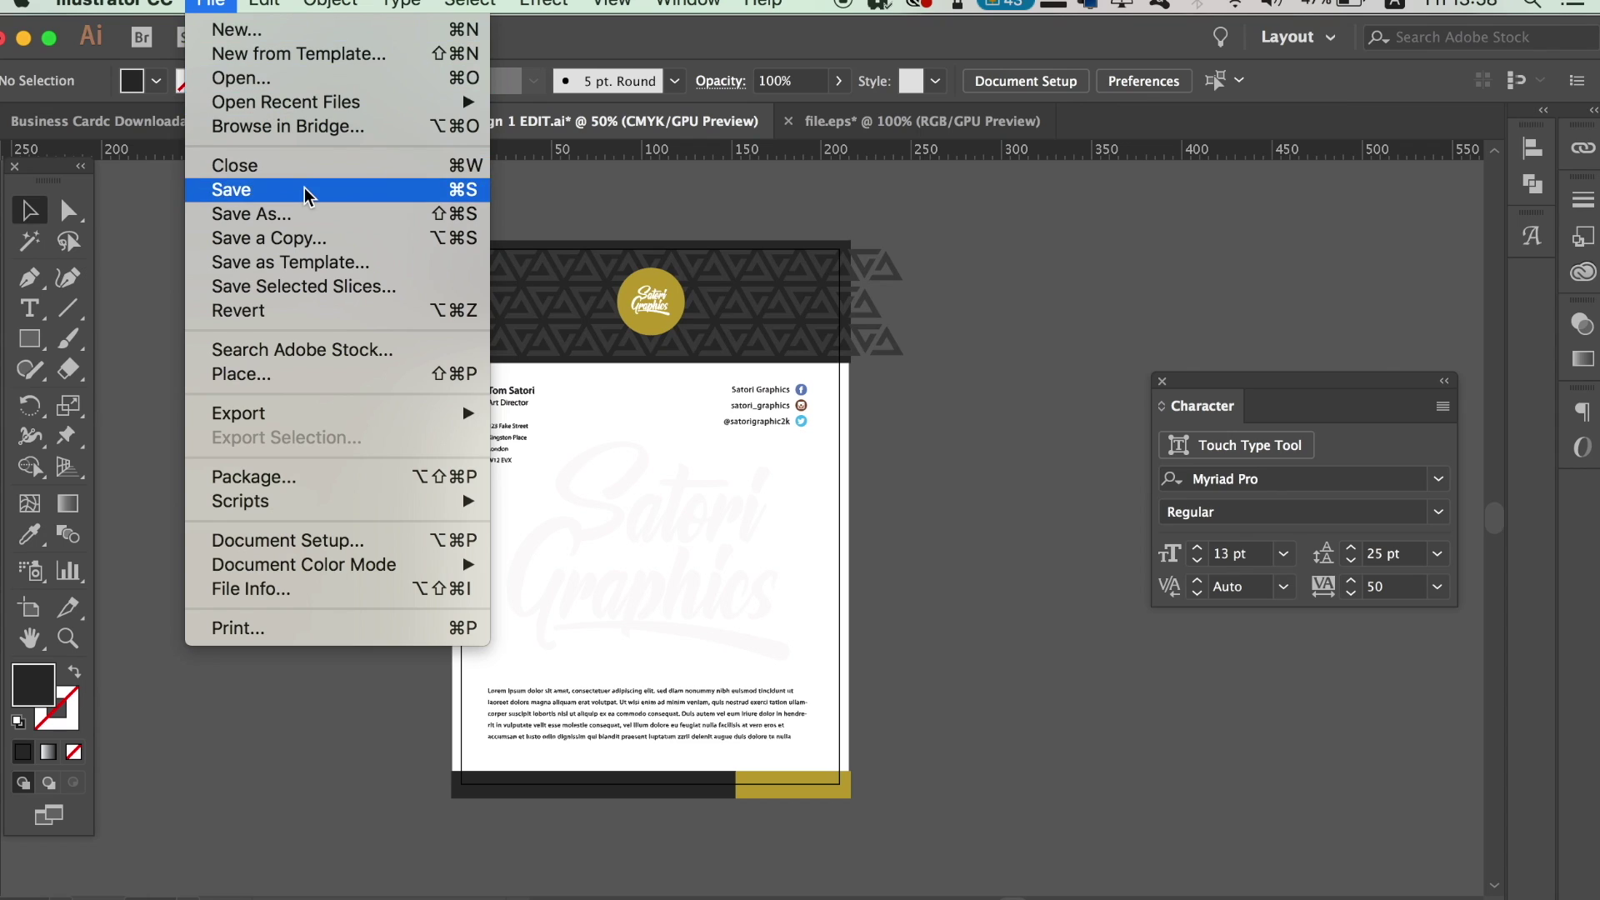
Save a copy in Adobe PDF format named 'design 1 OUTLINED'
{"action": "left_click", "coordinate": [251, 213]}
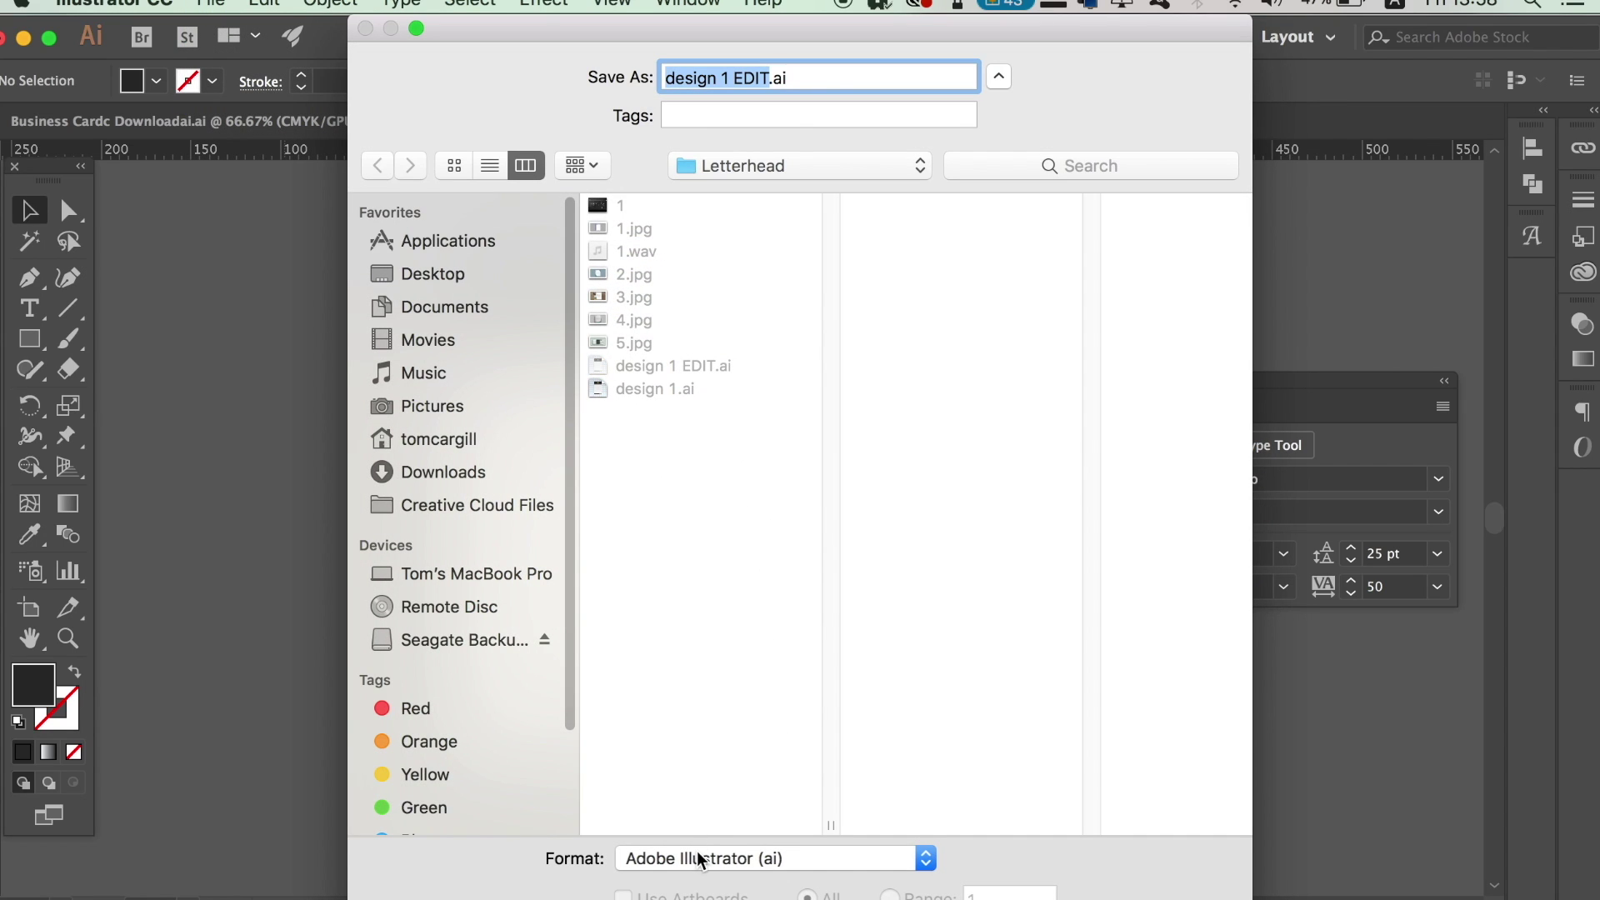
{"action": "left_click", "coordinate": [701, 858]}
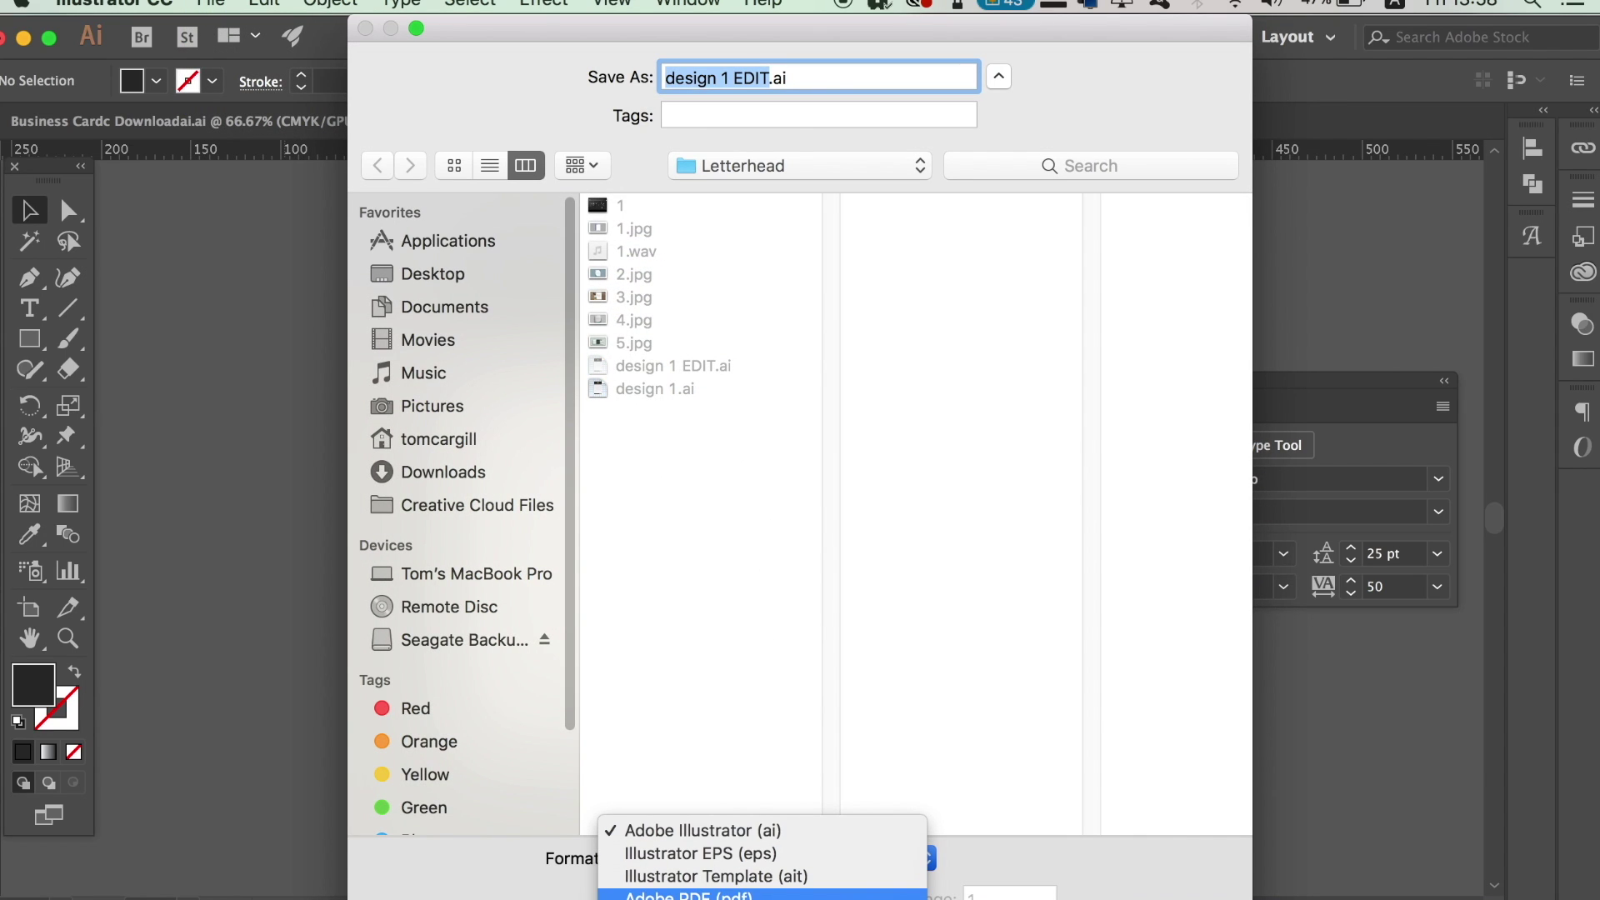
{"action": "left_click", "coordinate": [701, 895]}
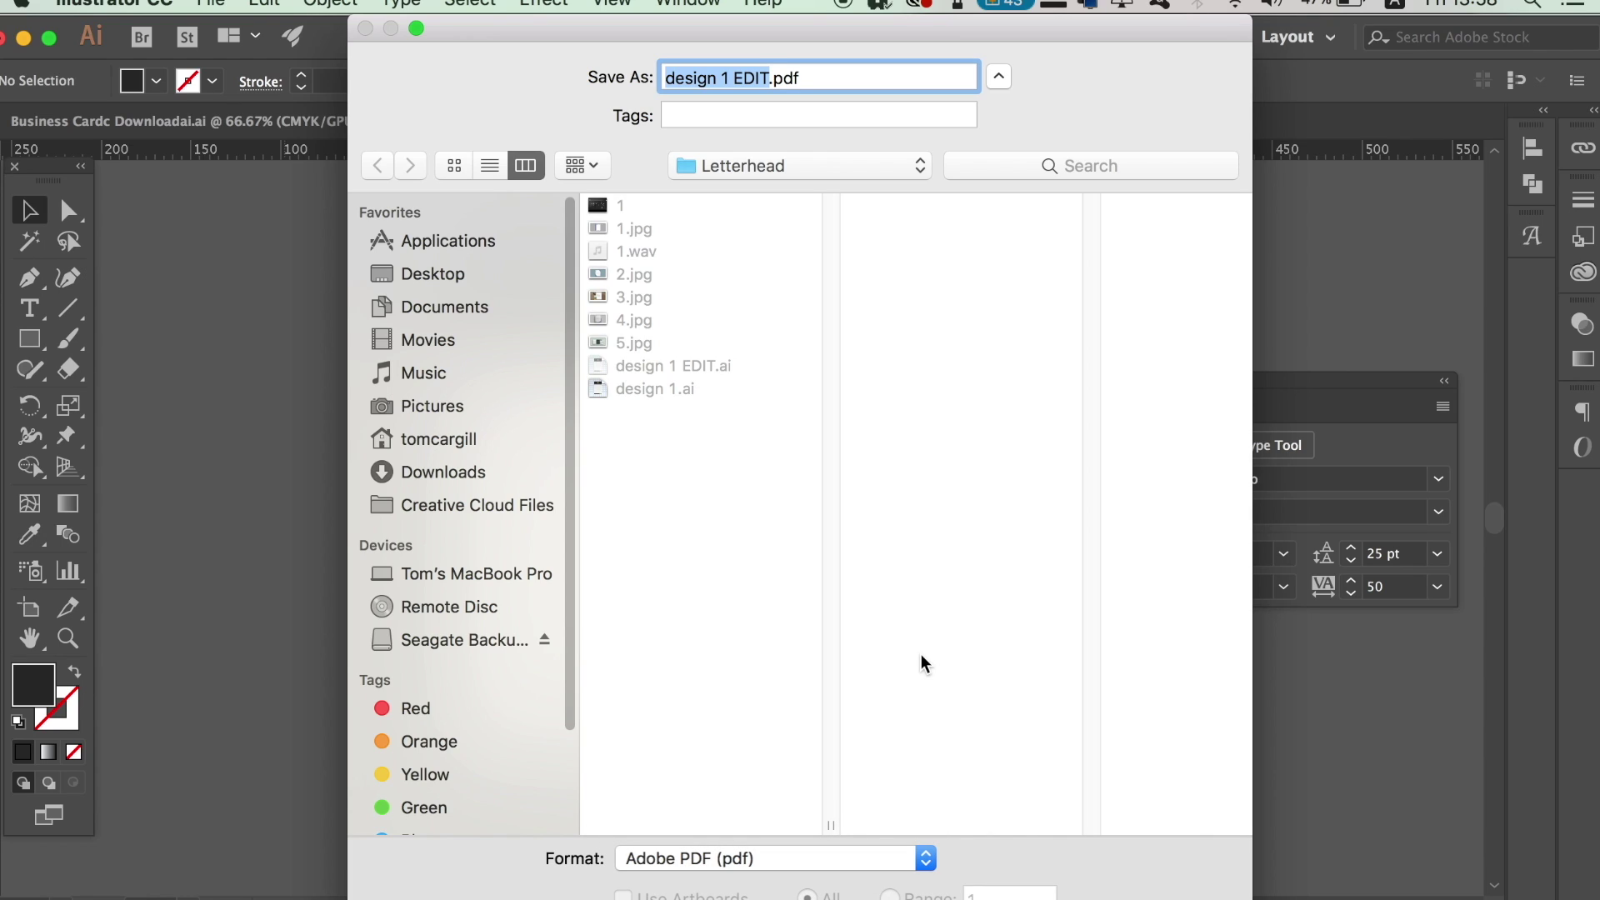
{"action": "key", "text": "Right"}
{"action": "key", "text": "BackSpace"}
{"action": "key", "text": "BackSpace"}
{"action": "key", "text": "BackSpace"}
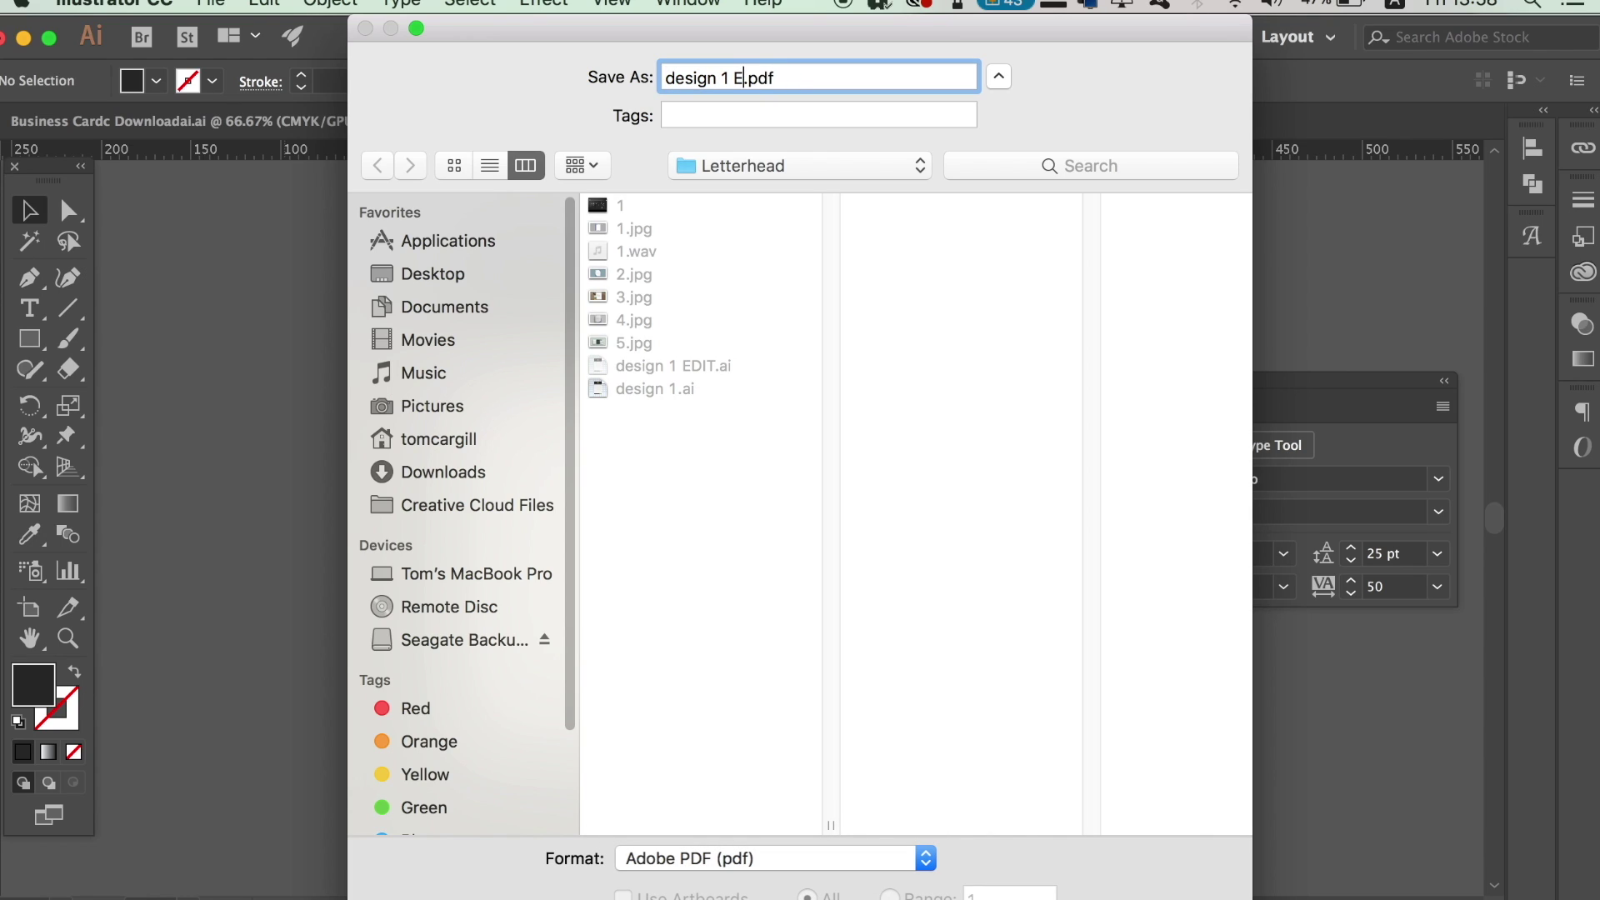
{"action": "type", "text": "OUTLINED"}
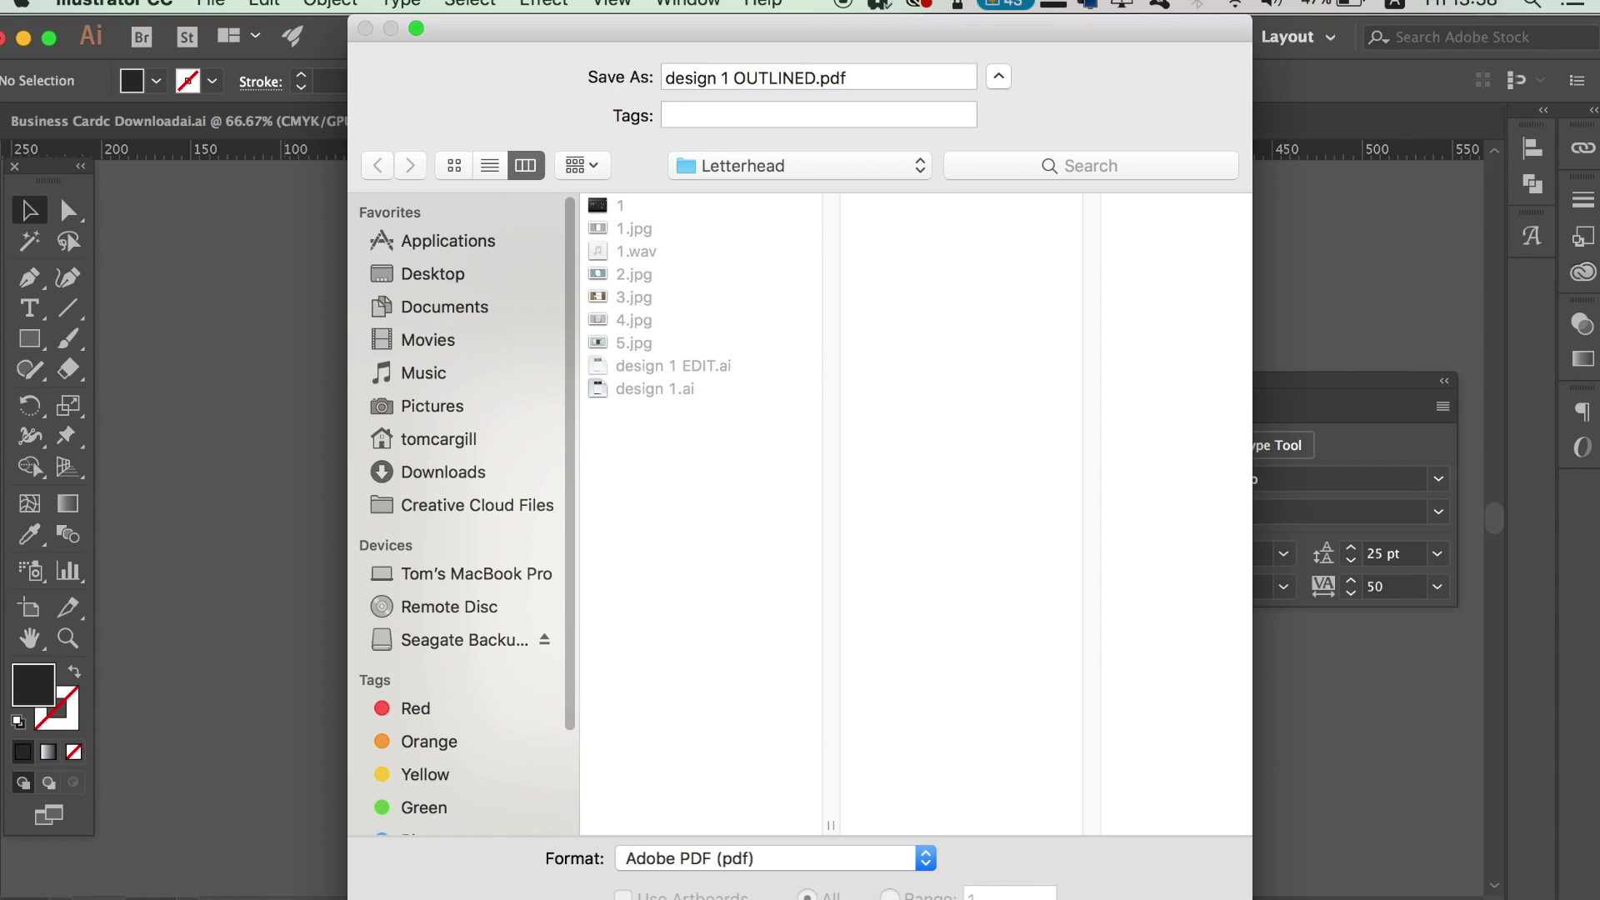
{"action": "key", "text": "Return"}
Set PDF compatibility to Acrobat 8 (PDF 1.7) and add trim marks and colour bars
{"action": "left_click", "coordinate": [1056, 143]}
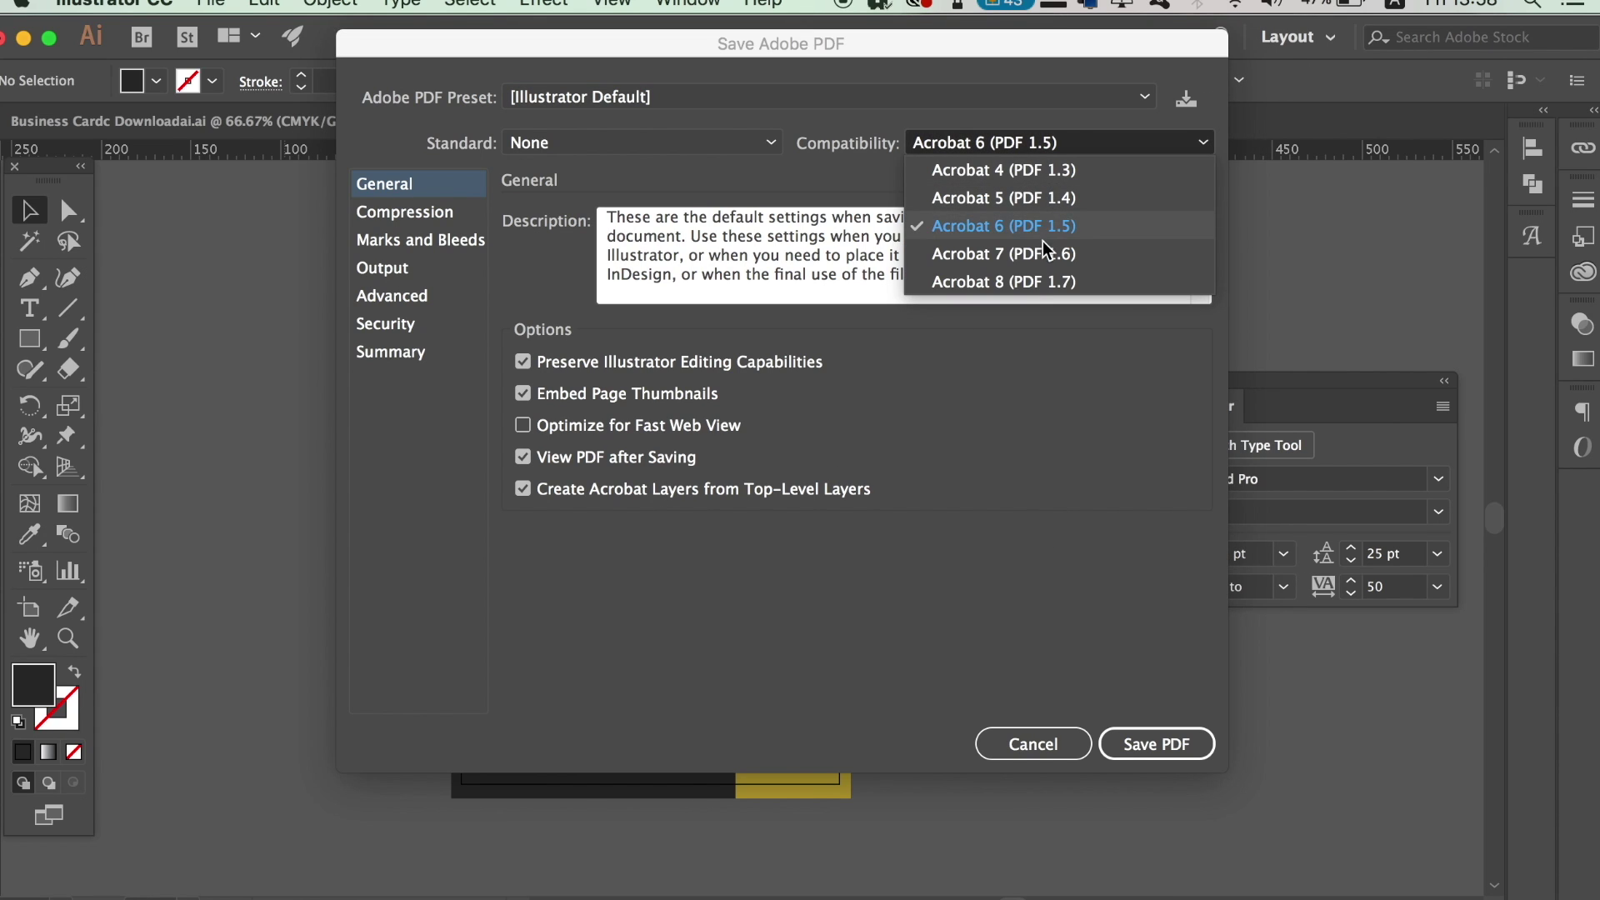
{"action": "left_click", "coordinate": [1056, 287]}
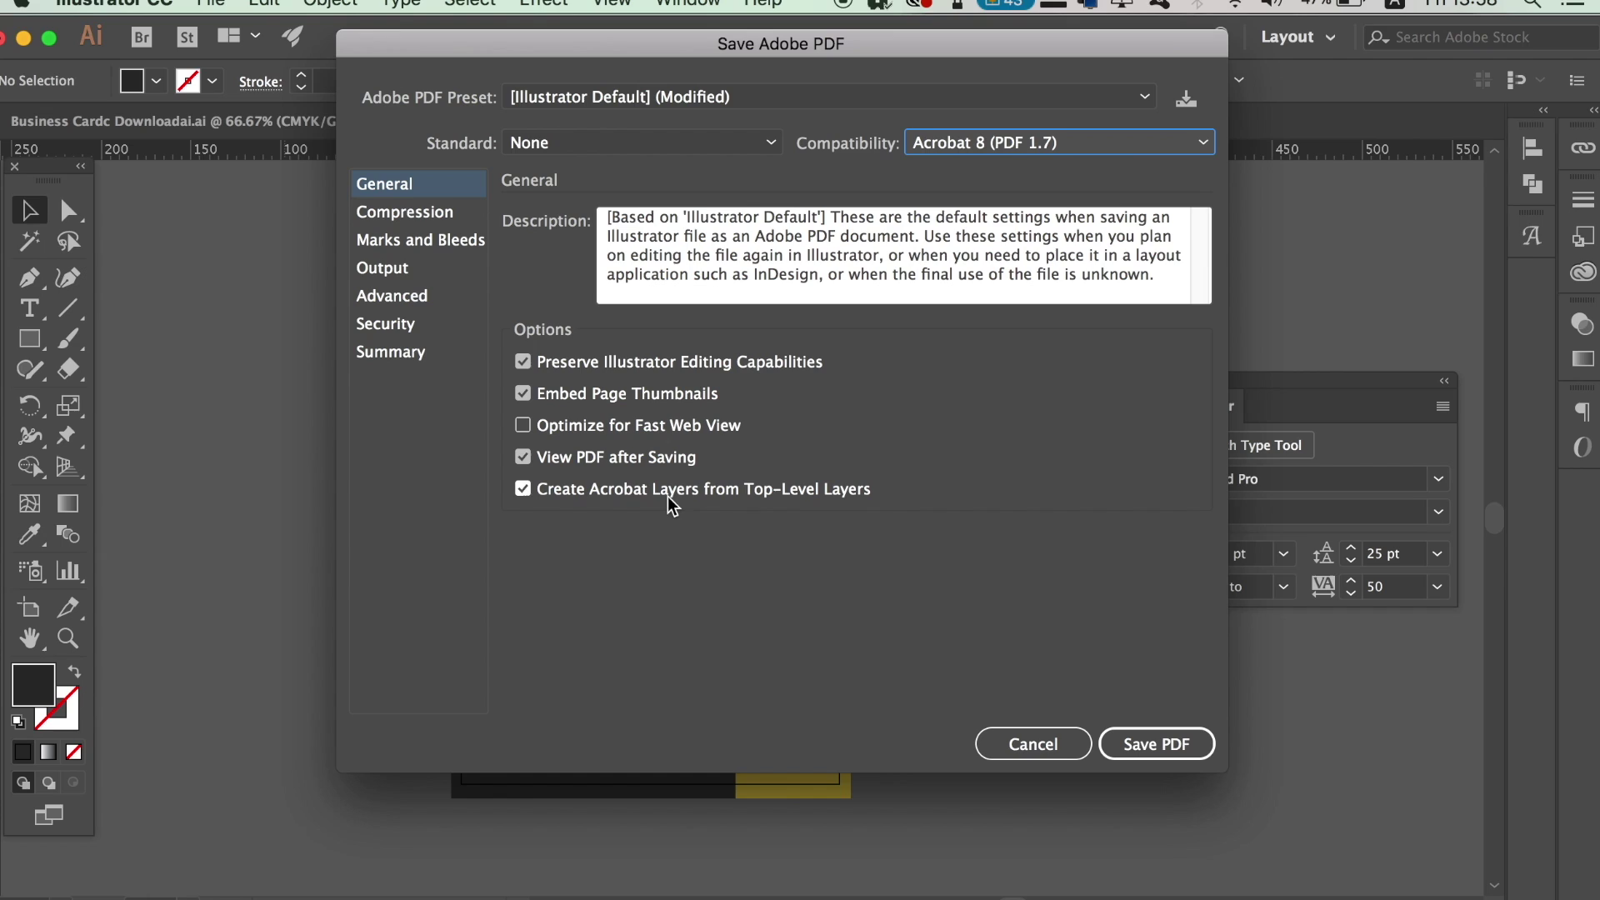
{"action": "left_click", "coordinate": [441, 216]}
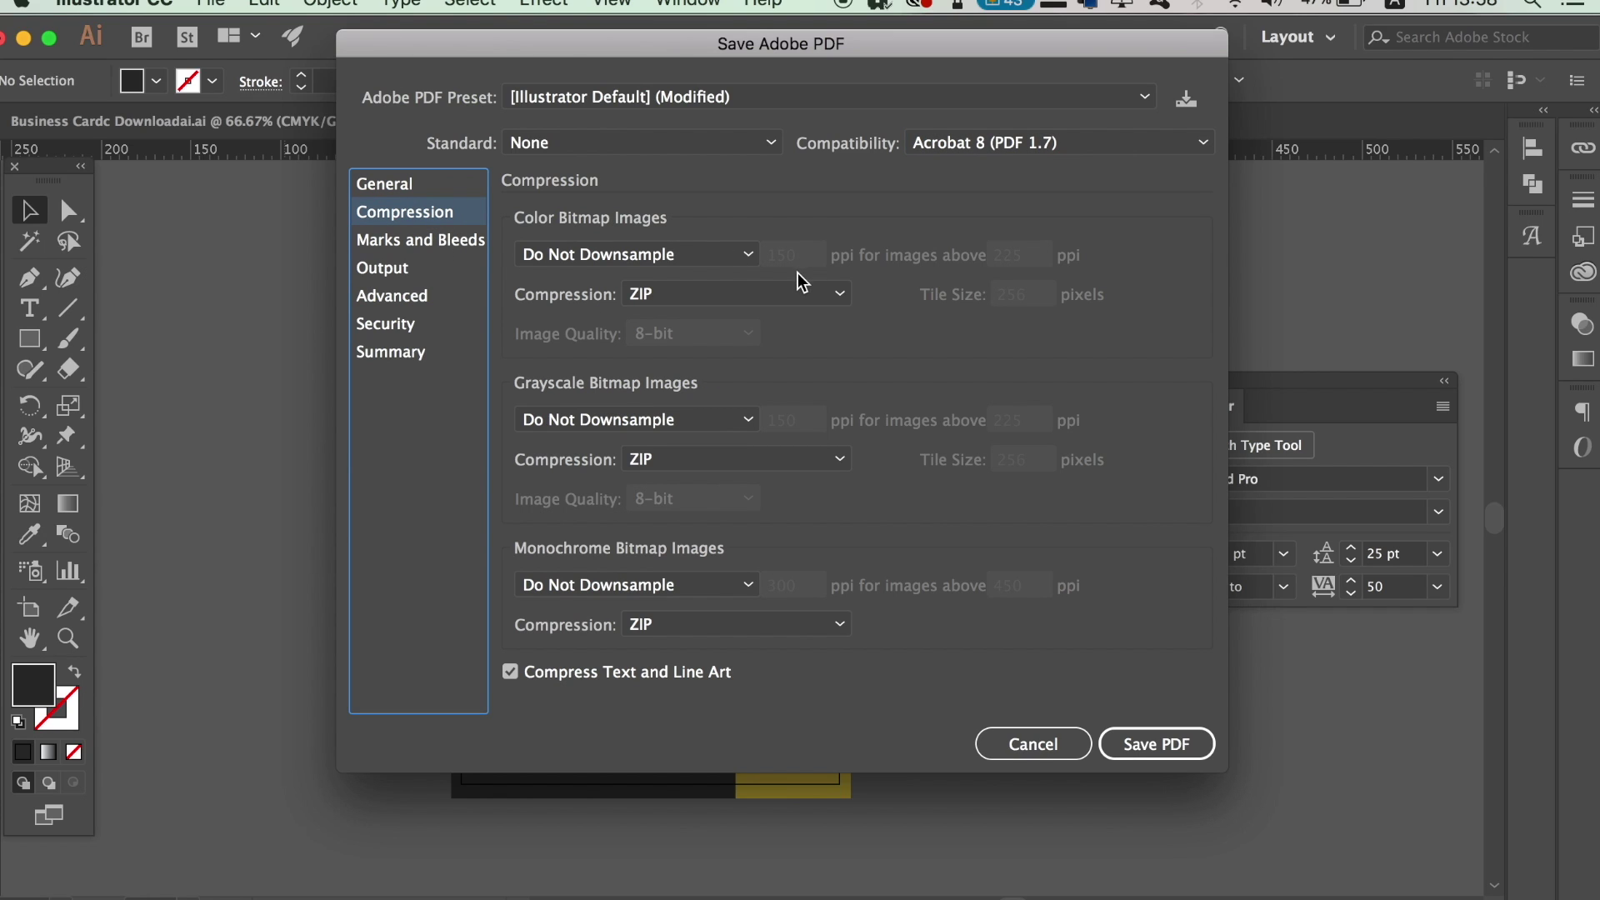
{"action": "left_click", "coordinate": [420, 241]}
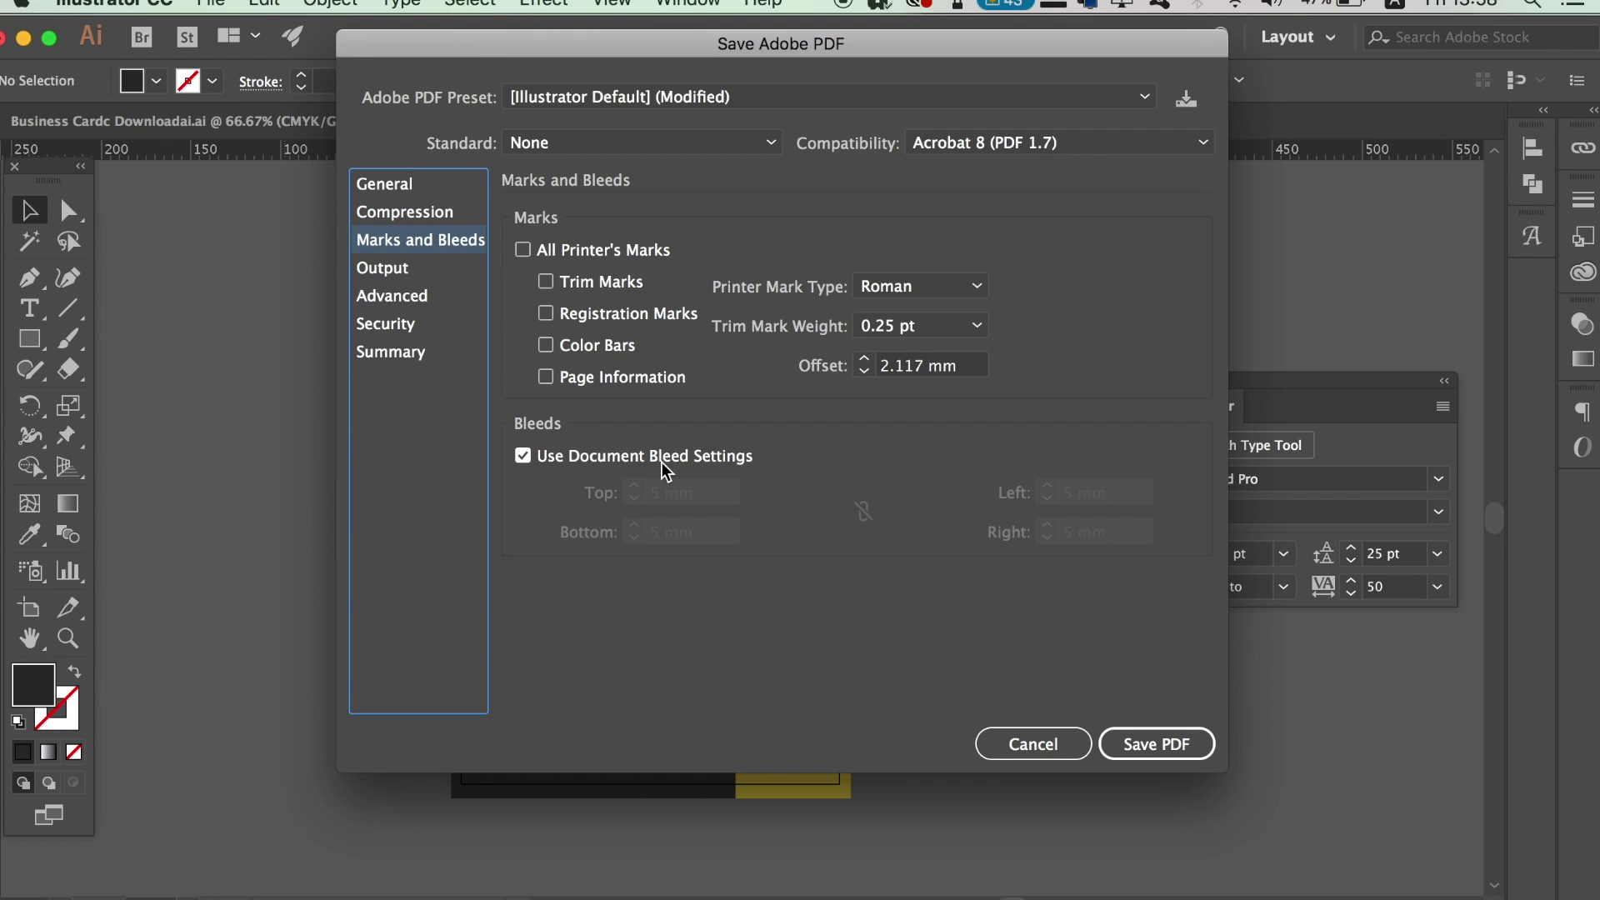
{"action": "left_click", "coordinate": [547, 283]}
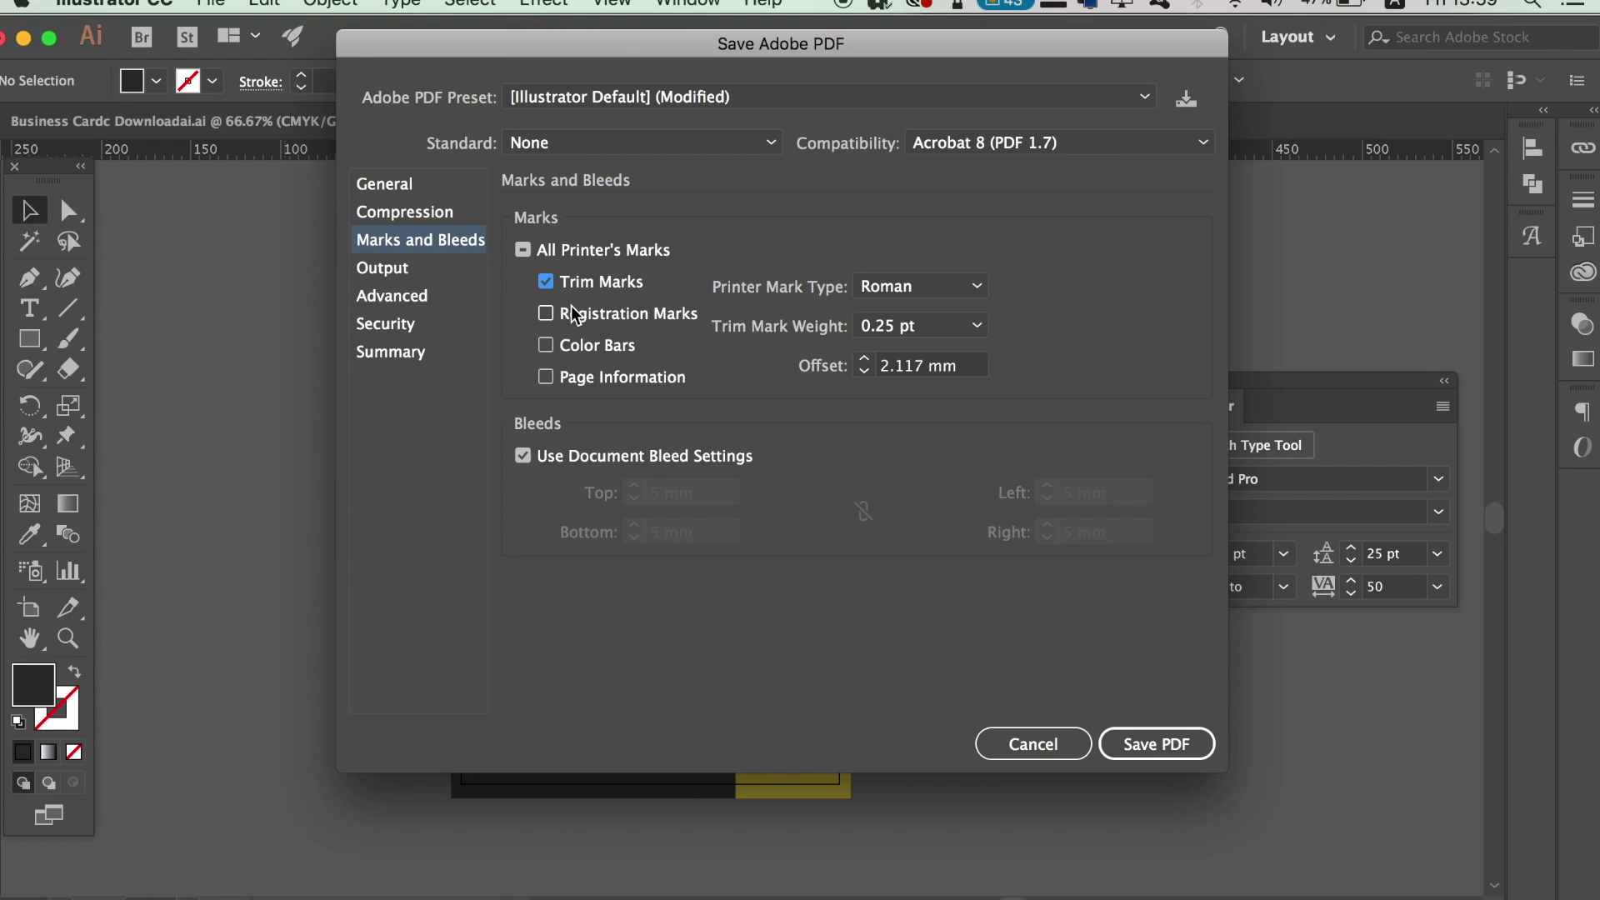
{"action": "left_click", "coordinate": [547, 345]}
Review the Output, Advanced, Security and Summary settings, save the PDF, and hide panels
{"action": "left_click", "coordinate": [405, 272]}
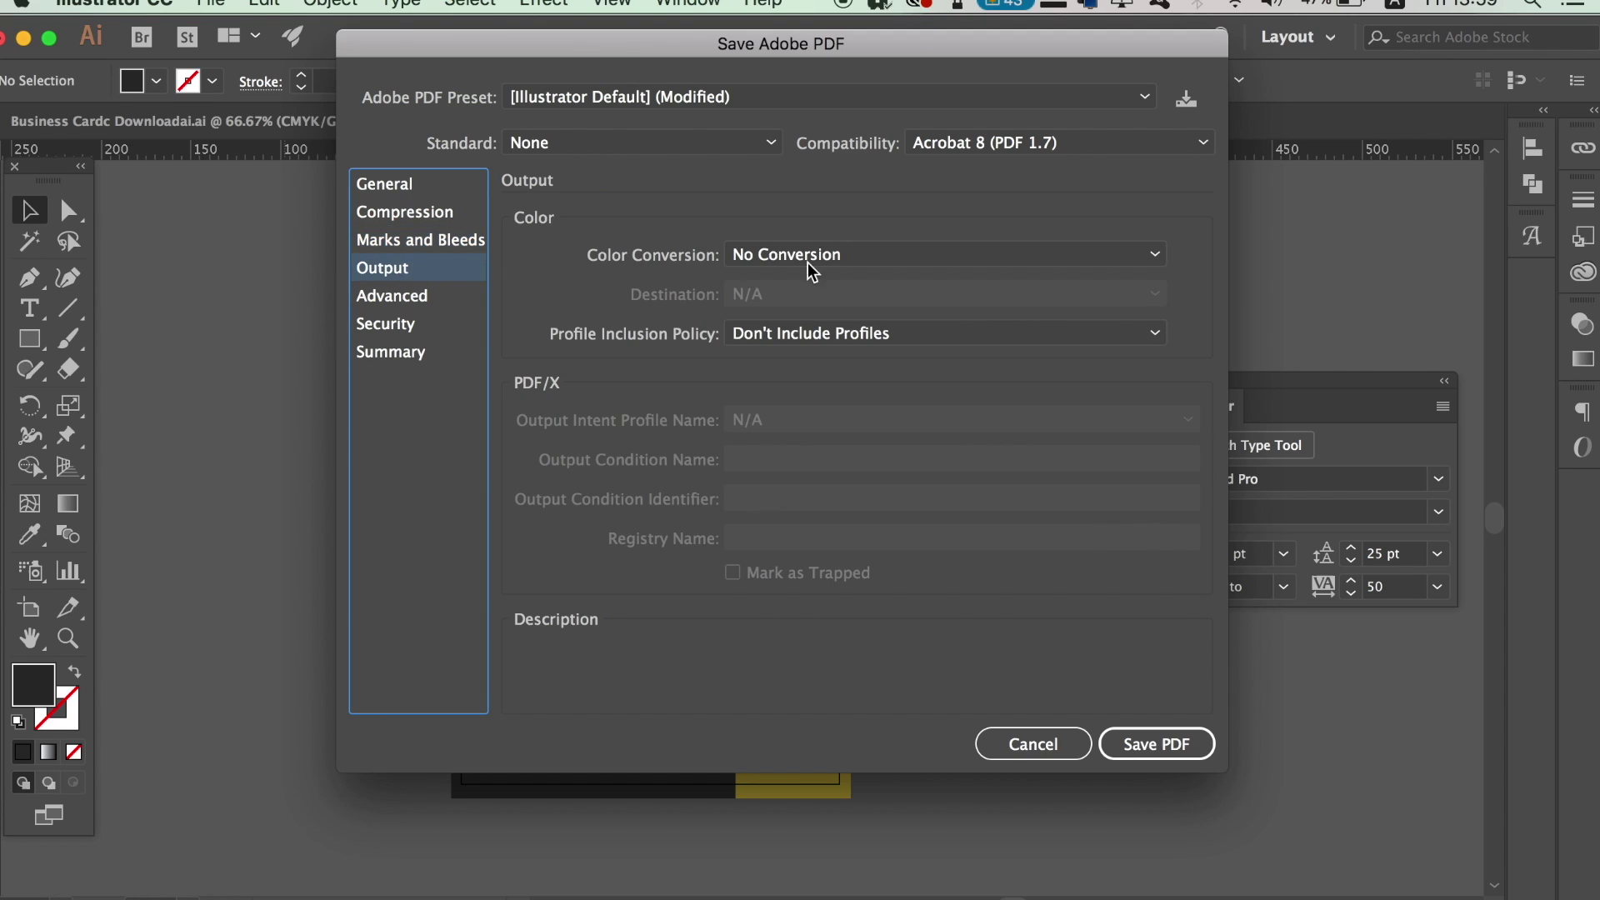
{"action": "left_click", "coordinate": [397, 298]}
{"action": "left_click", "coordinate": [431, 324]}
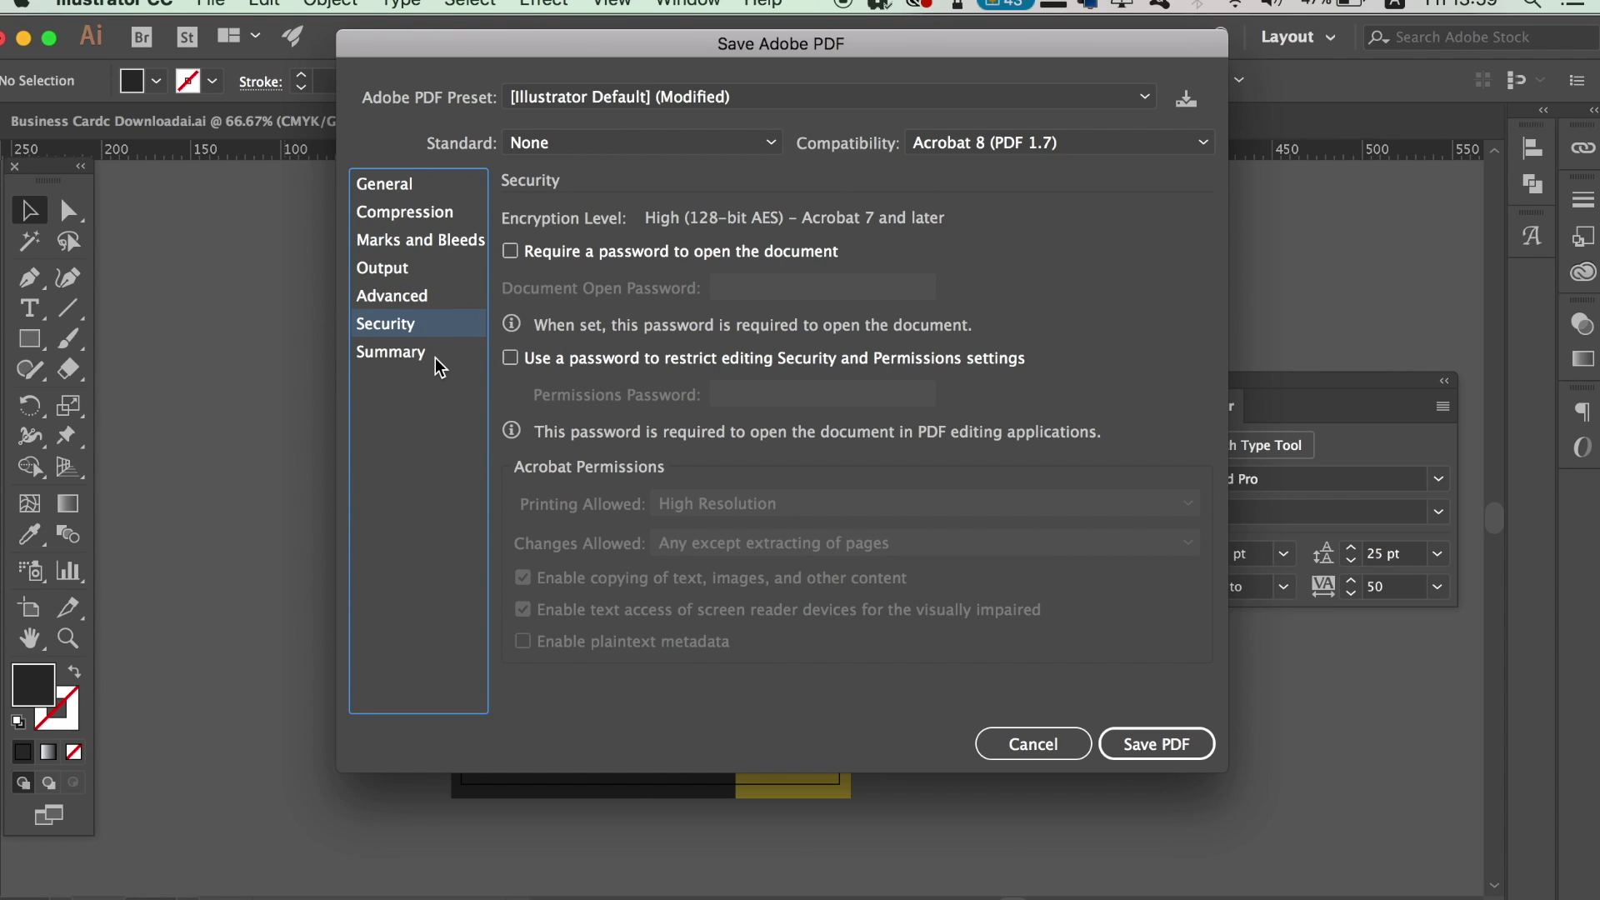
{"action": "left_click", "coordinate": [435, 359]}
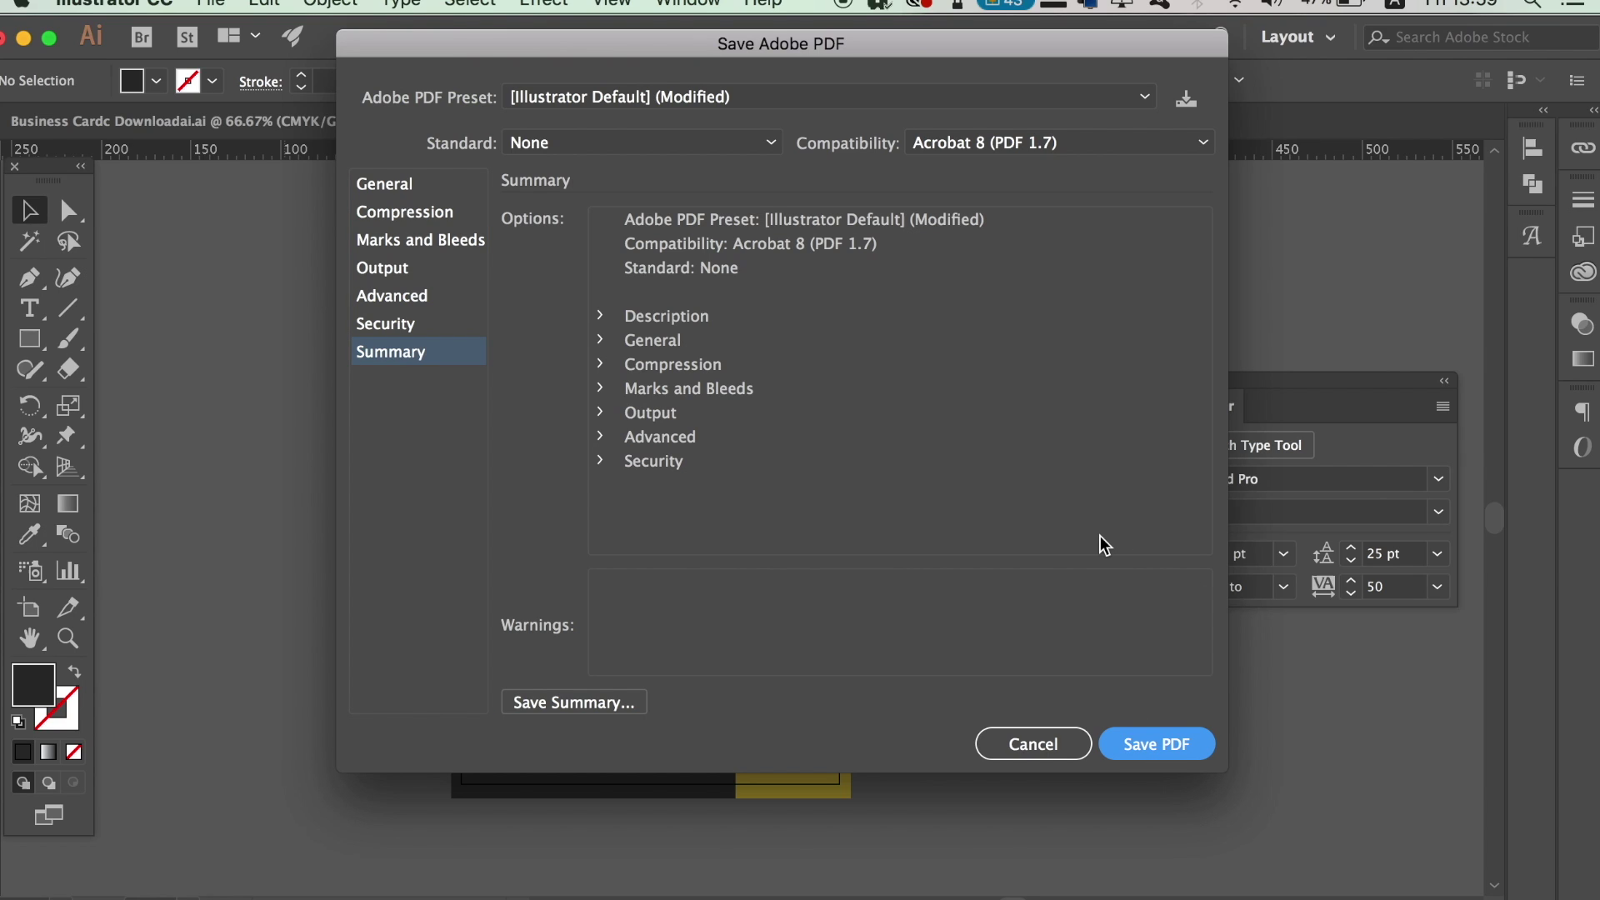
{"action": "key", "text": "Return"}
{"action": "key", "text": "Tab"}
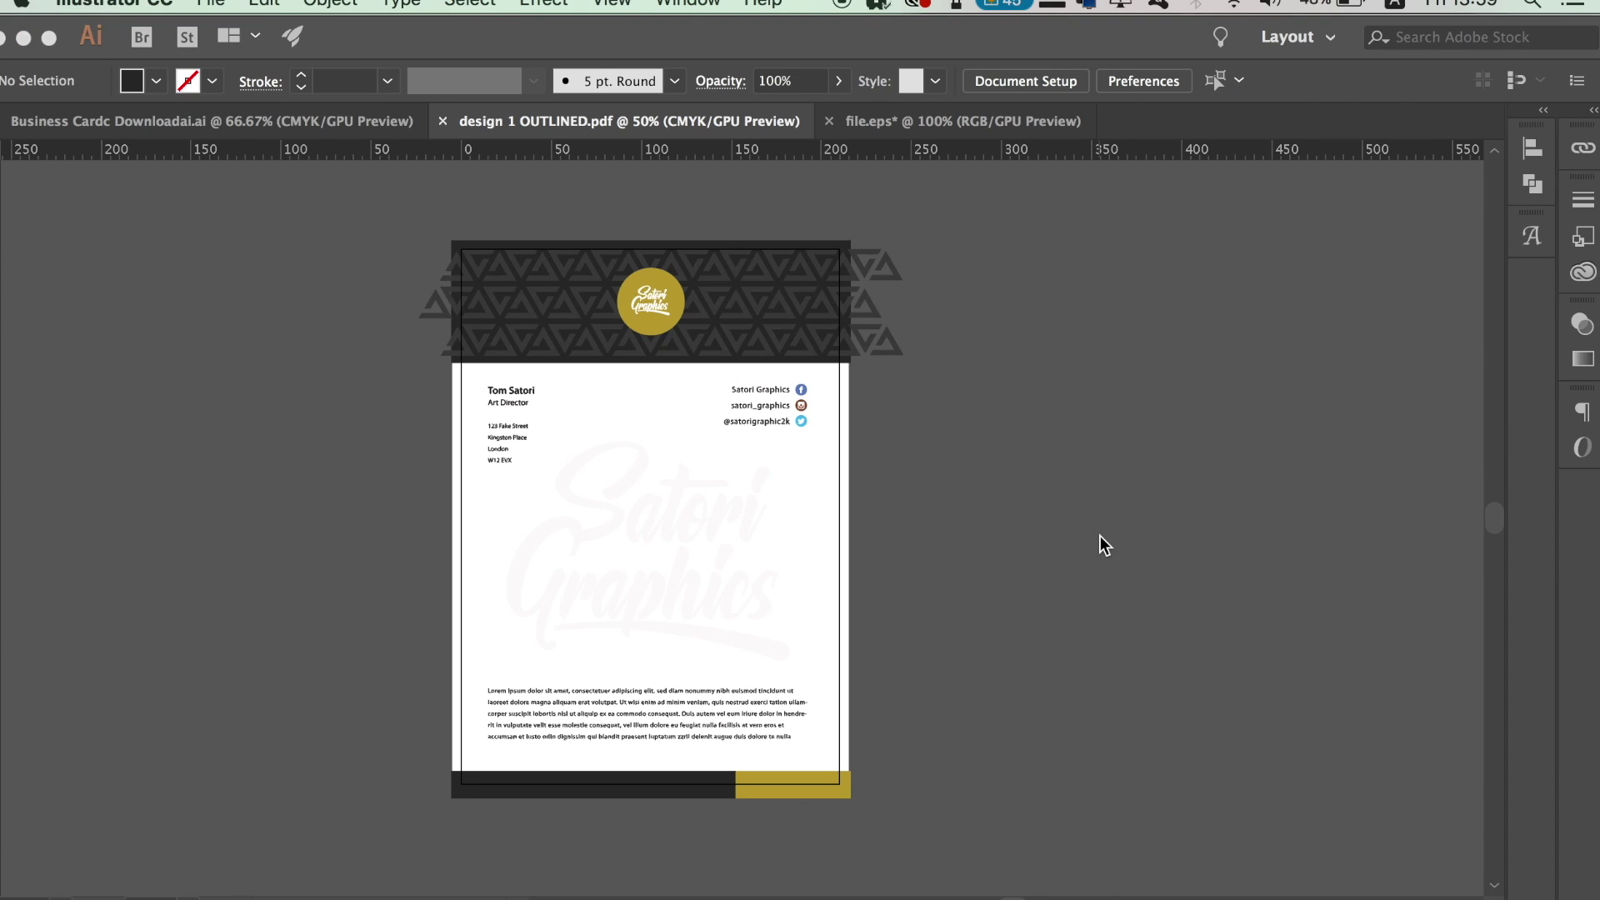